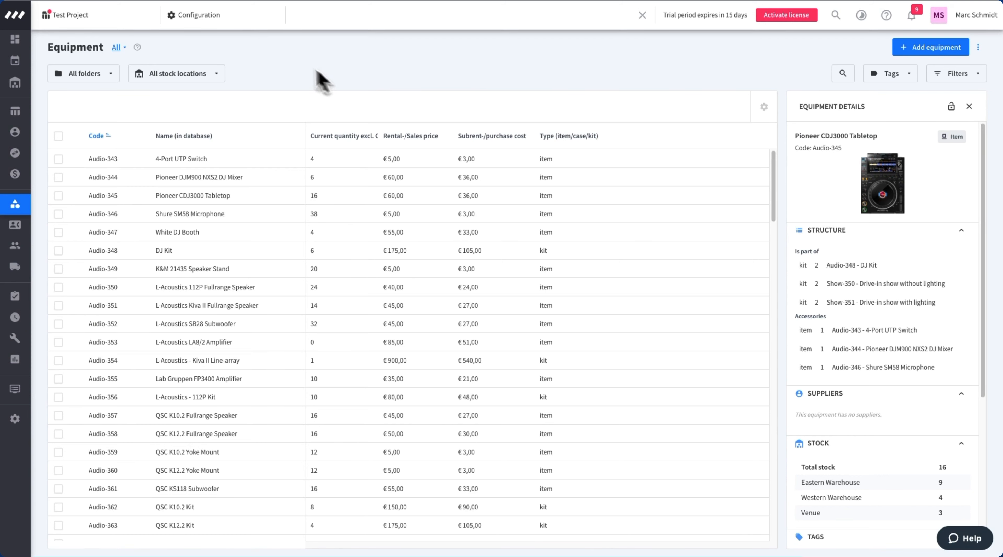
View the Empty database configuration page and the additional options of the equipment list
left_click(235, 26)
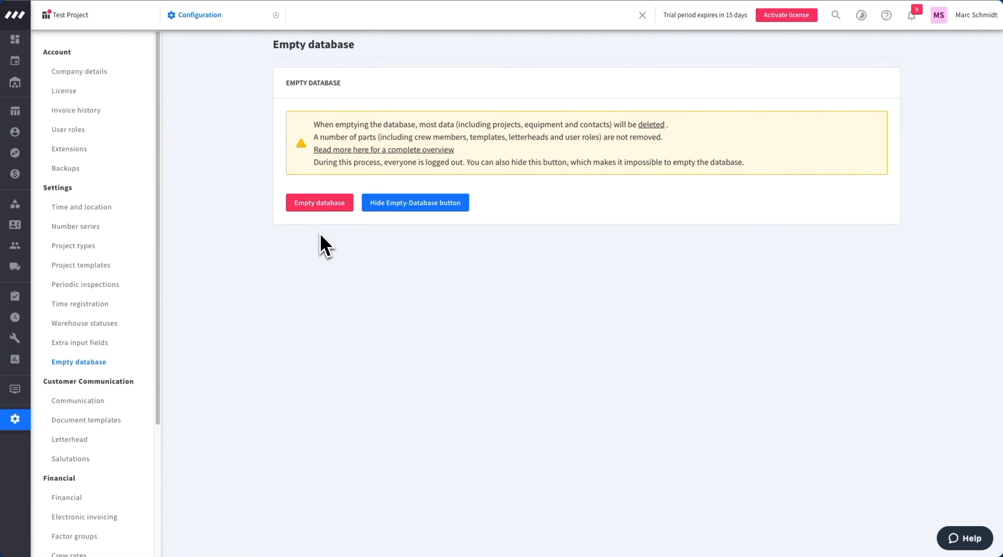
left_click(23, 206)
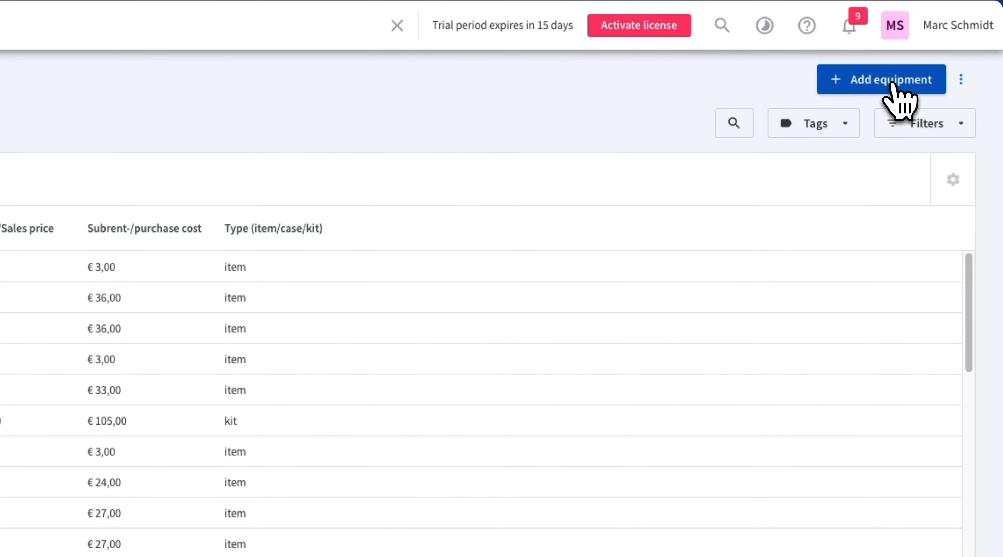
left_click(960, 80)
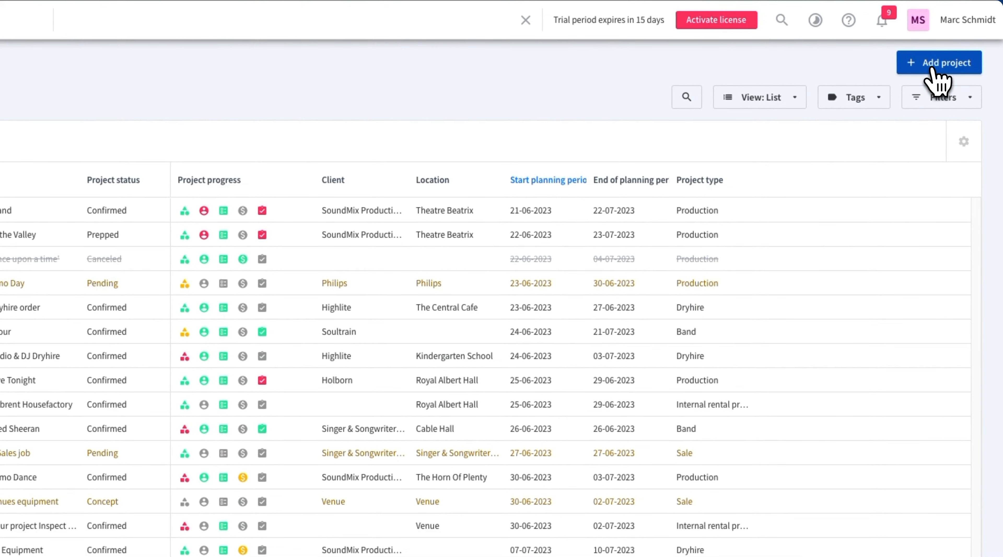
Start adding a regular project and choose the 2 Day Production Essentials template
left_click(939, 76)
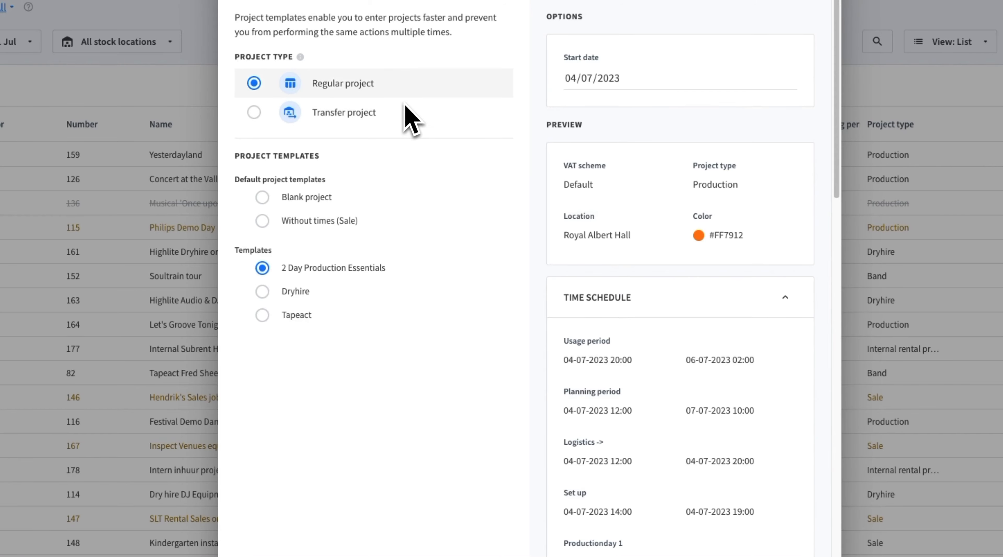
left_click(369, 202)
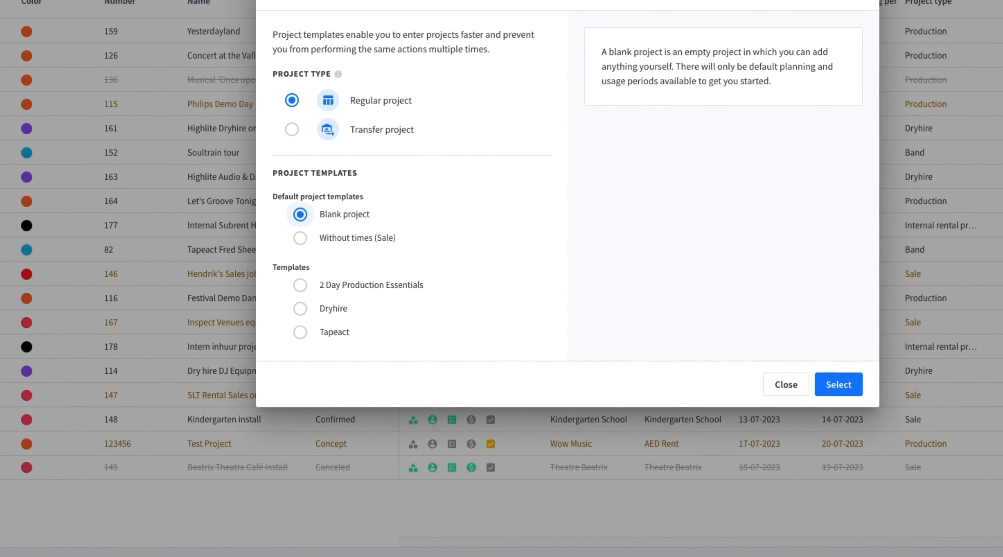
left_click(403, 287)
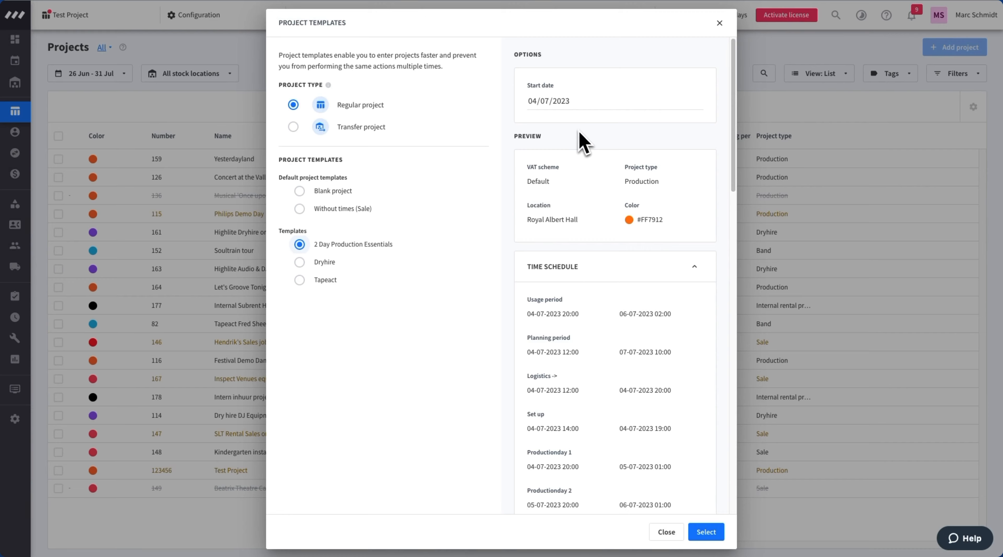
Review the selected template's preview, from its time schedule through the equipment and function groups
scroll(624, 320, "down", 10)
scroll(605, 254, "down", 5)
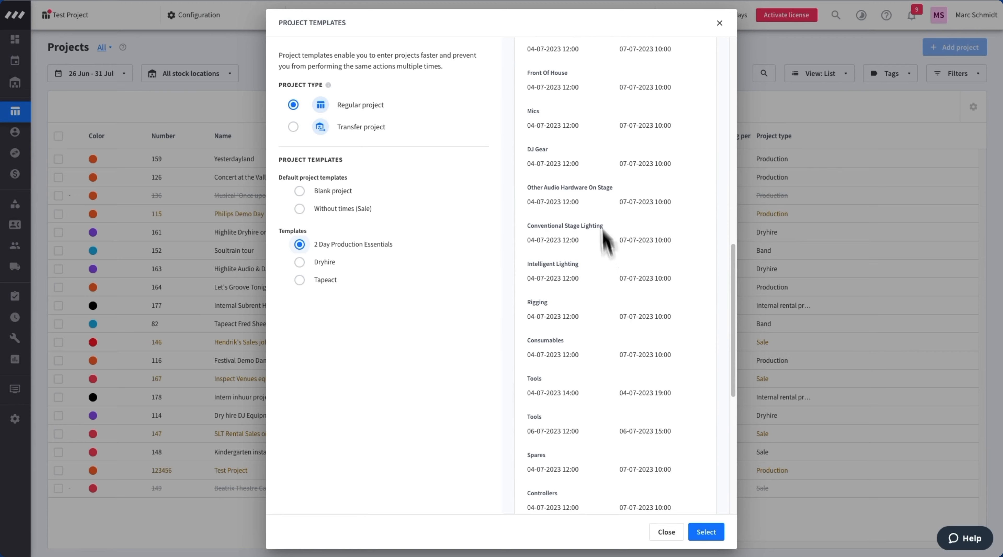
scroll(634, 164, "up", 4)
scroll(612, 273, "down", 8)
scroll(607, 285, "down", 4)
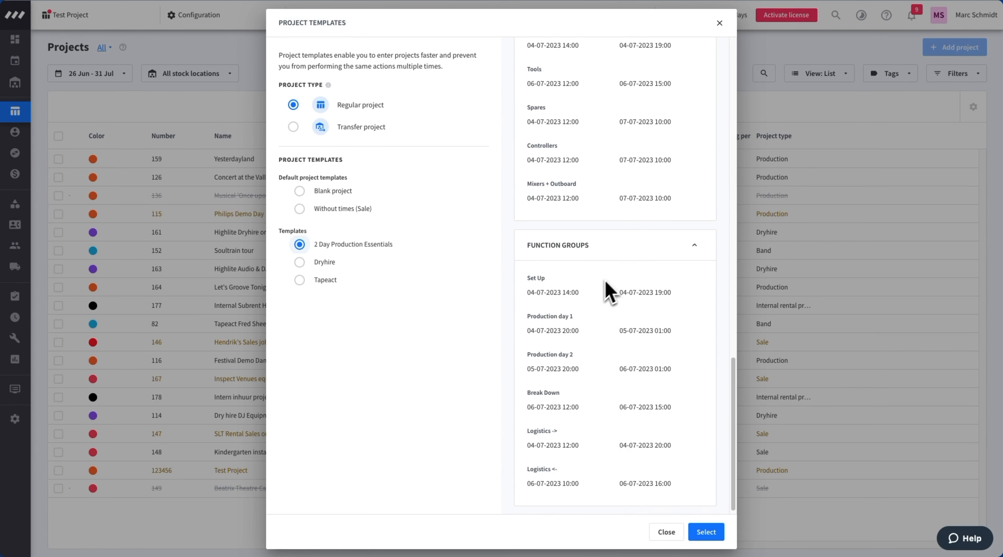
scroll(593, 269, "up", 11)
scroll(597, 269, "up", 15)
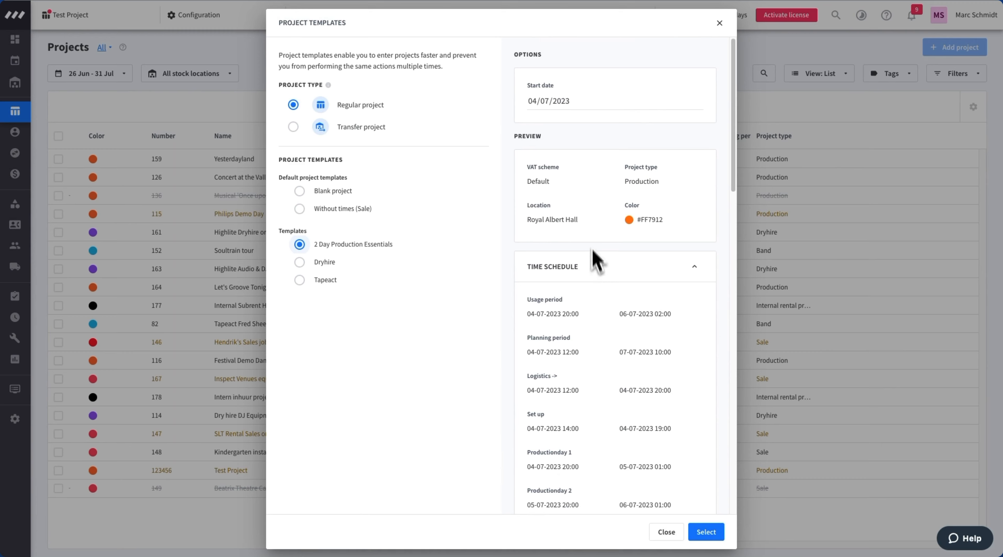
Set the template's start date to 17/07/2023 and confirm the template selection
left_click(587, 109)
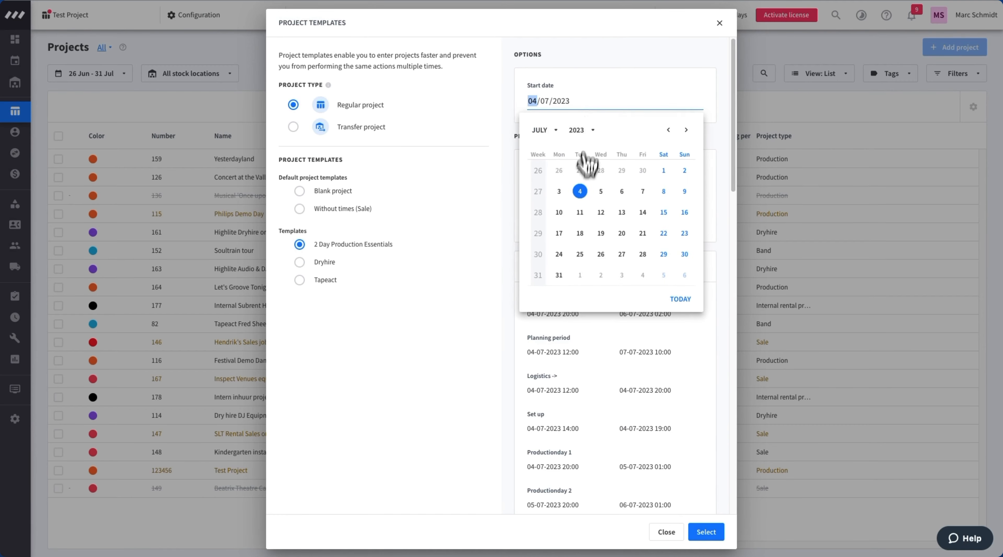
left_click(560, 230)
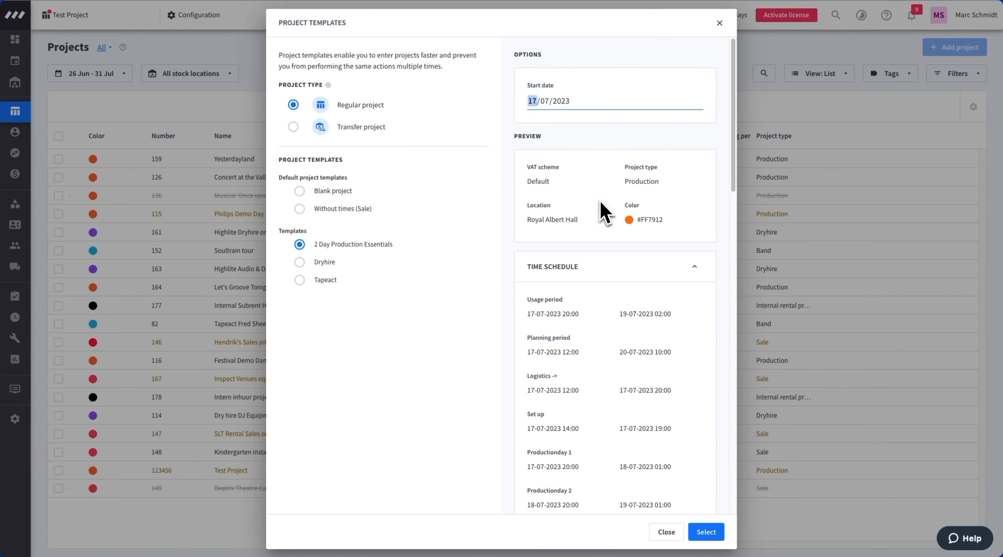
scroll(607, 226, "down", 2)
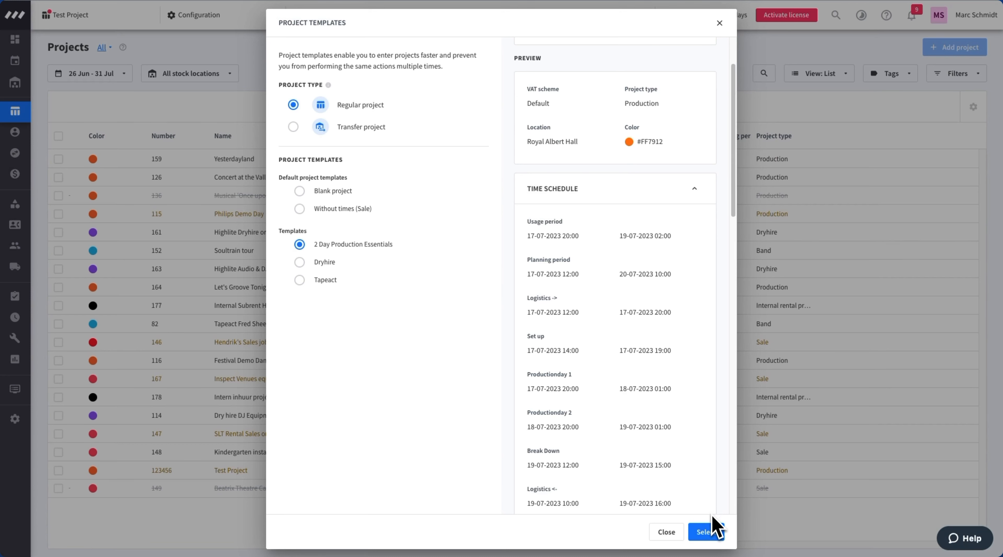
left_click(705, 532)
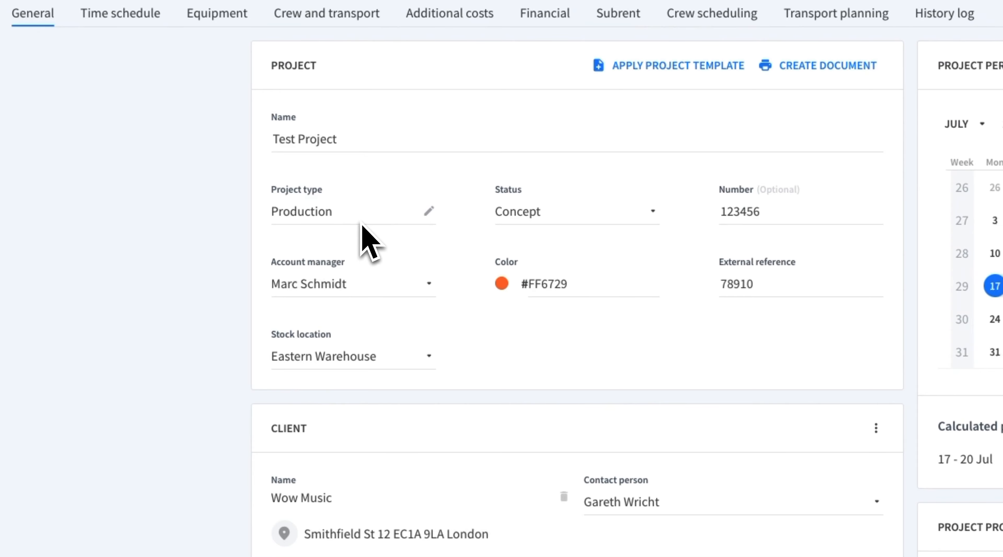
Check which status options are available for Test Project, leaving the status as it is
left_click(573, 219)
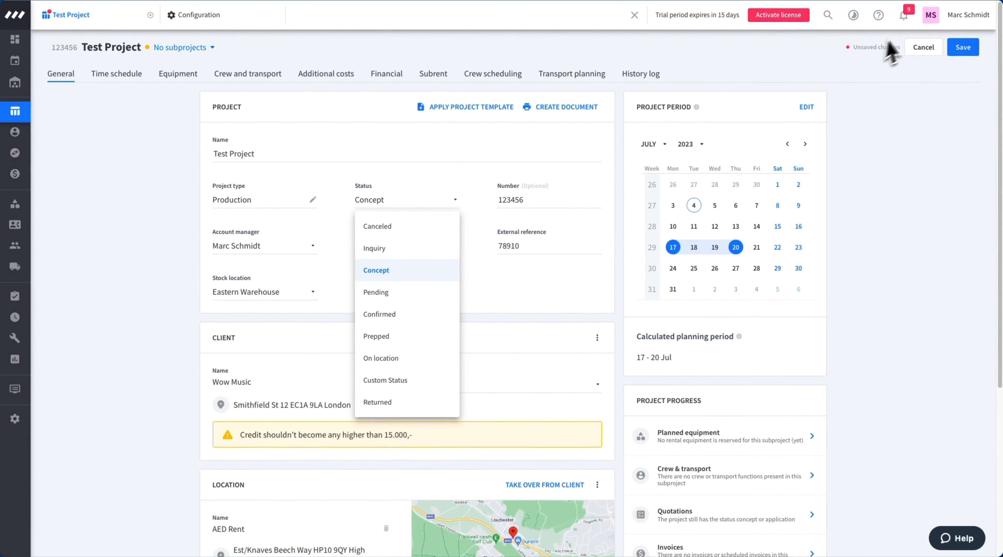
left_click(904, 14)
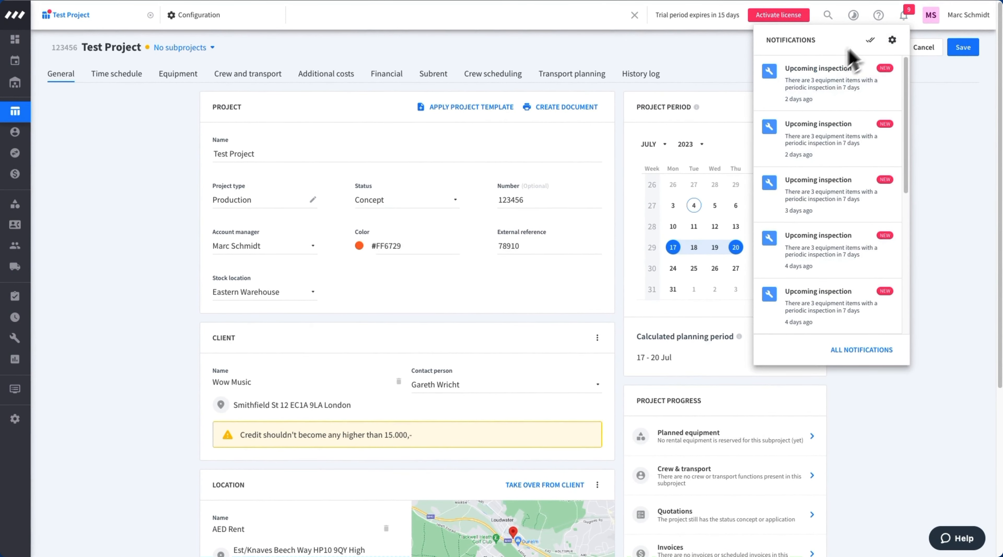
left_click(162, 246)
Examine the project's client and location details along with its tasks, notes and files
scroll(162, 247, "down", 5)
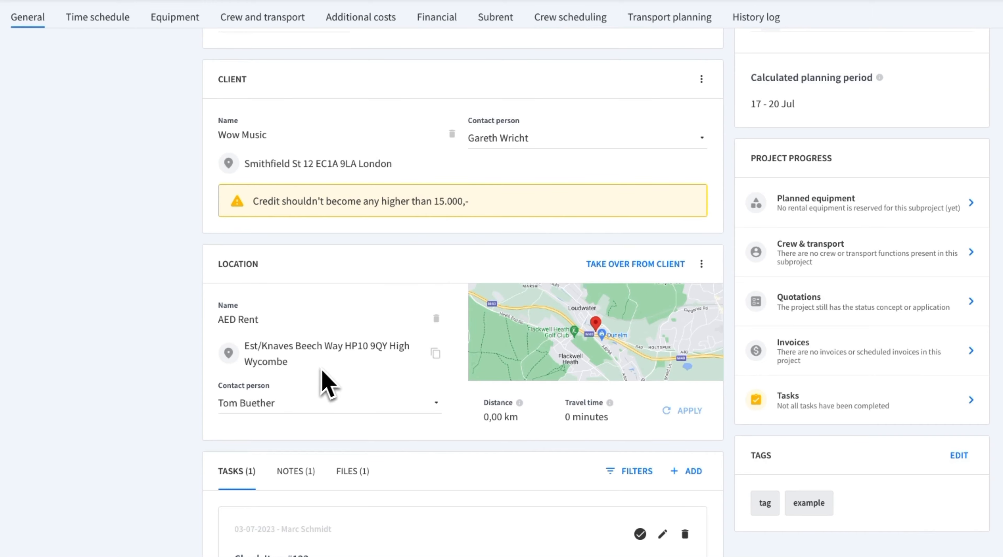
mouse_move(24, 256)
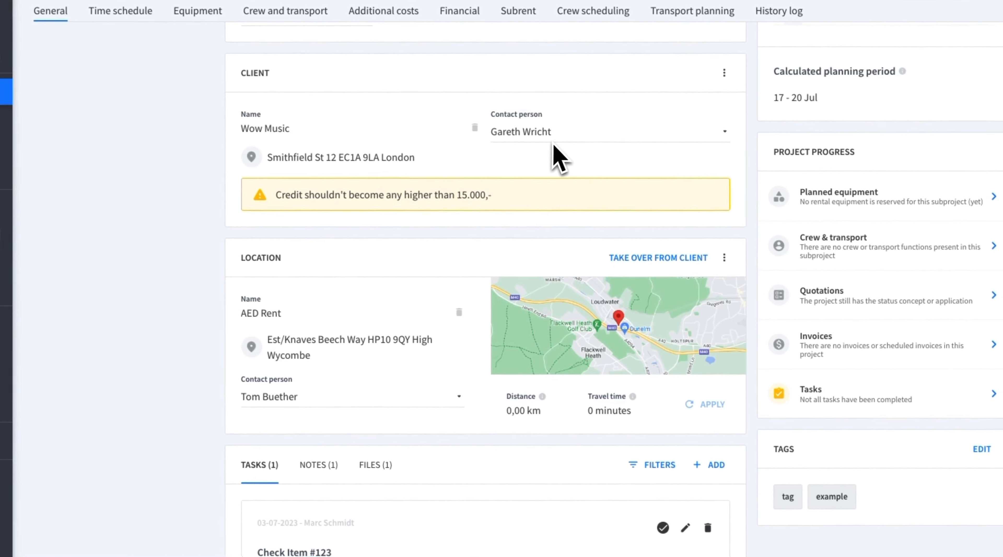
left_click_drag(498, 197, 320, 202)
left_click(316, 207)
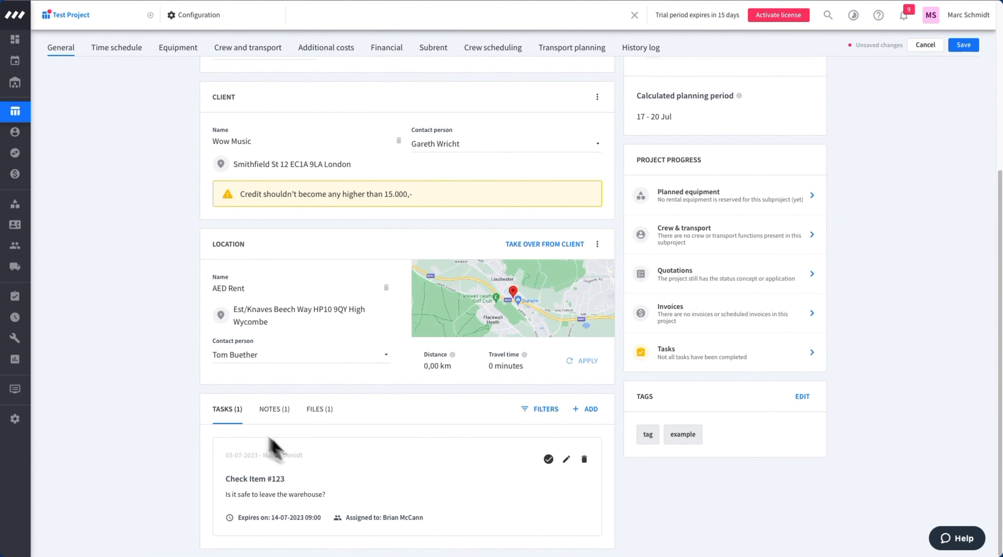
left_click_drag(425, 519, 386, 508)
left_click(386, 507)
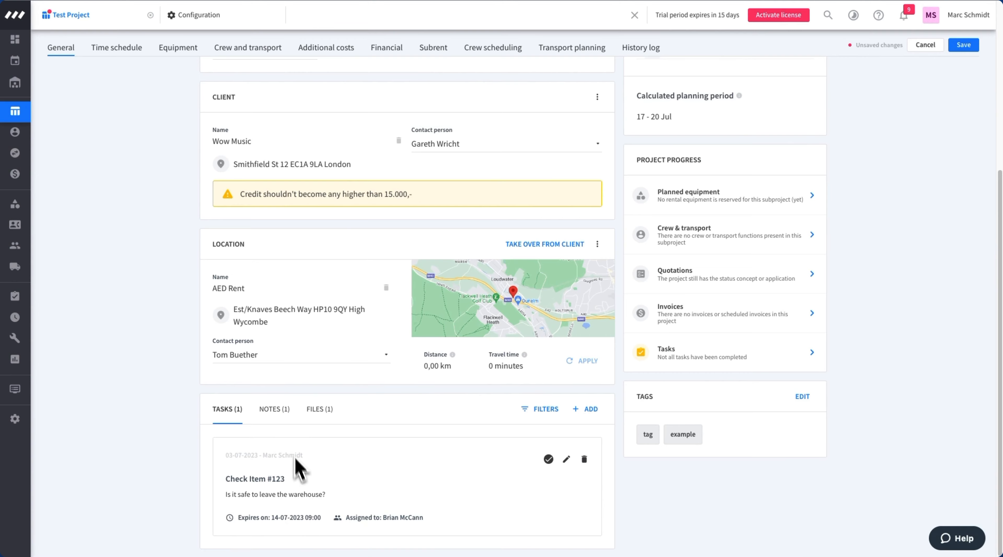
left_click(282, 417)
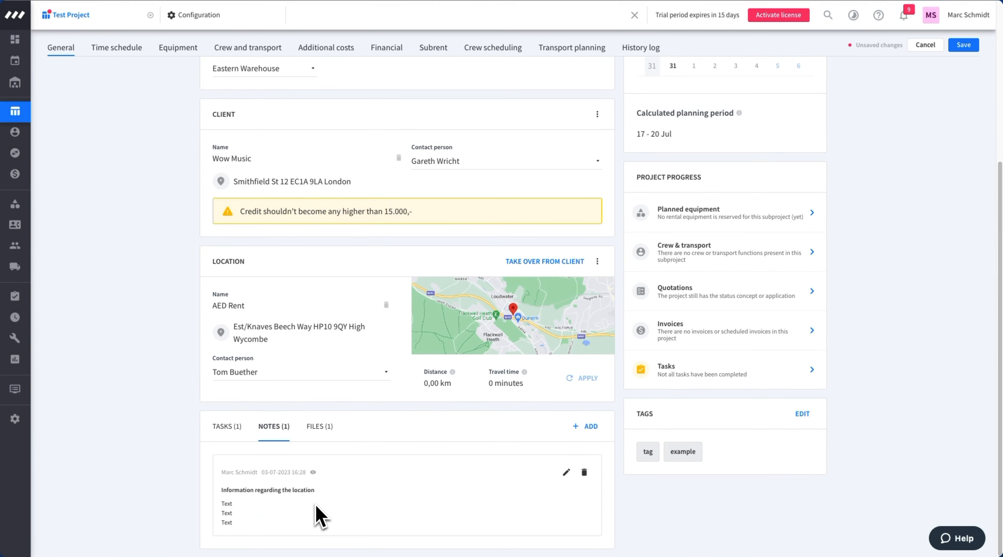
left_click(330, 441)
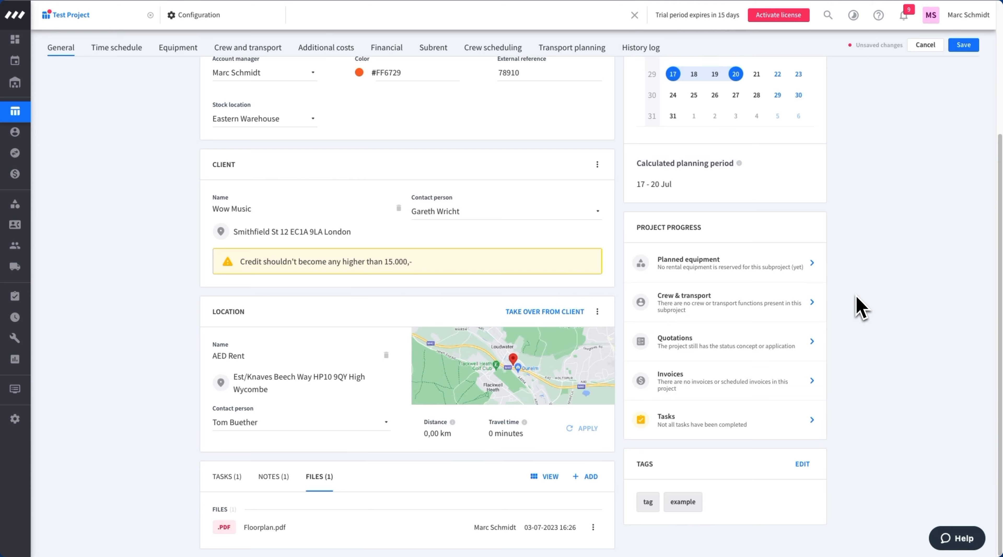
scroll(862, 307, "up", 5)
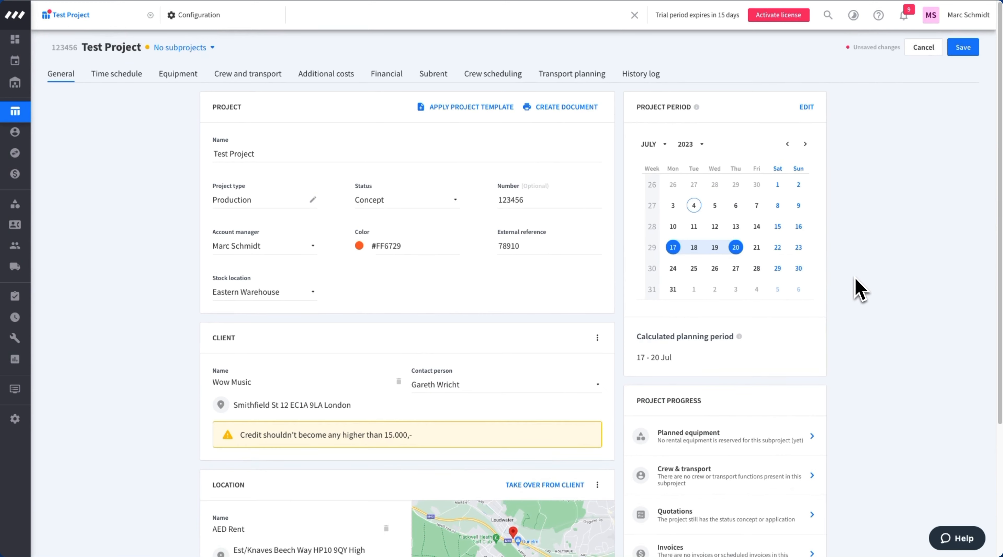
Inspect the subproject management options and the time schedule of Test Project
left_click(203, 46)
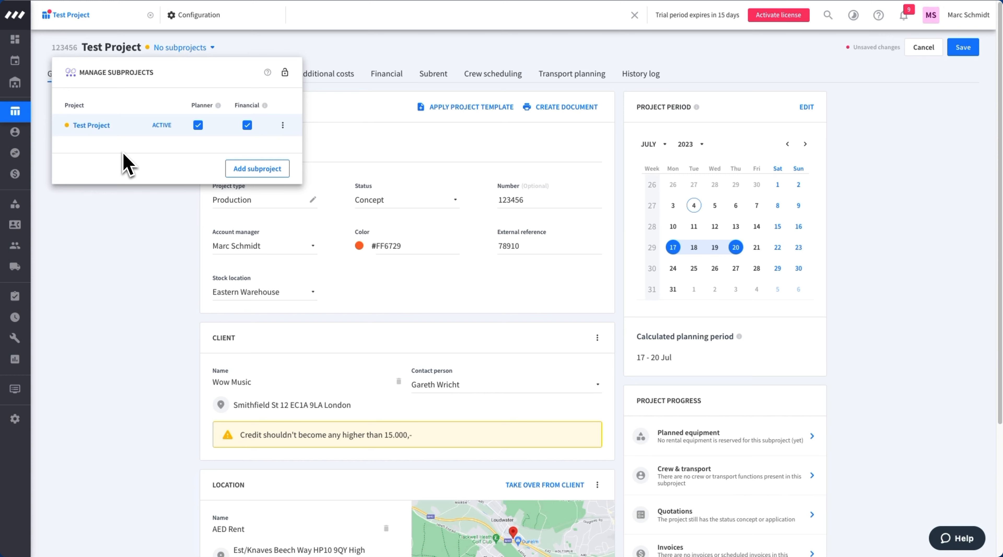
key("Escape")
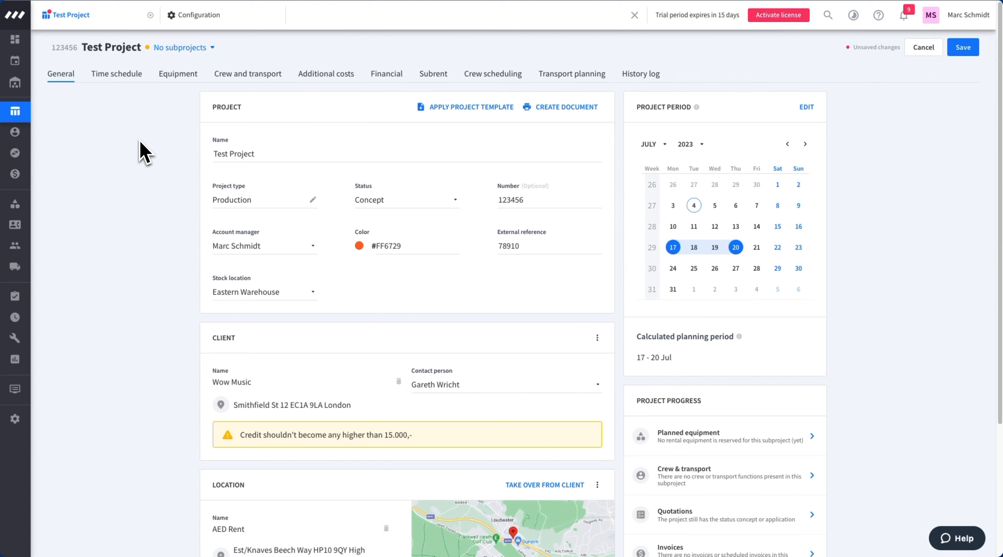
left_click(133, 84)
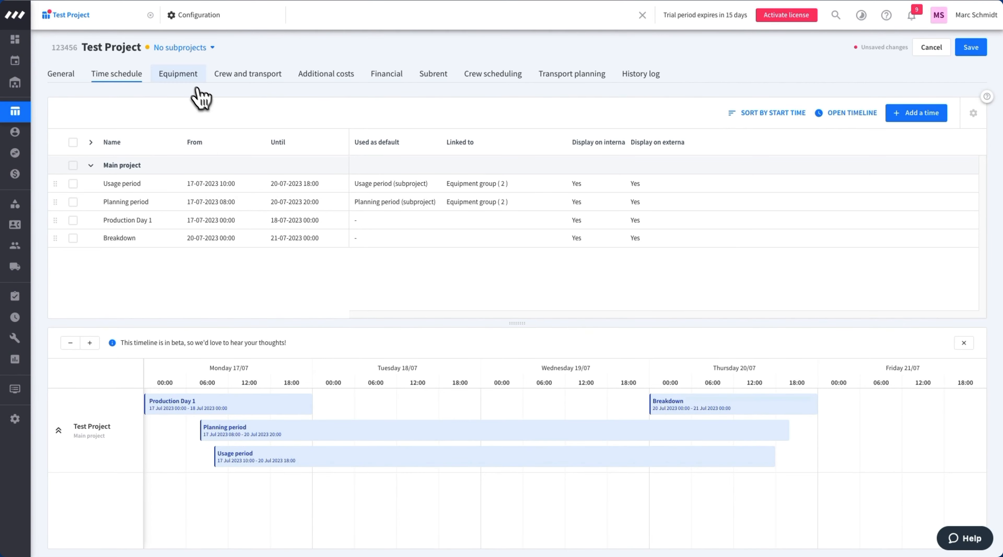
Open the equipment planning of Test Project
left_click(186, 78)
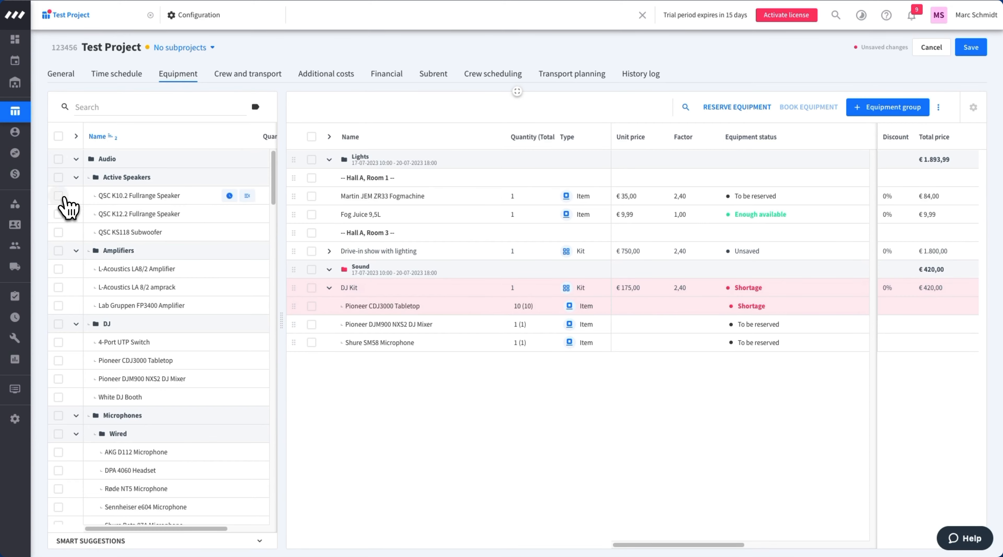
left_click(59, 178)
left_click(58, 178)
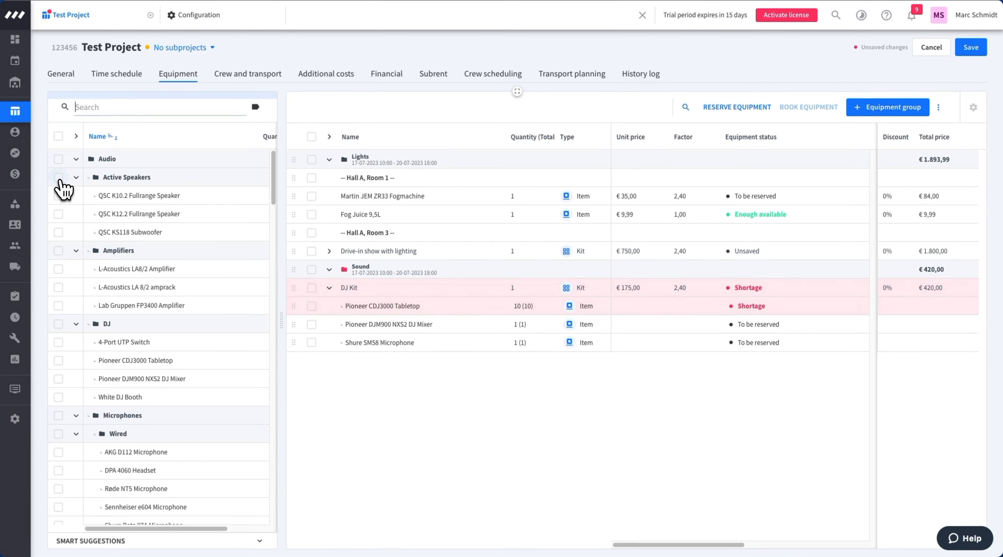
left_click(59, 195)
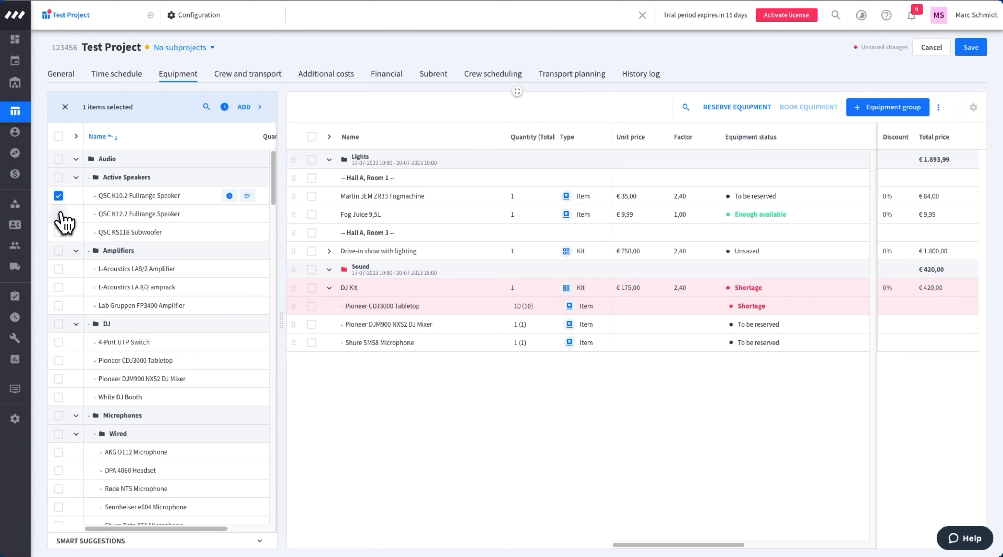
left_click(58, 196)
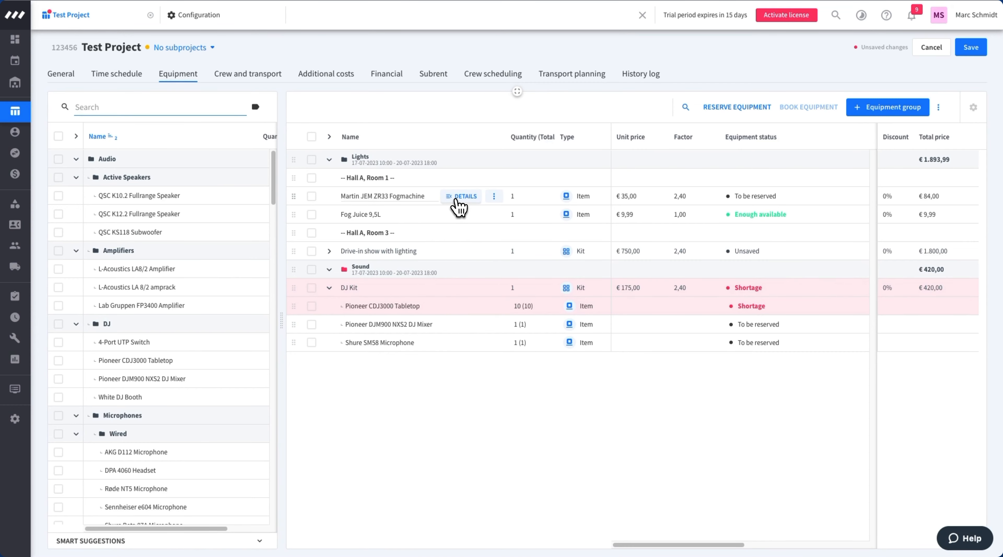
Review the equipment details of the Martin JEM ZR33 Fogmachine, including properties, price and totals, and close them
left_click(459, 198)
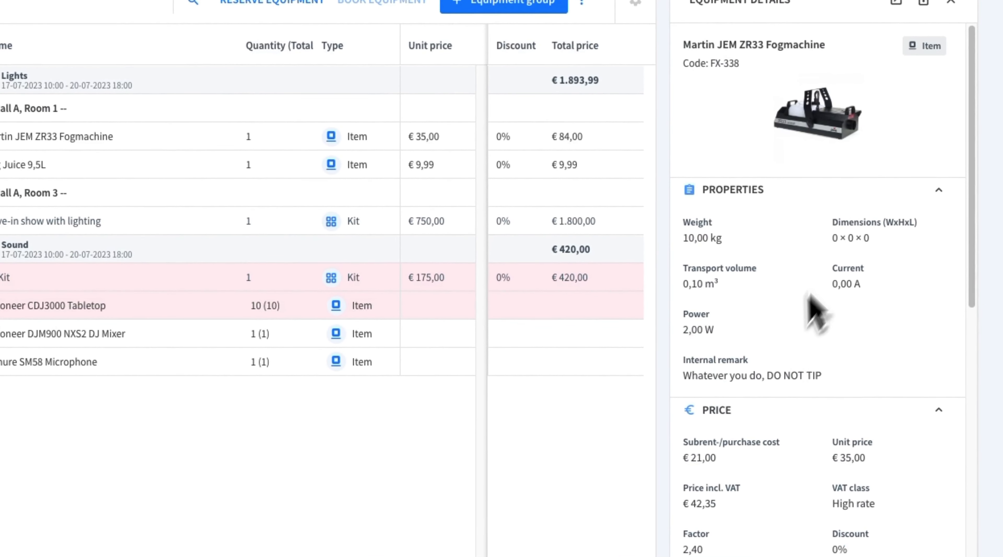
scroll(845, 275, "down", 10)
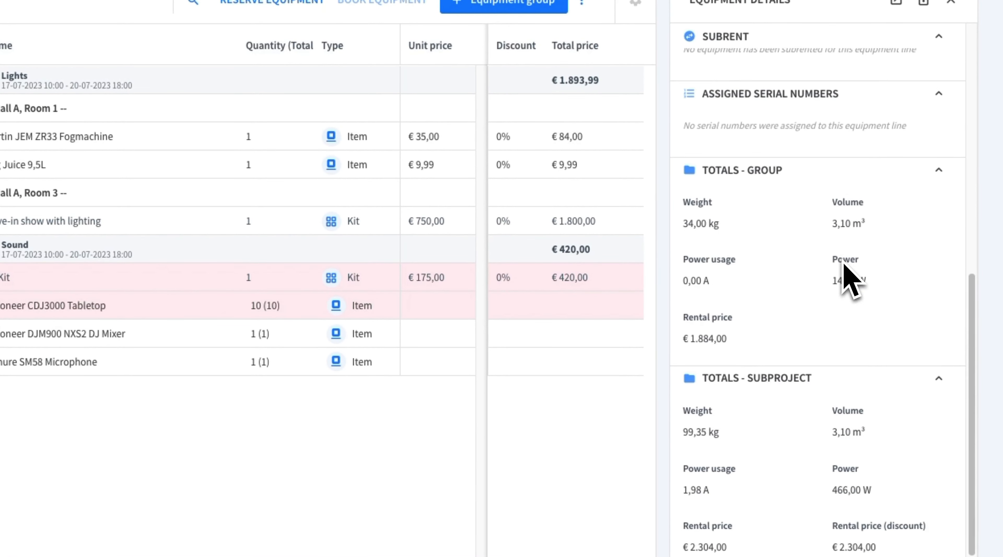
scroll(844, 275, "down", 6)
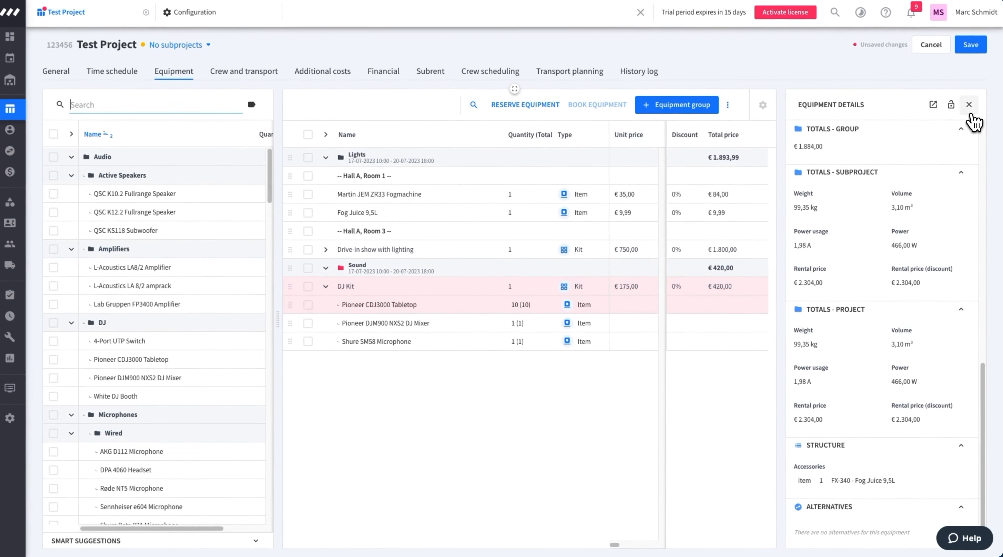
left_click(968, 105)
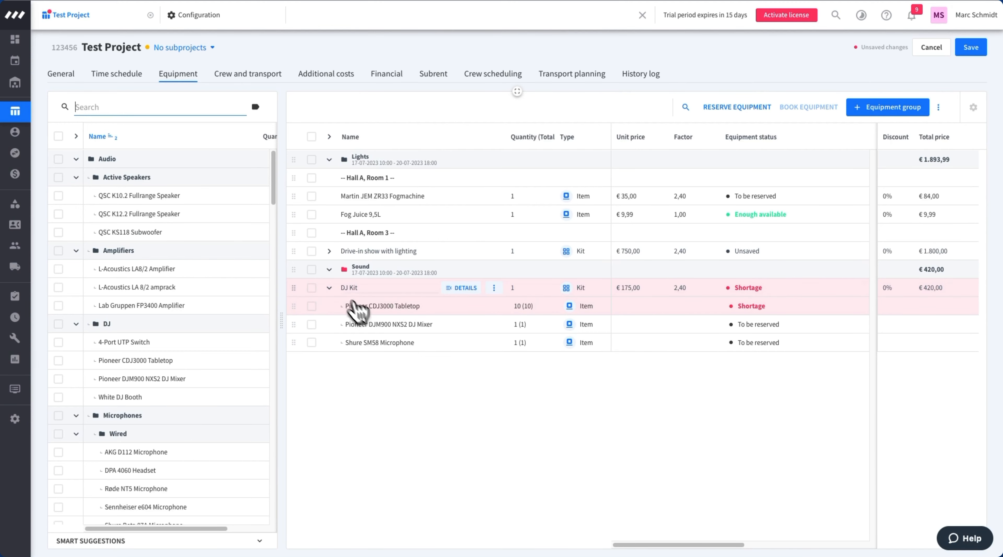
Expand the Drive-in show with lighting kit and check the availability of the AKG D112 Microphone
left_click(329, 251)
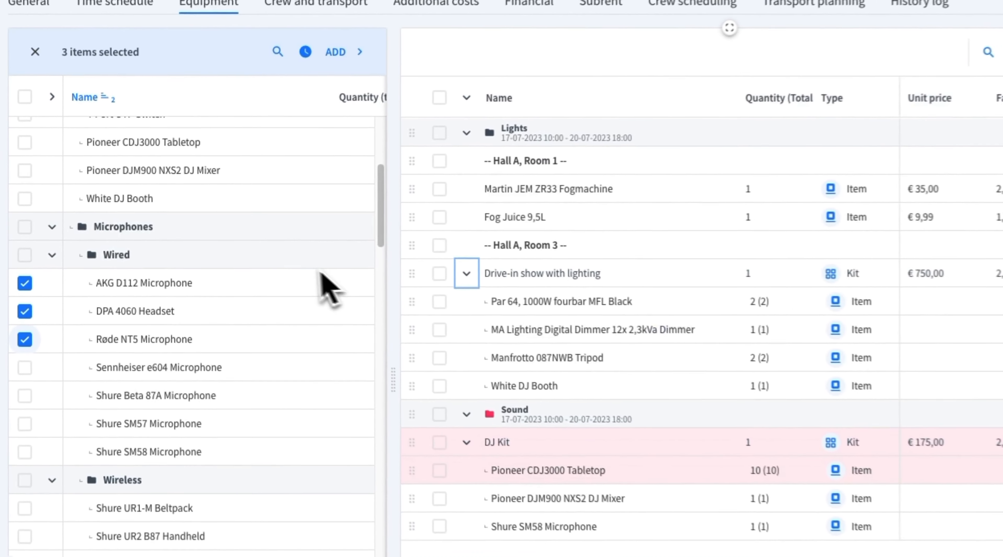
mouse_move(228, 260)
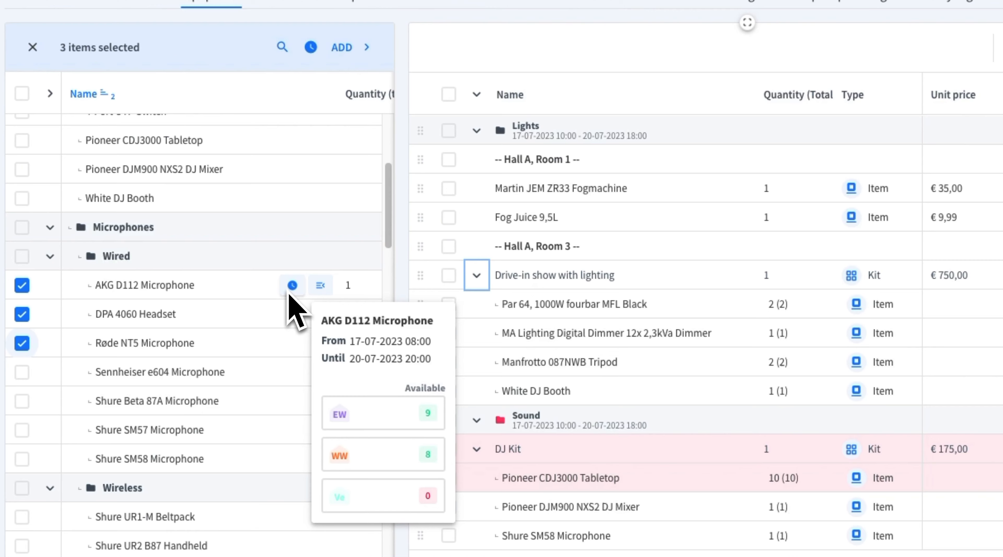
Open the availability timeline for the three selected microphones, view its stock location options, and inspect the AKG D112 Microphone's availability
mouse_move(292, 314)
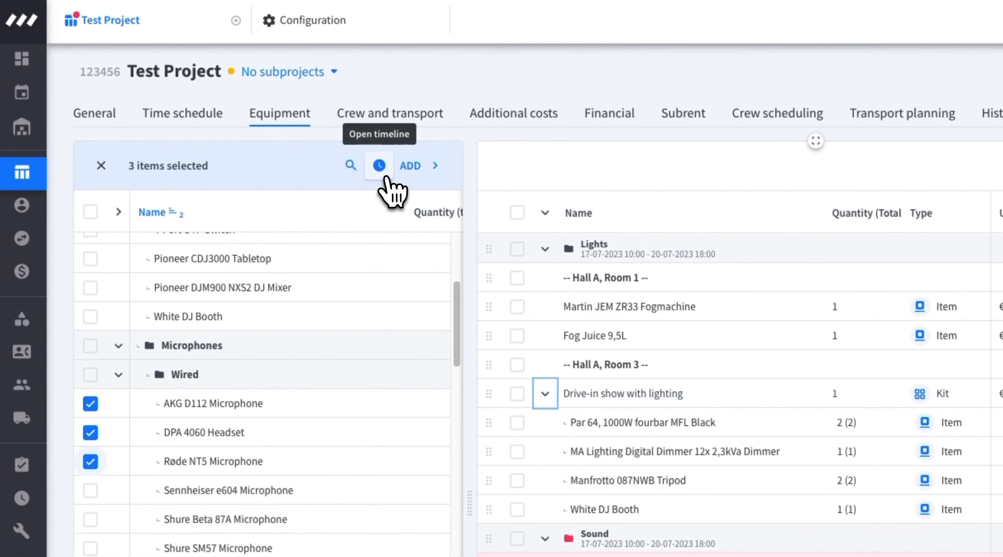
left_click(311, 47)
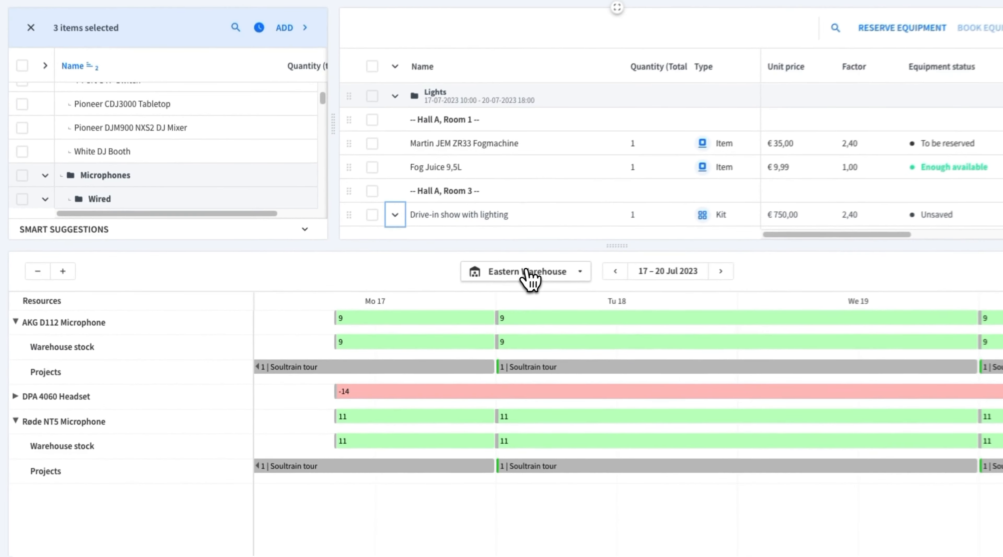
left_click(446, 294)
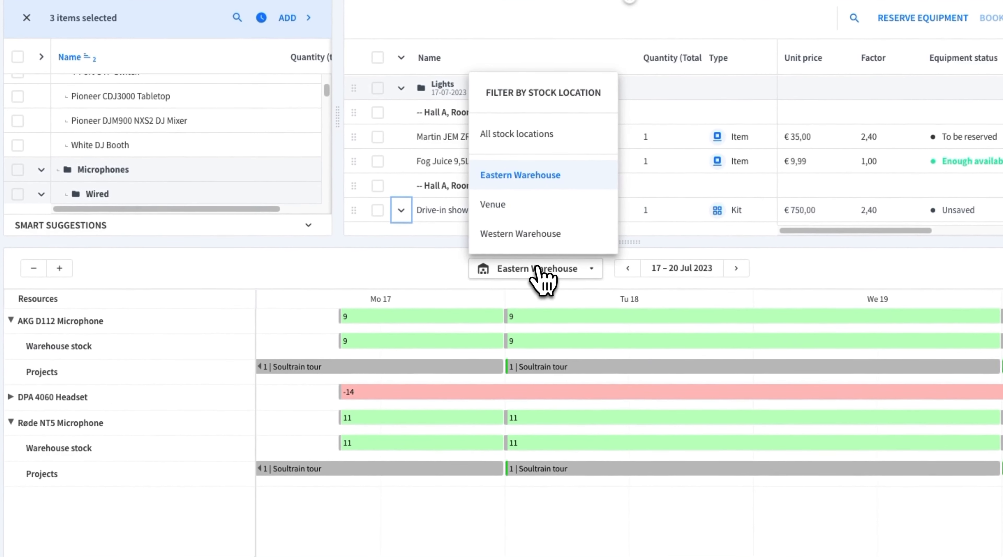
left_click(355, 265)
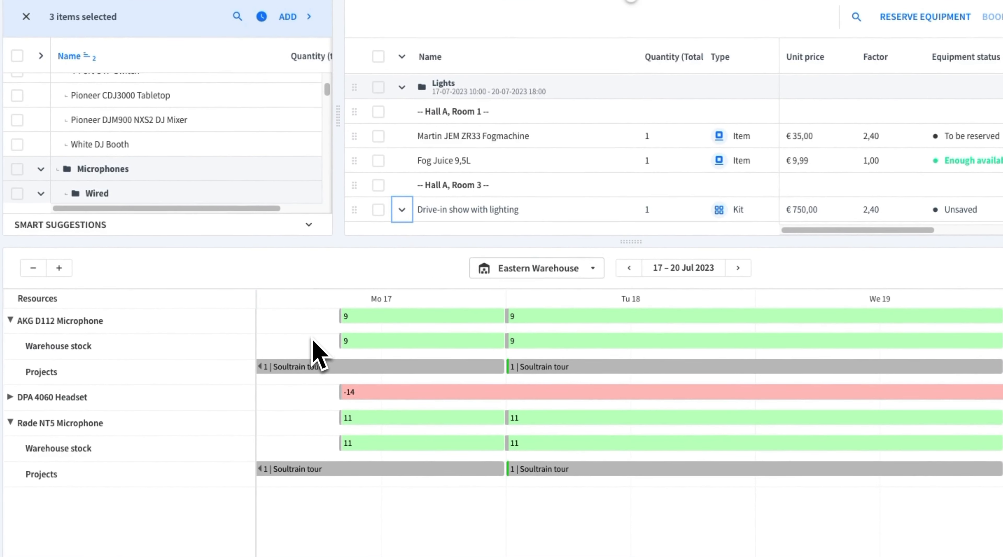
mouse_move(405, 326)
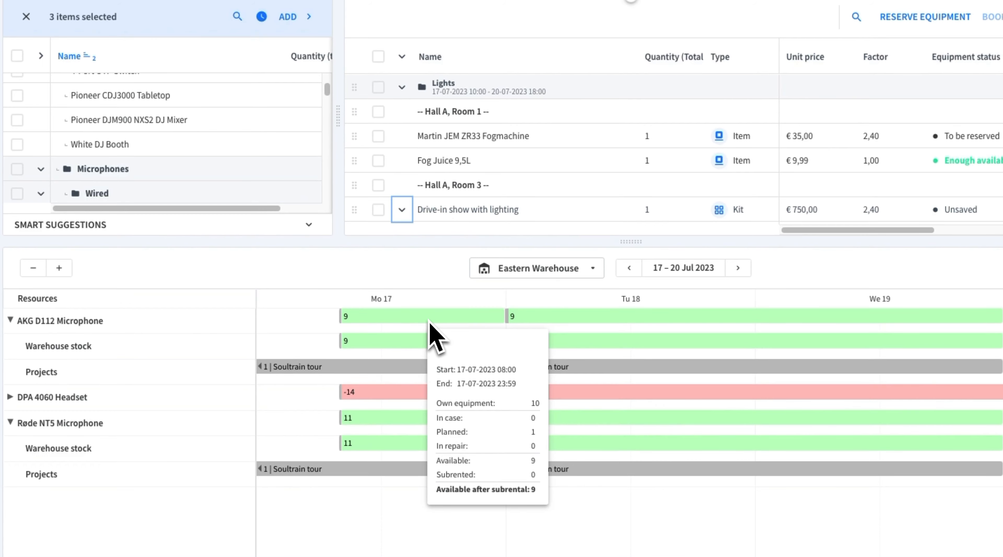
mouse_move(269, 363)
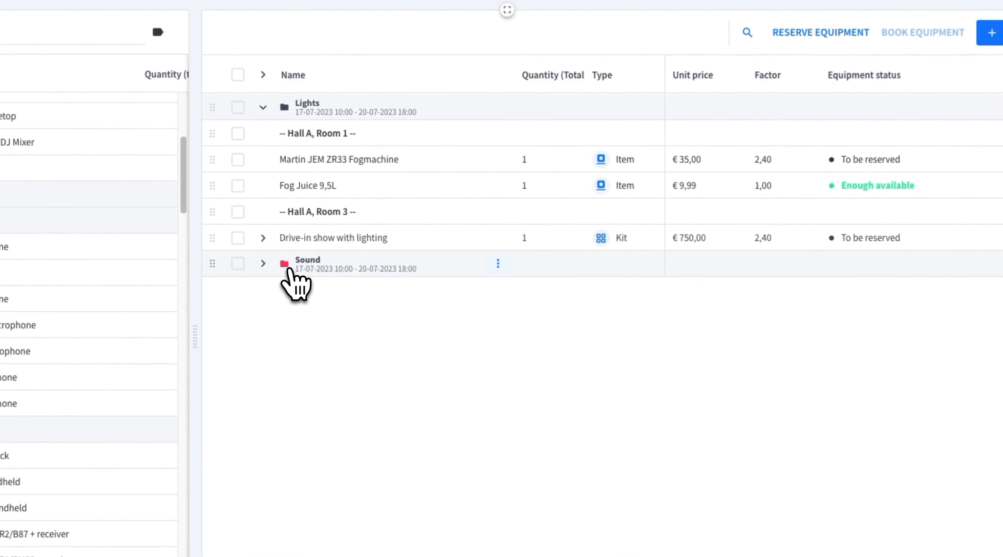
Expand the Sound equipment group and review the options for solving the Pioneer CDJ3000 Tabletop shortage, collapsing Transfer projects
mouse_move(287, 269)
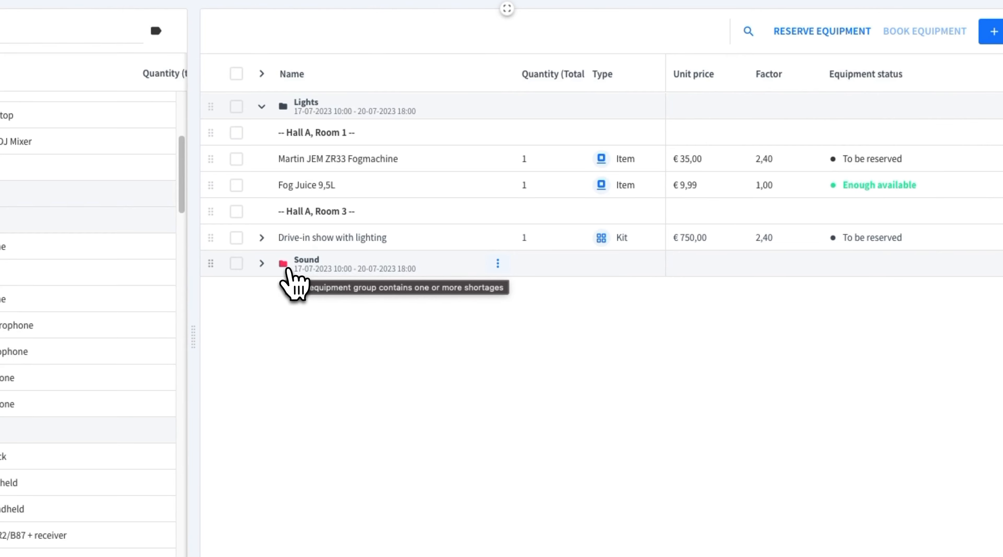
left_click(262, 264)
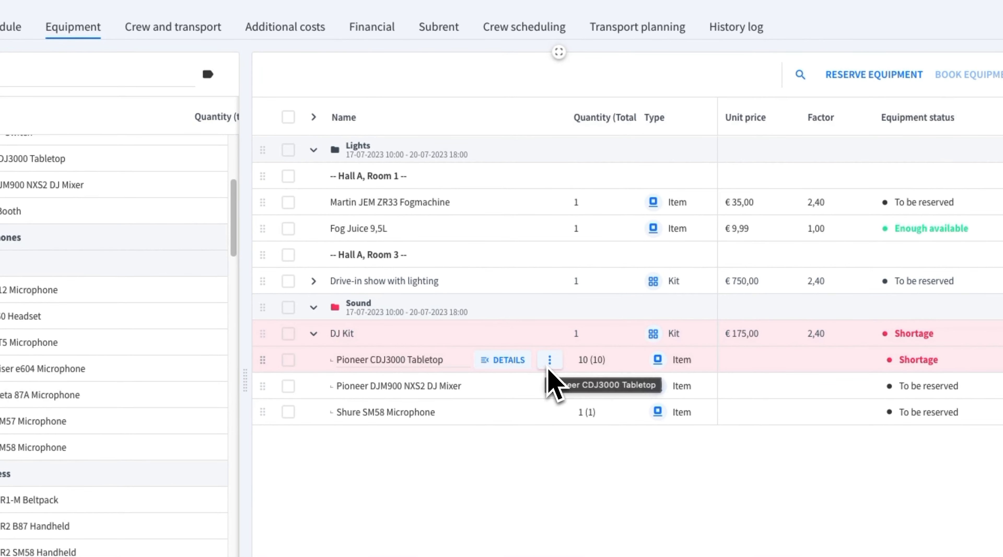
right_click(439, 359)
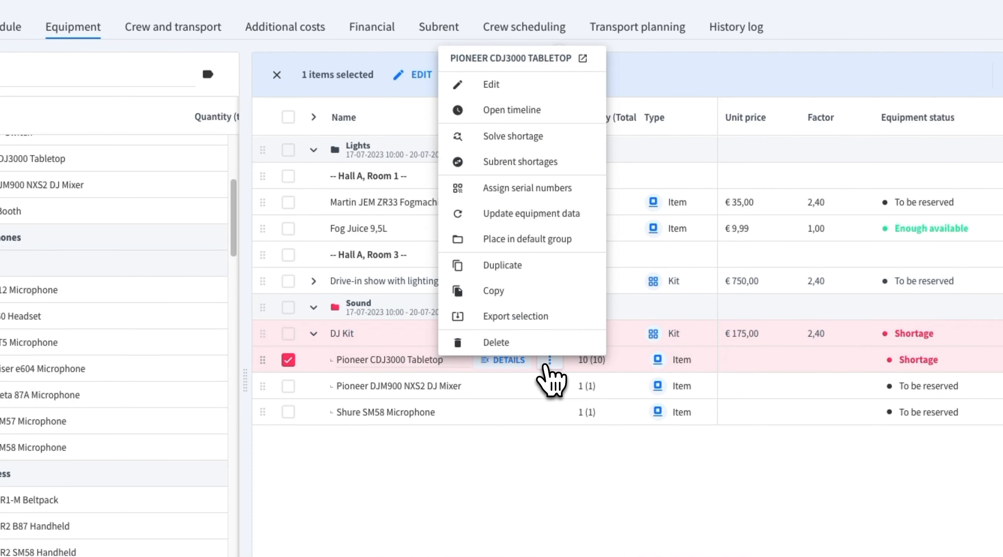
left_click(558, 138)
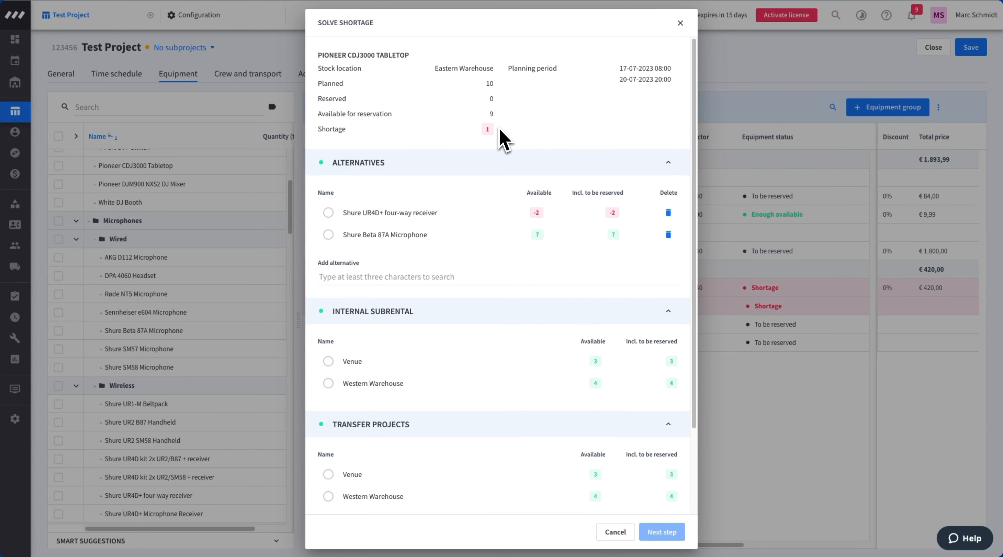
left_click(497, 424)
scroll(561, 152, "down", 1)
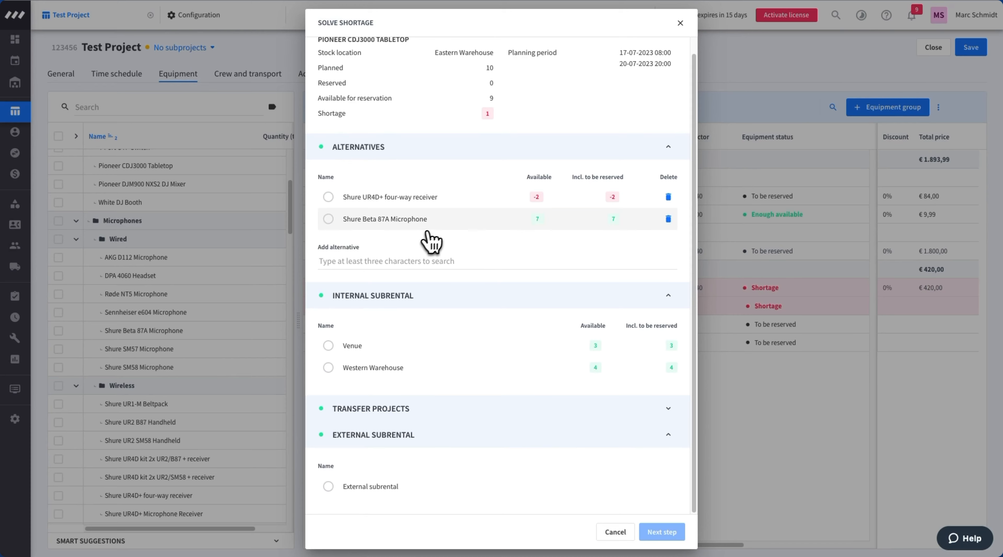
Plan the Shure Beta 87A Microphone as the alternative, replacing only the shortages (1) and keeping 9 of the original equipment
left_click(451, 223)
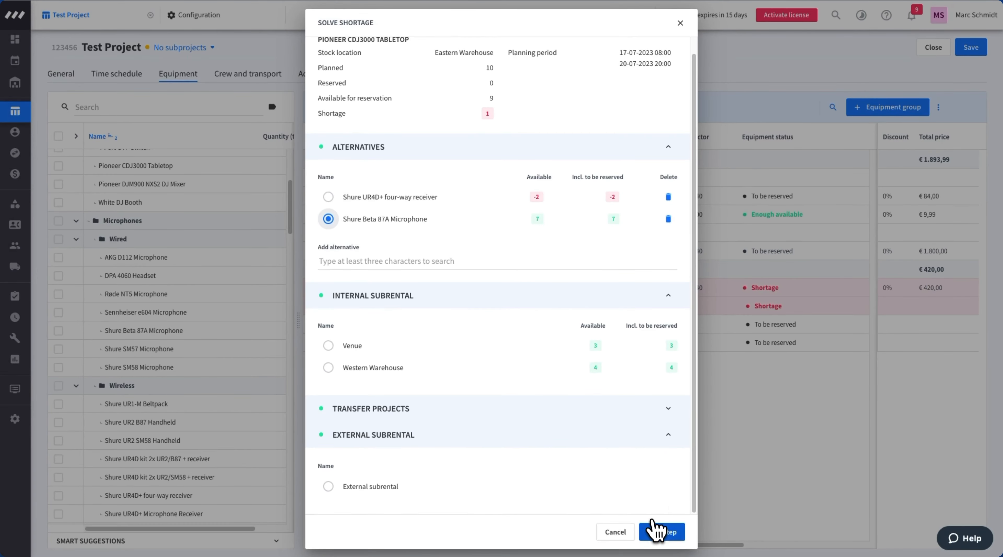
left_click(655, 532)
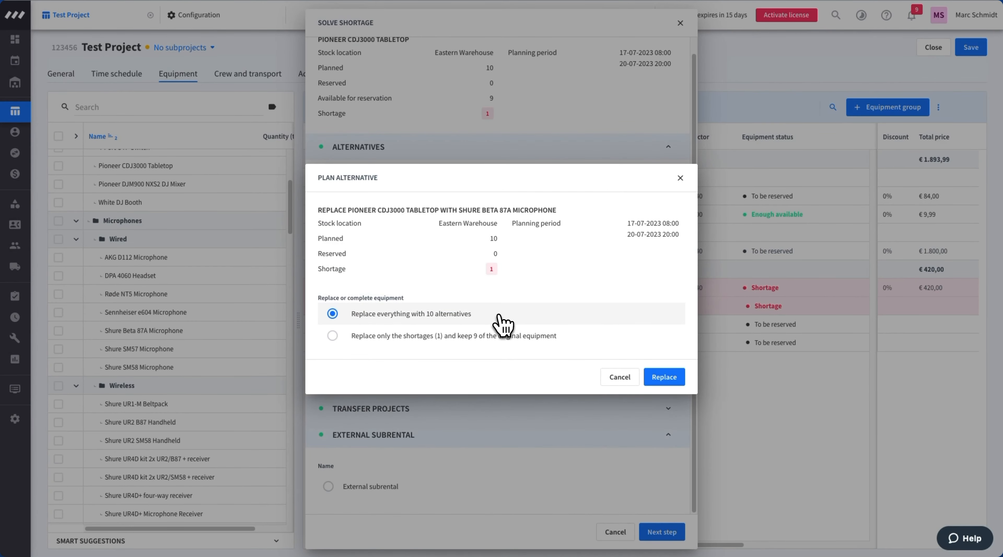
left_click(489, 336)
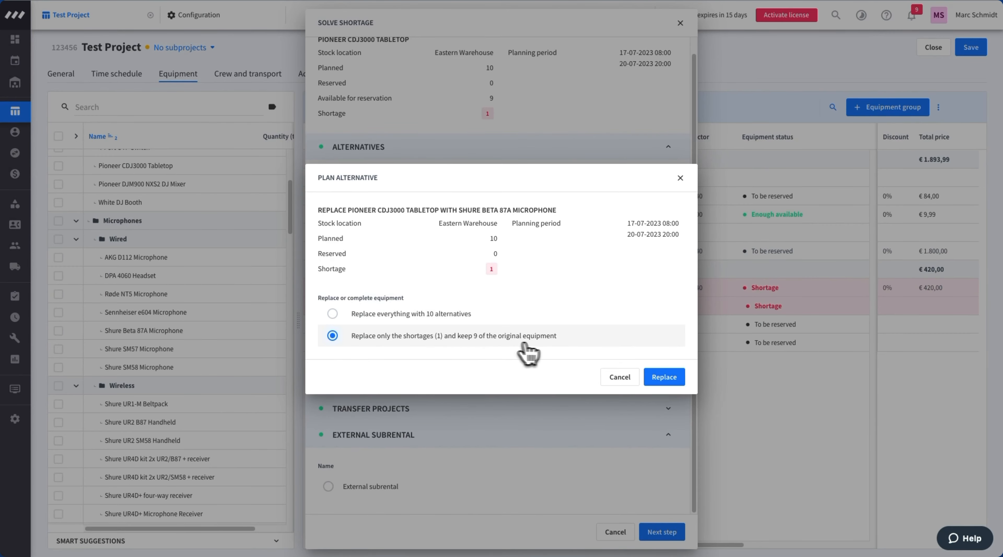
left_click(667, 377)
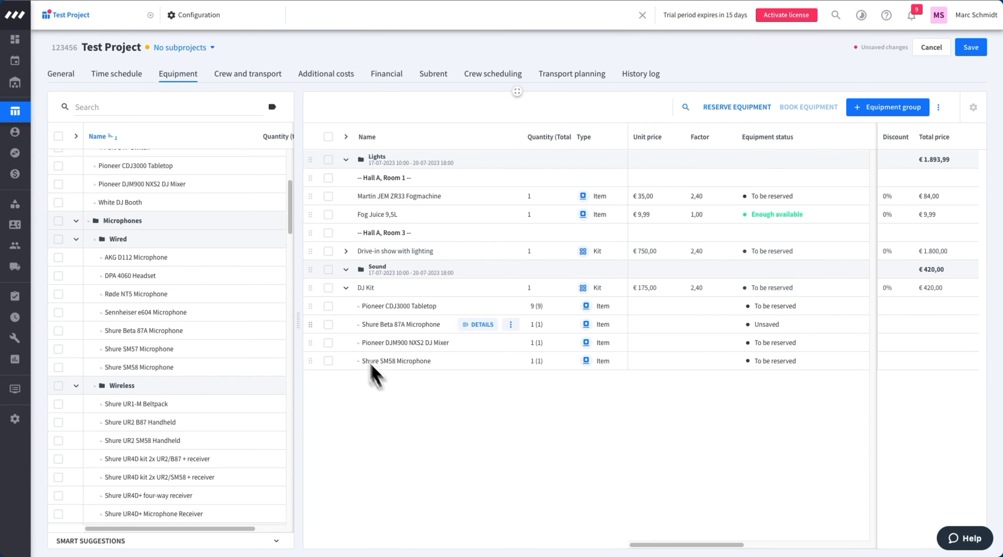
Create function groups from the Planning period and Production Day 1 entries in the project's time schedule
left_click(260, 82)
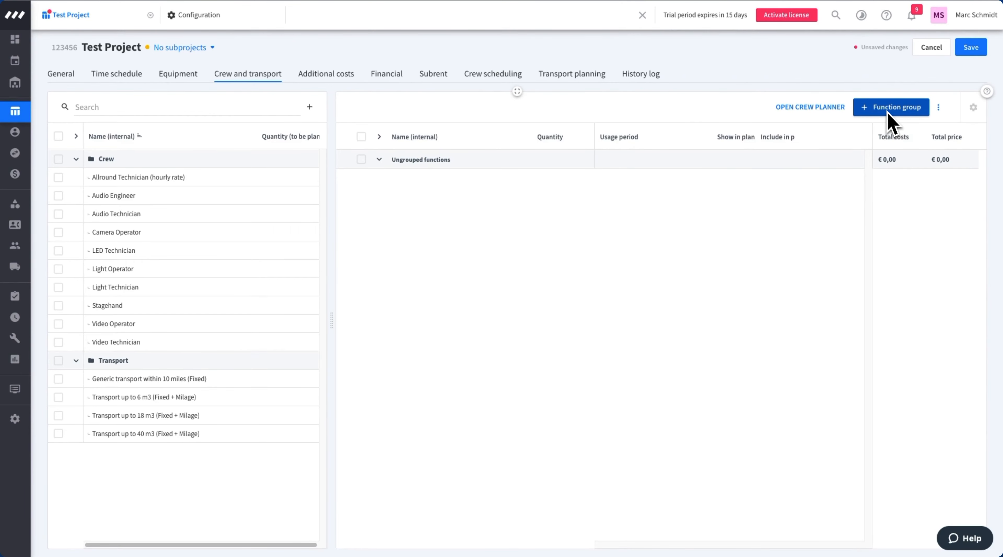
left_click(128, 75)
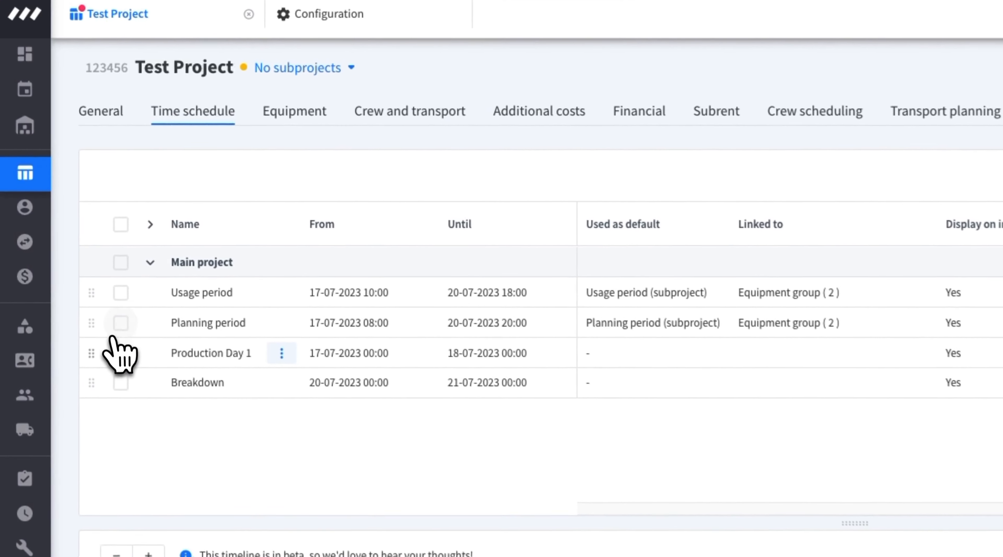
left_click(120, 352)
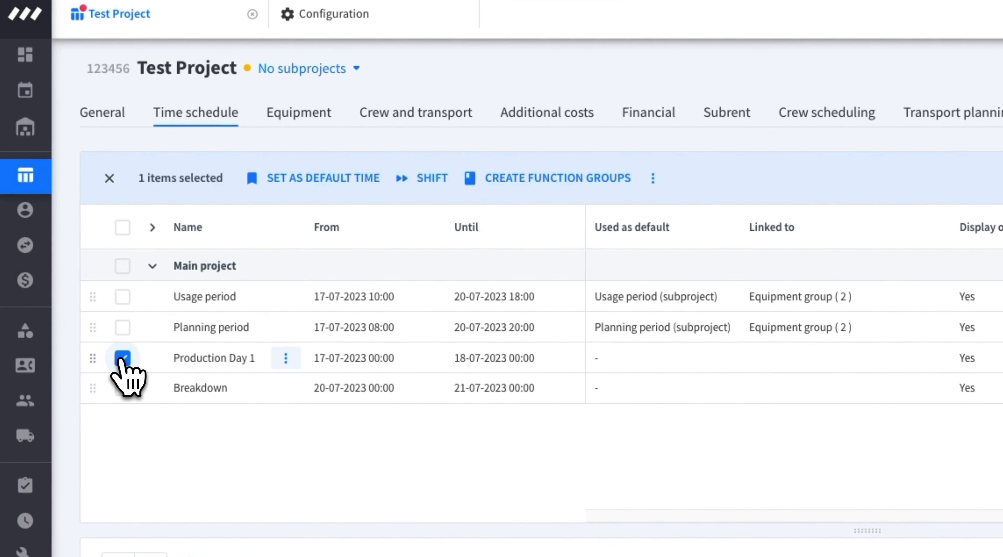
left_click(122, 327)
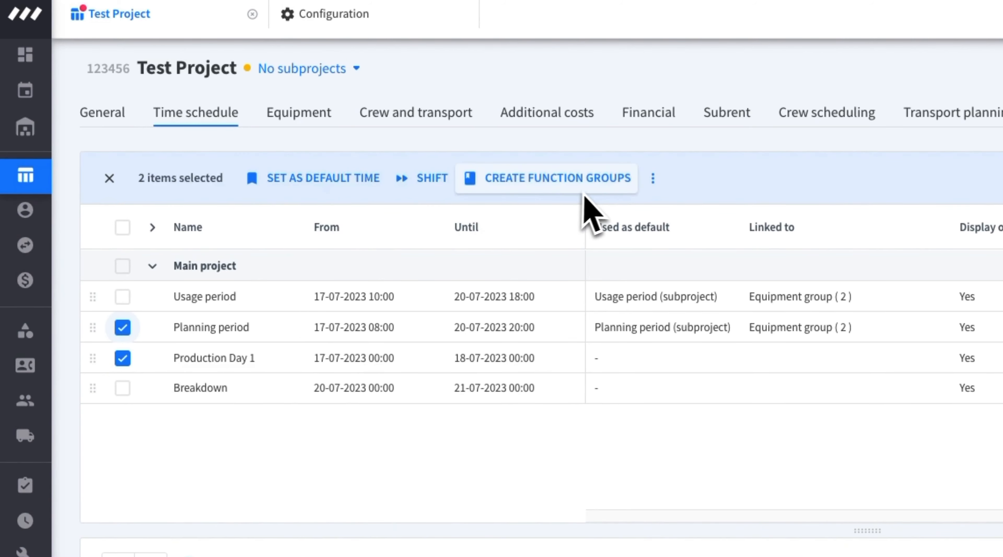
left_click(541, 192)
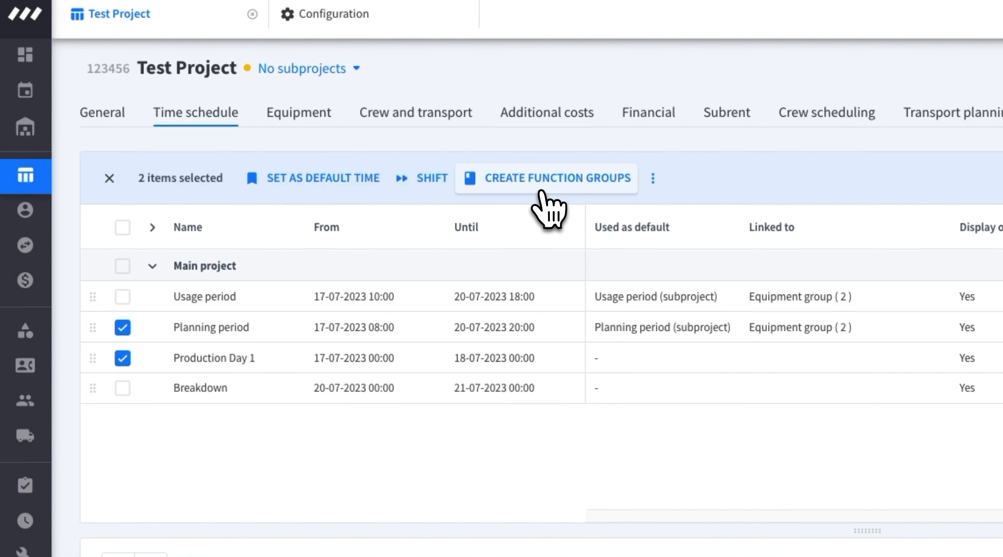
Open the project's crew and transport planning and view the options for adding a default function
left_click(413, 120)
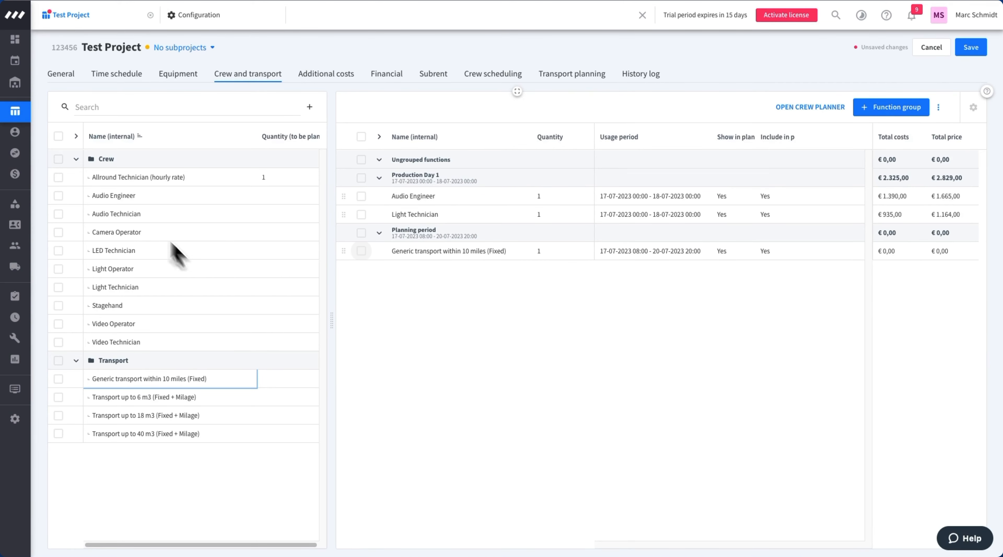
left_click(312, 111)
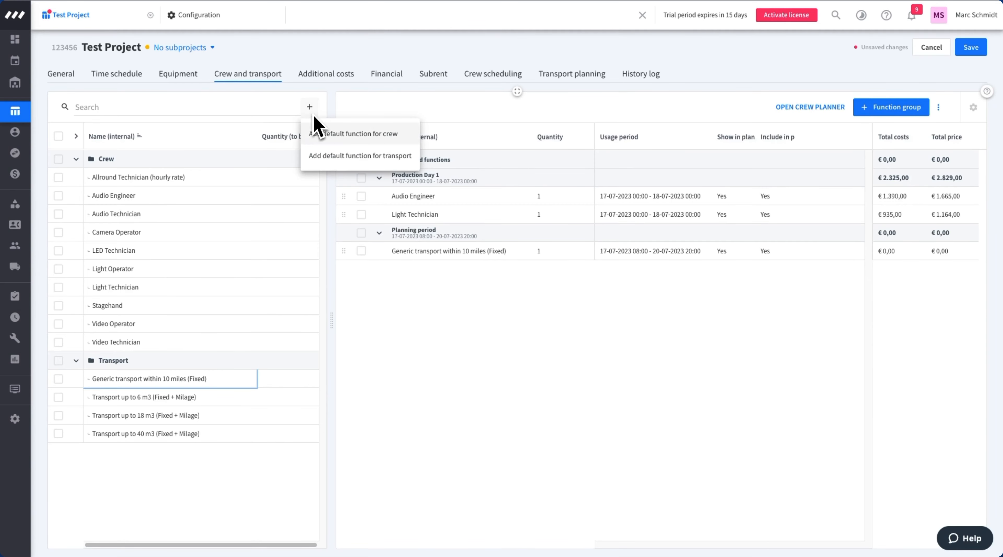
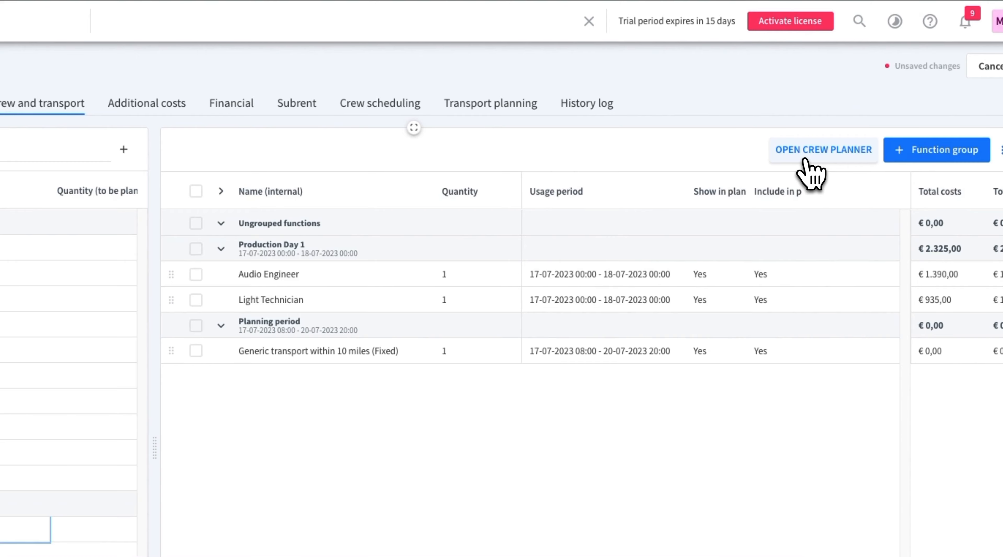
Open the crew planner for the project, check its active filters, and expand the Test Project row
left_click(806, 161)
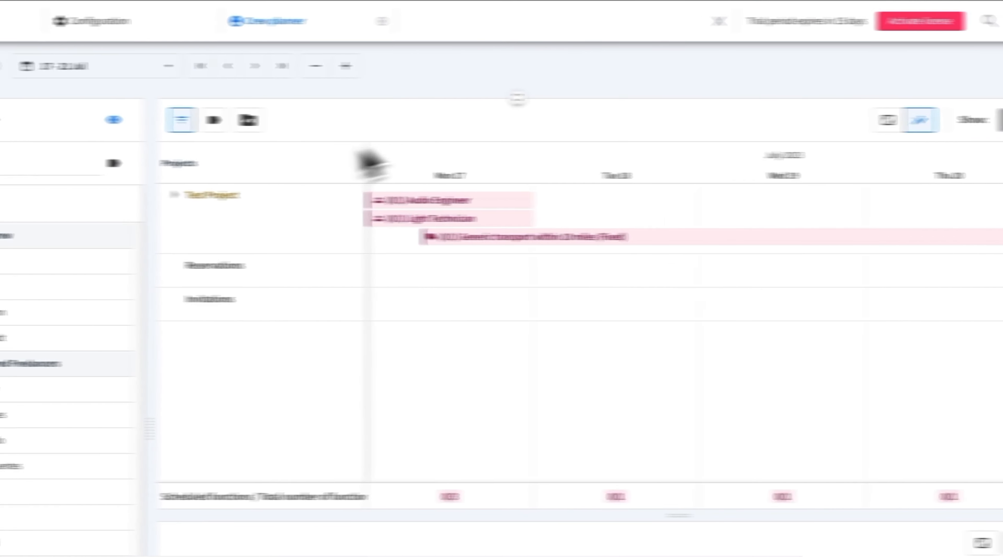
left_click(297, 120)
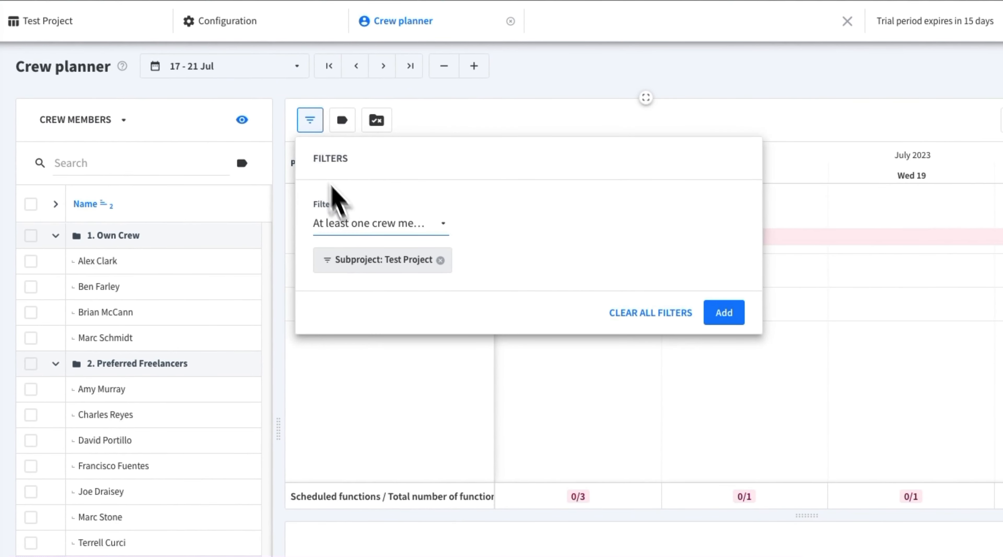
left_click(492, 121)
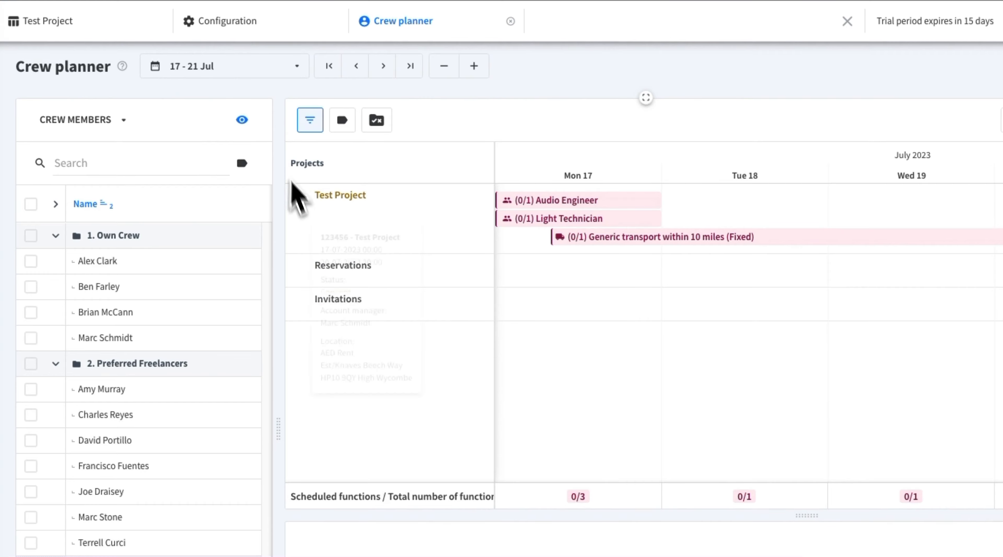
left_click(304, 195)
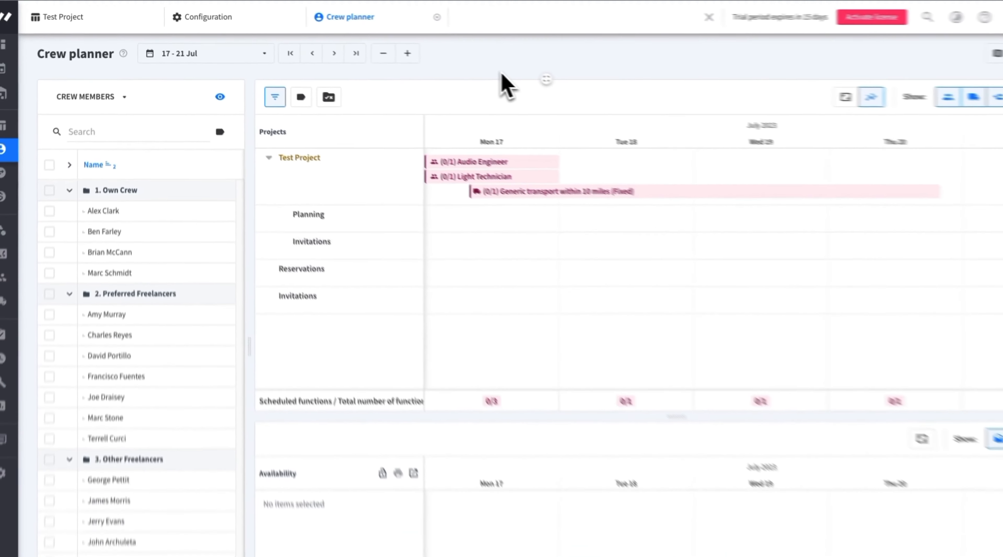
Display the Own Crew group's availability for the Audio Engineer function, assign it to the last Own Crew member, and clear the crew selection
left_click(588, 149)
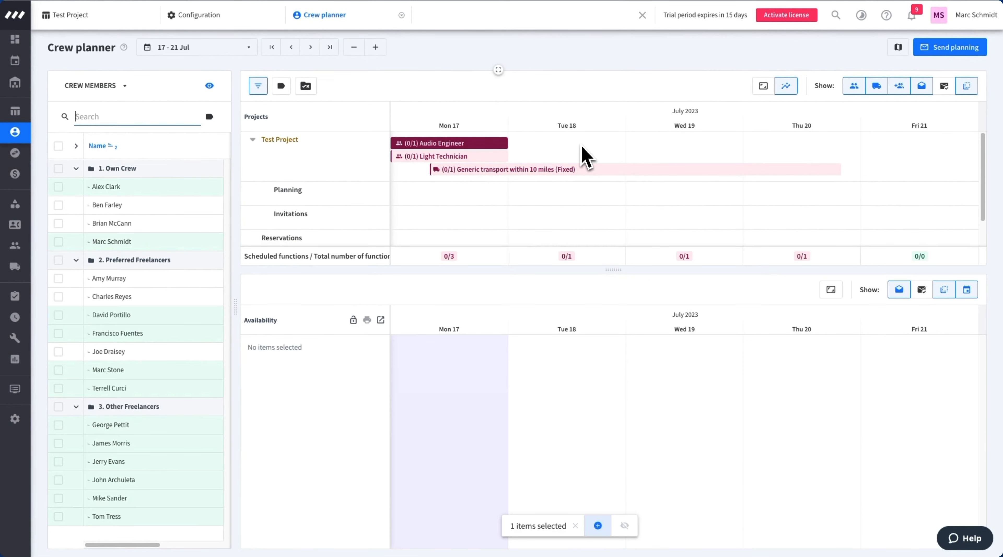
mouse_move(470, 144)
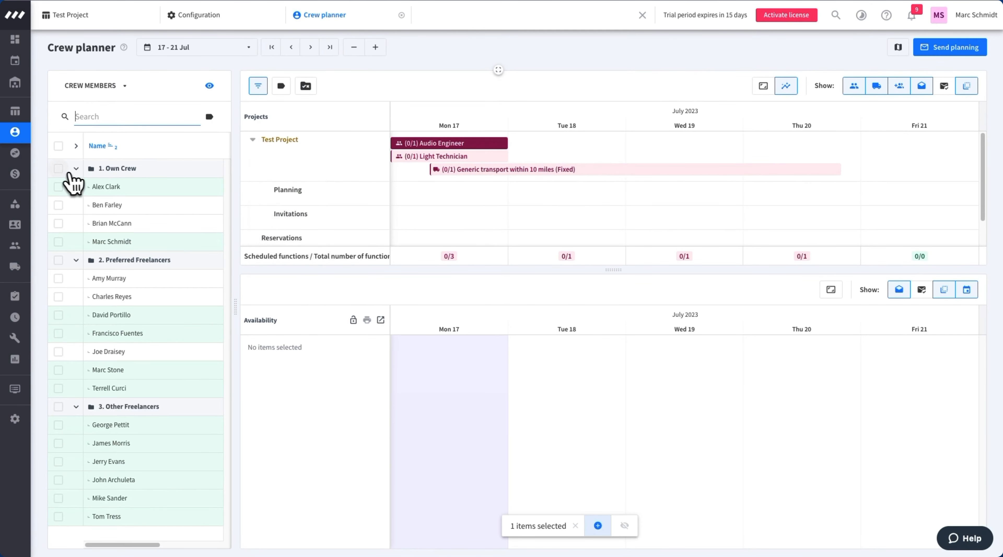
left_click(58, 169)
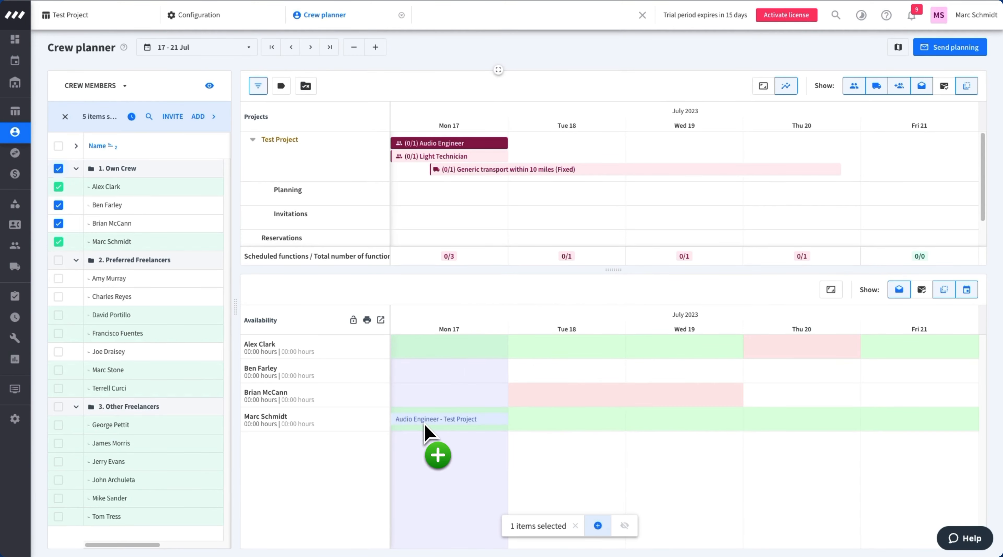
left_click(448, 424)
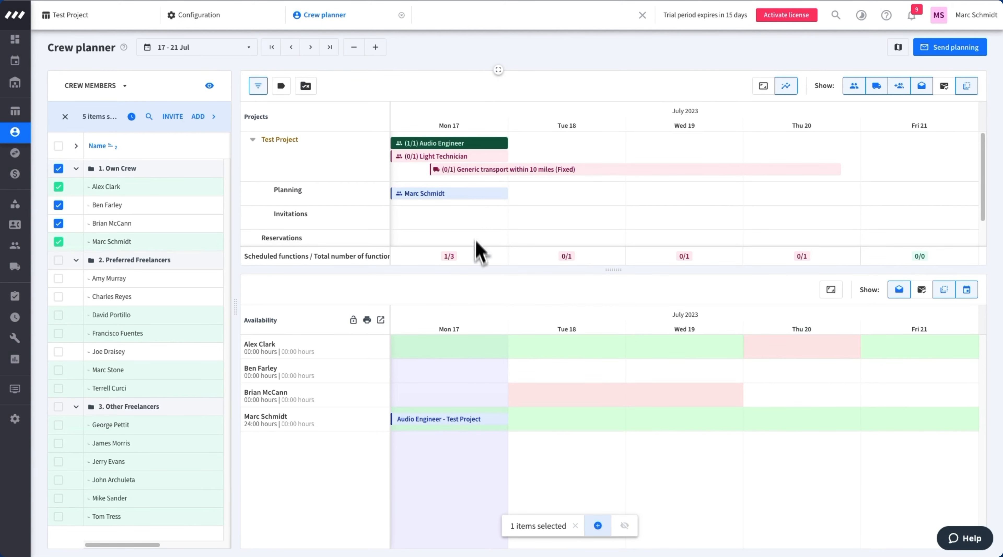
mouse_move(463, 200)
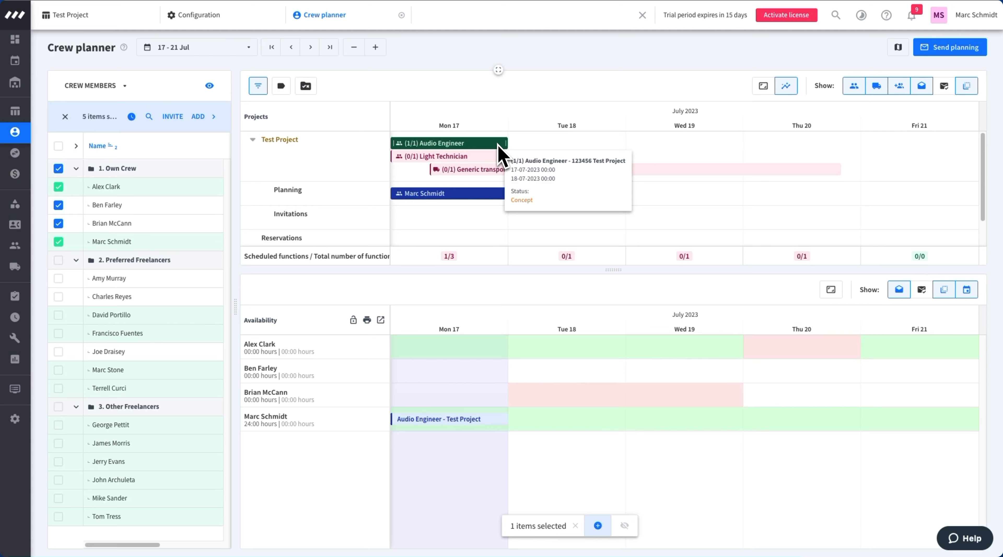
left_click(65, 116)
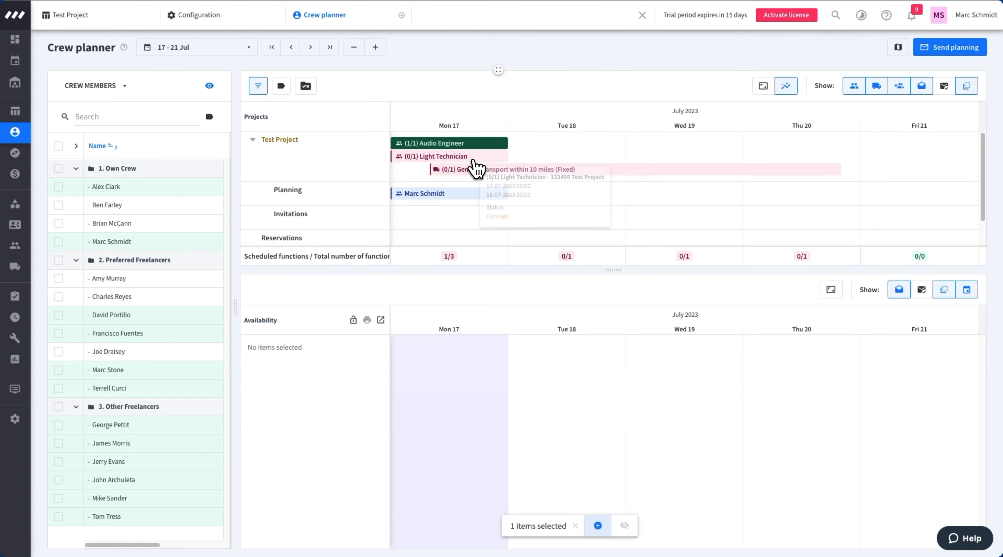
Select the Light Technician function and filter the crew members by the lighttechnician tag
left_click(478, 157)
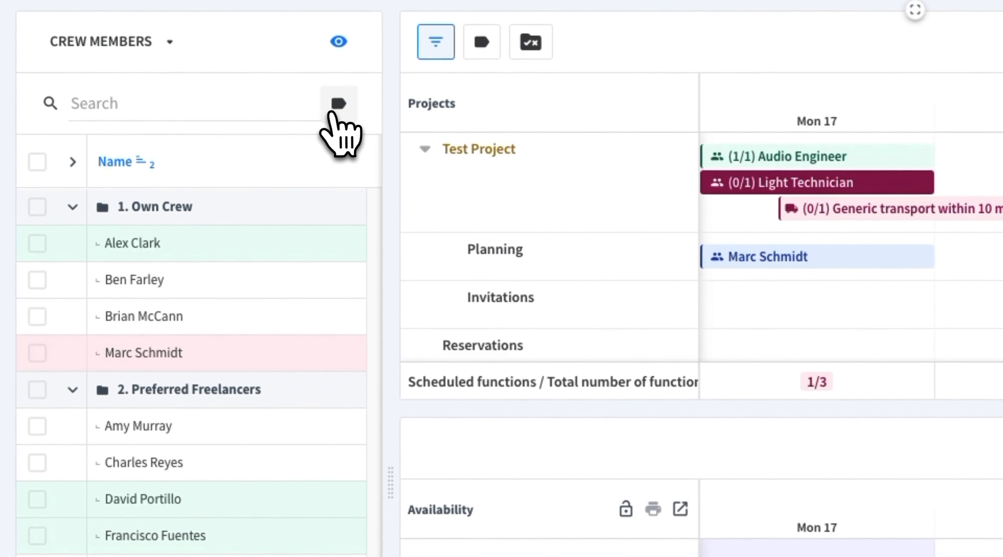
left_click(337, 110)
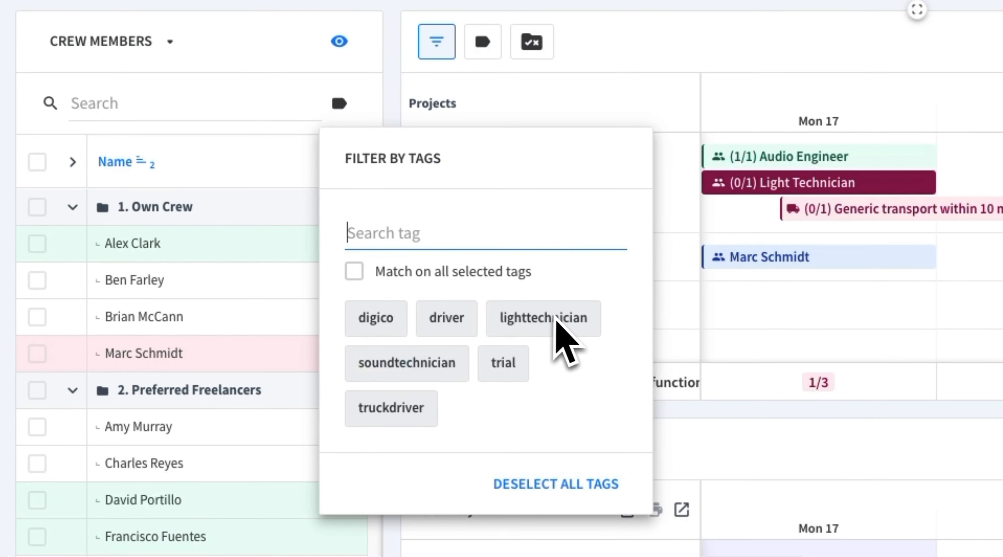
left_click(576, 327)
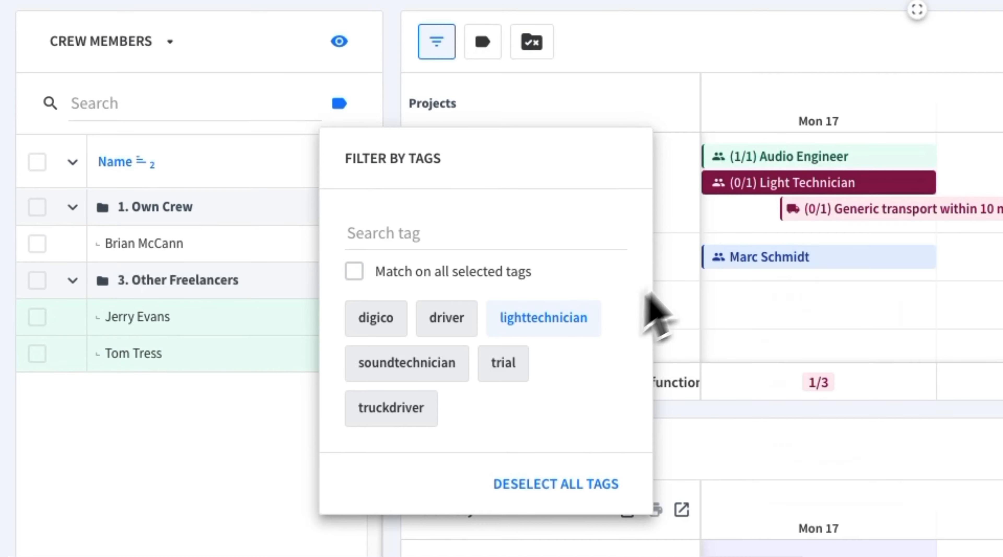
mouse_move(834, 192)
left_click(242, 466)
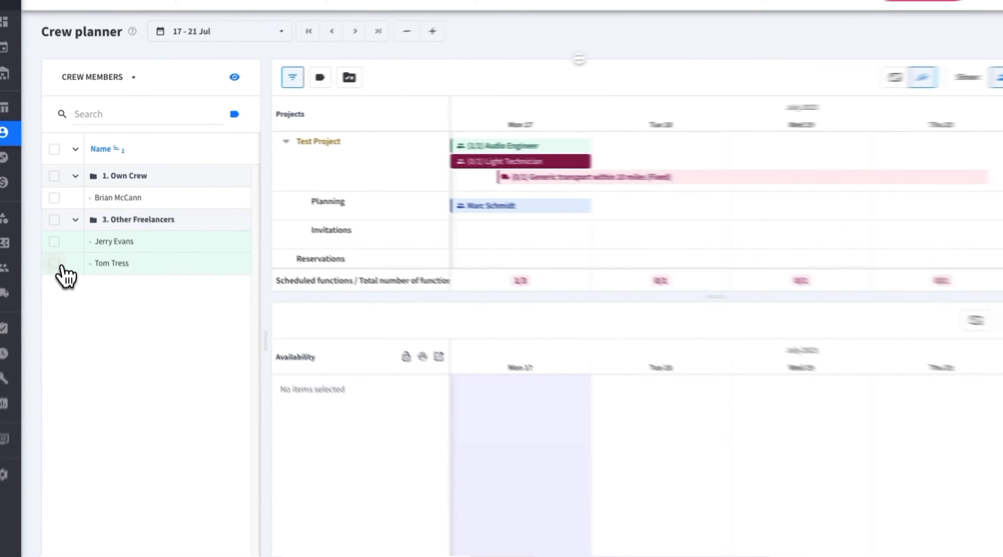
Display the availability of both filtered crew members in the Other Freelancers group
left_click(54, 242)
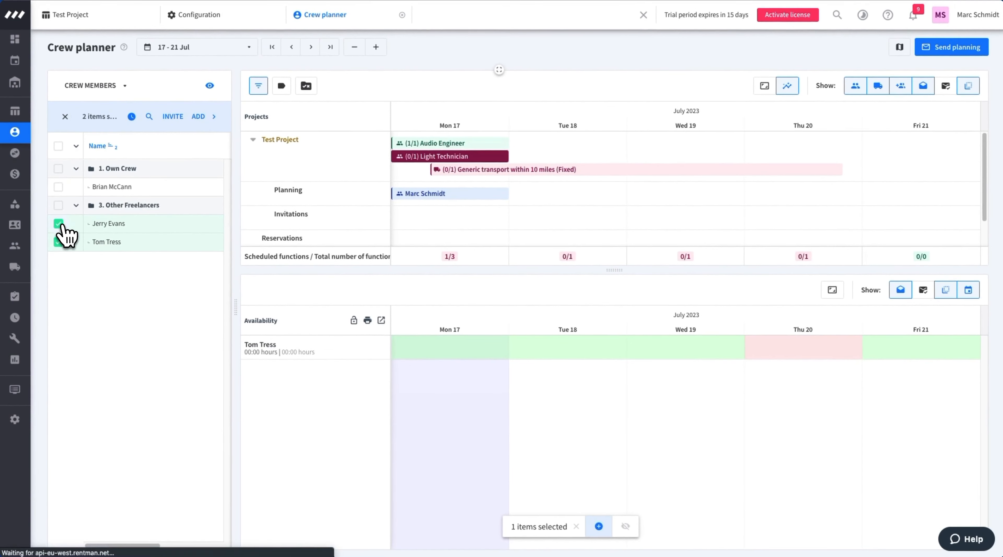
left_click(54, 263)
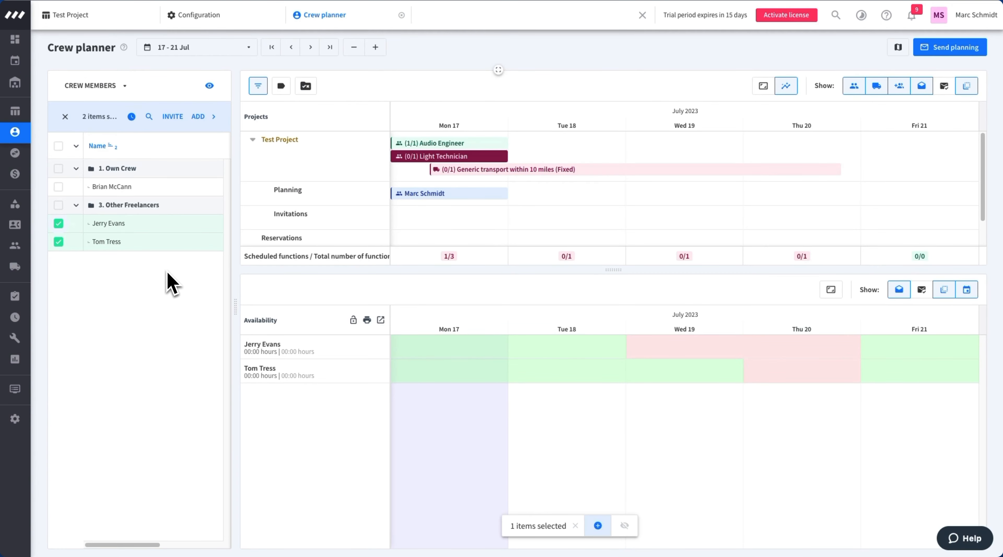
mouse_move(18, 67)
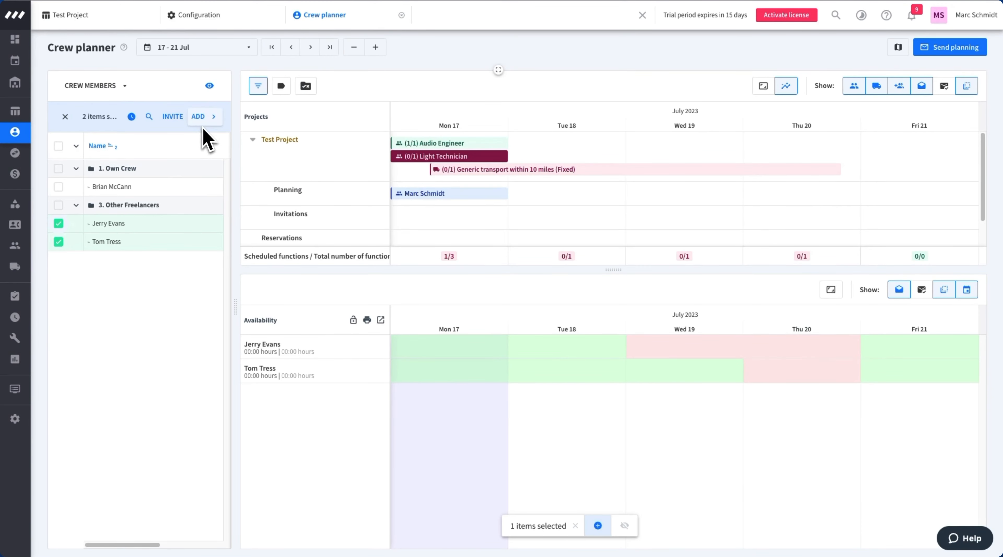
Invite the two selected freelancers to the Light Technician function, viewing the invitation type options along the way
left_click(176, 118)
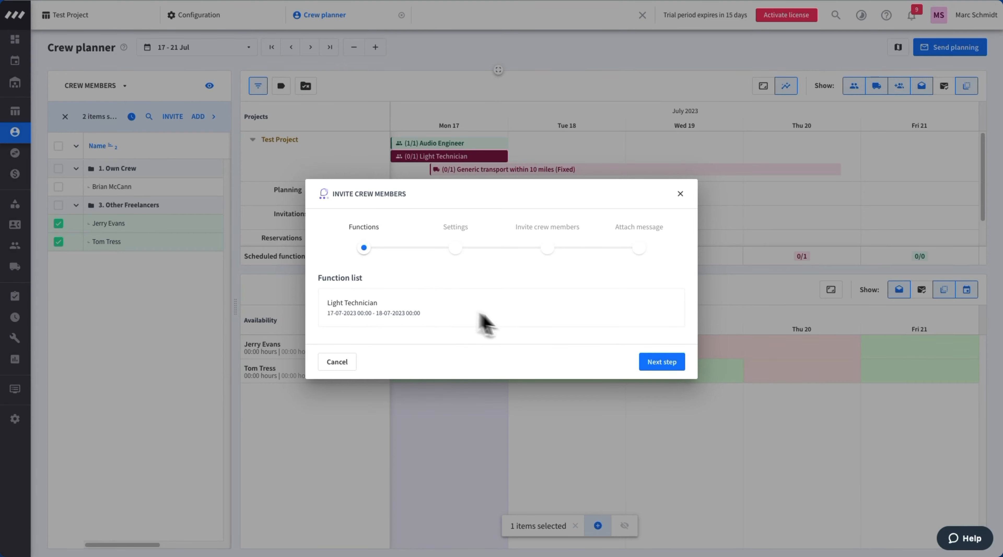
left_click(681, 369)
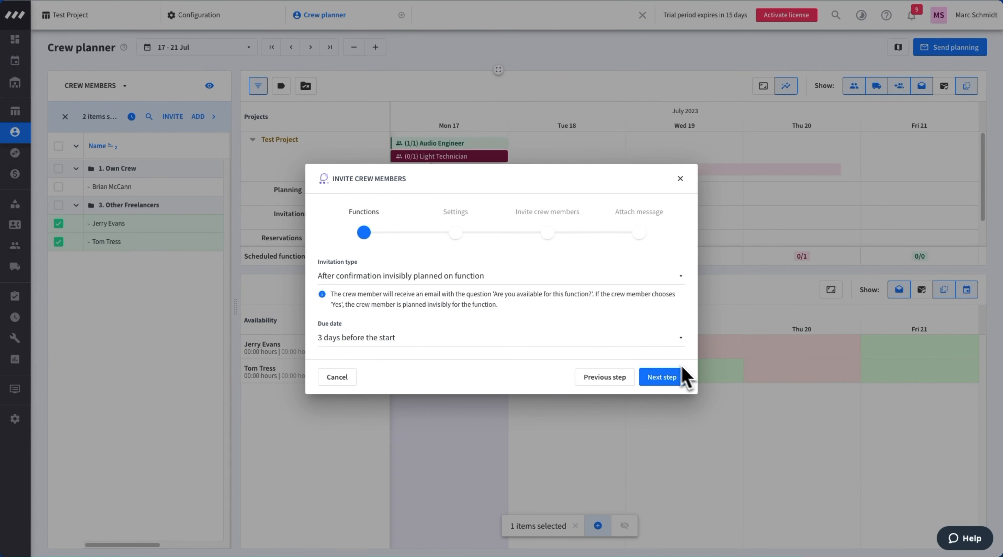
left_click(521, 284)
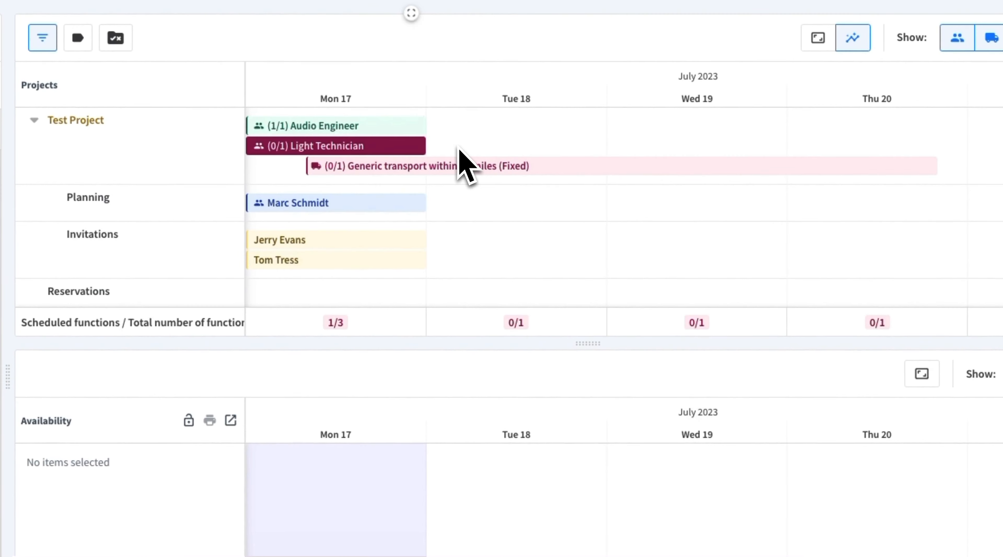
mouse_move(360, 254)
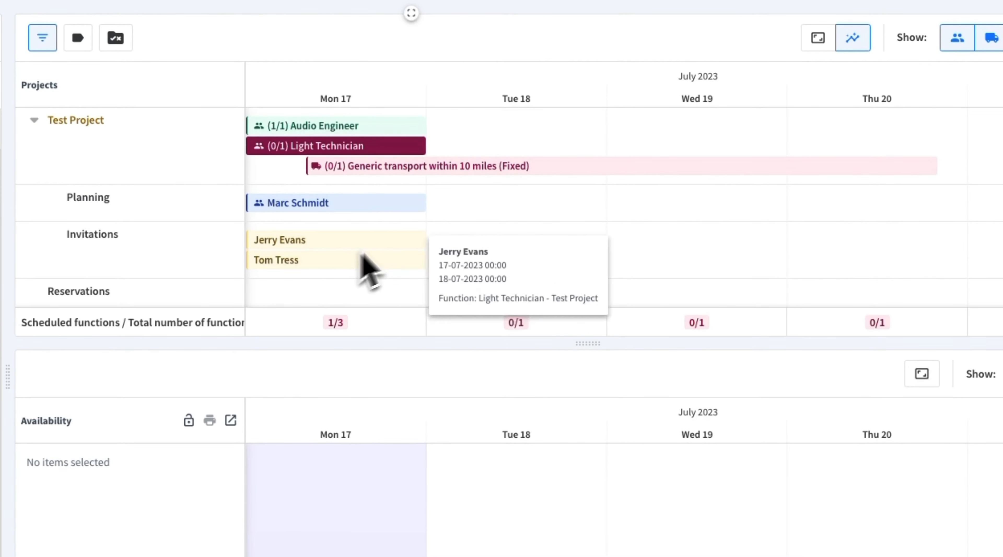
mouse_move(409, 150)
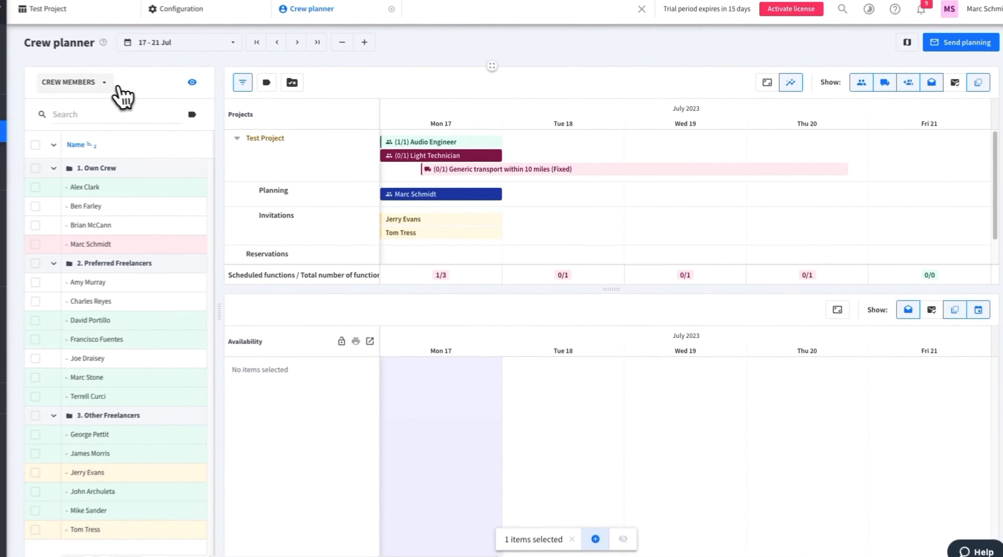
Show the availability of all vehicles, assign Truck 001 to the generic transport function within 10 miles, and clear the vehicle selection
left_click(102, 88)
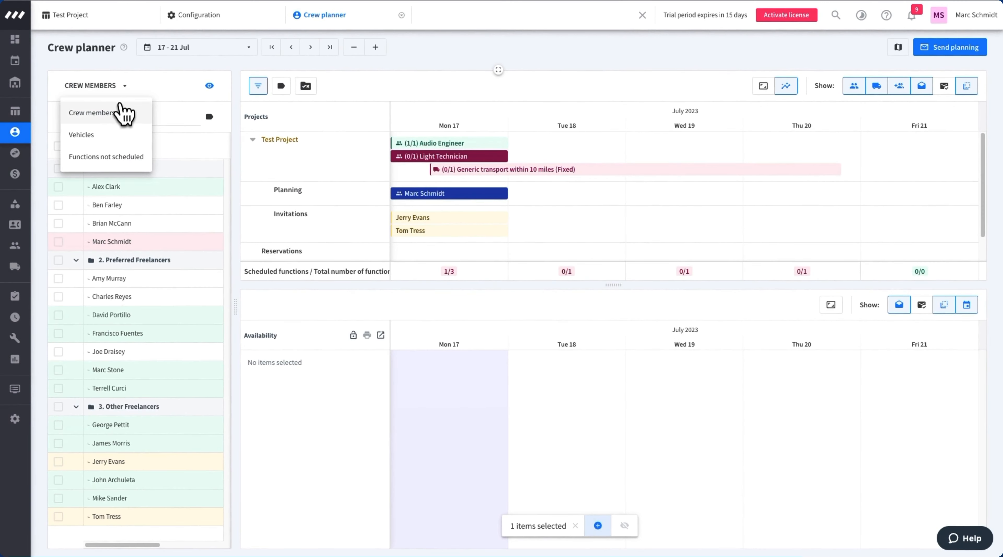
left_click(116, 133)
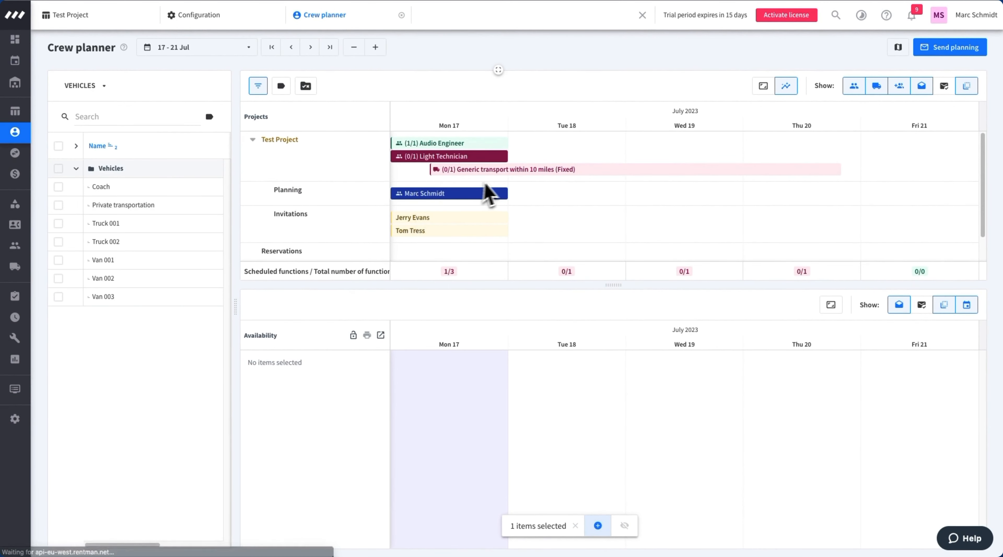
left_click(542, 172)
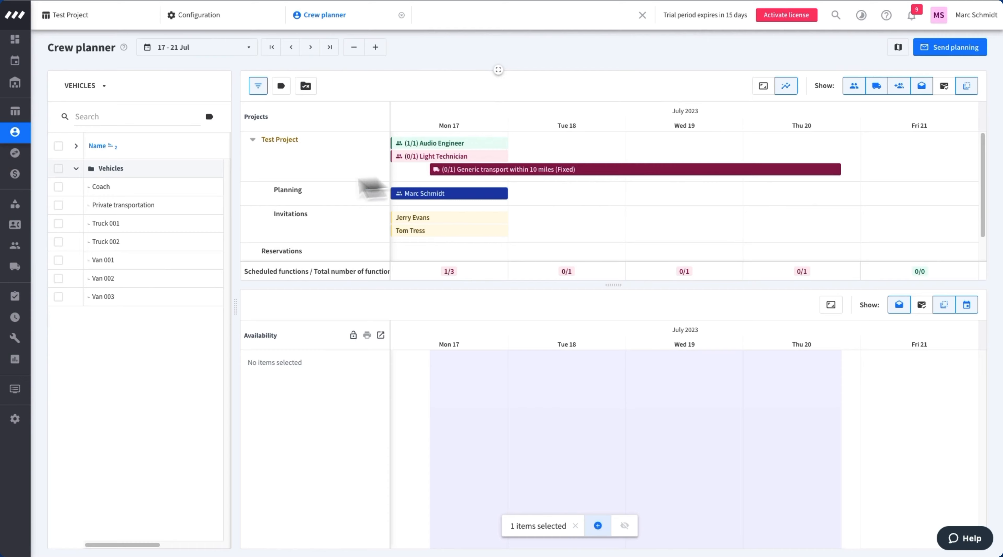
left_click(61, 170)
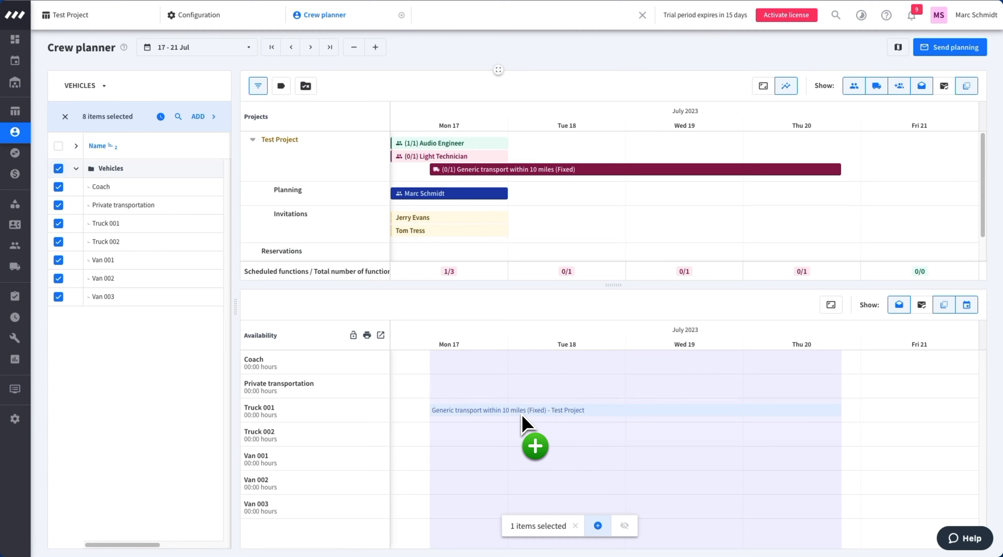
left_click(521, 414)
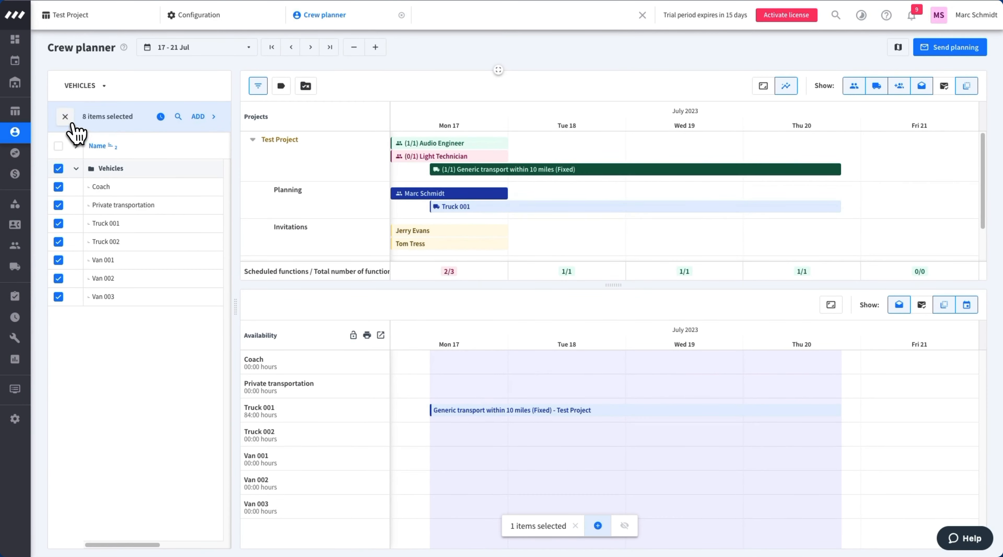
left_click(65, 116)
mouse_move(543, 178)
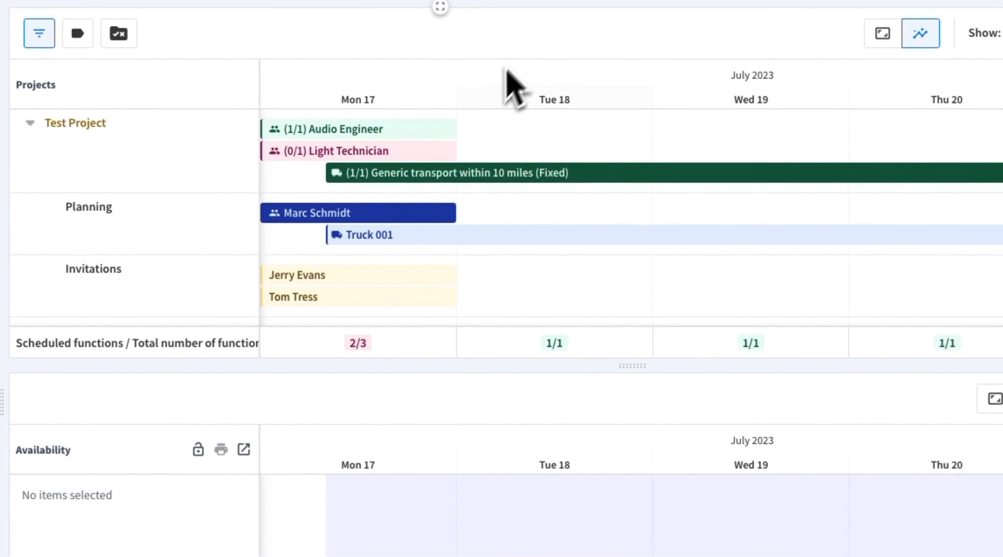
Select the Audio Engineer function of Test Project and examine its status alongside the other functions
left_click(404, 131)
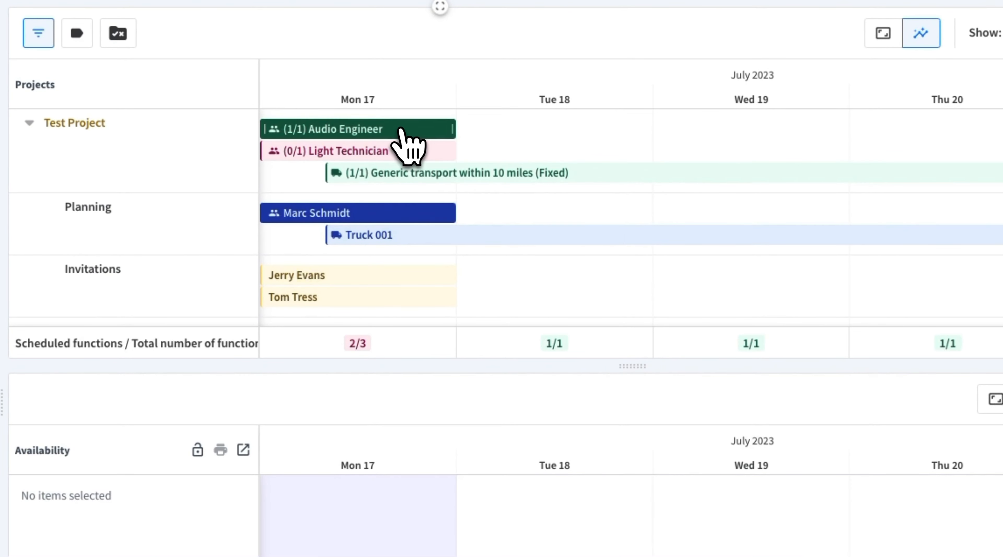
mouse_move(404, 158)
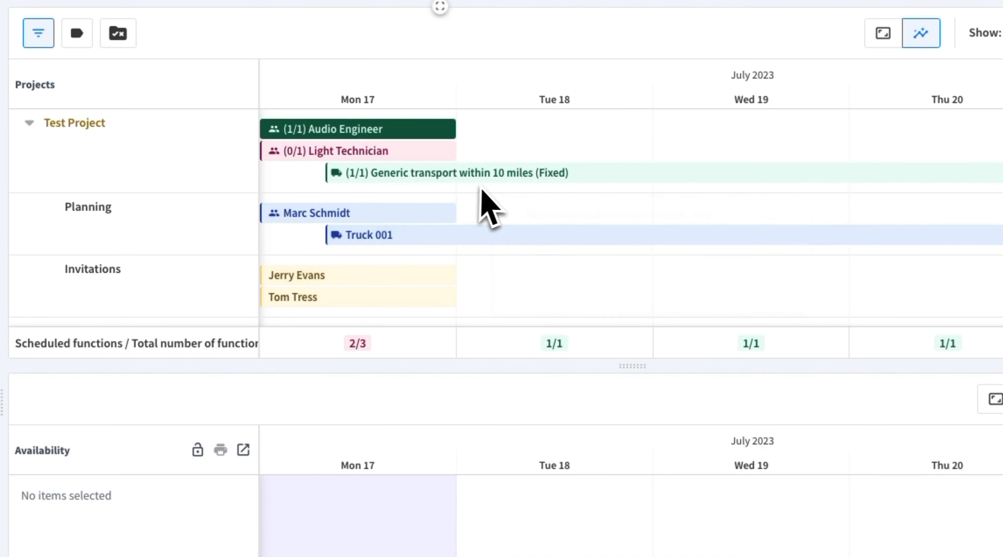
mouse_move(495, 189)
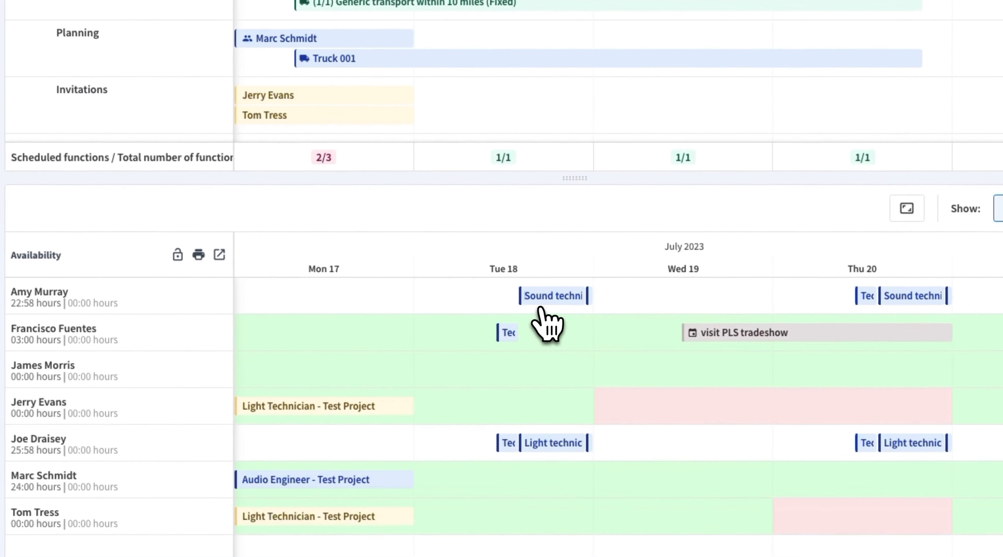
Reassign the Tue 18 Sound technician shift from the first to the third crew member in the availability timeline
mouse_move(543, 308)
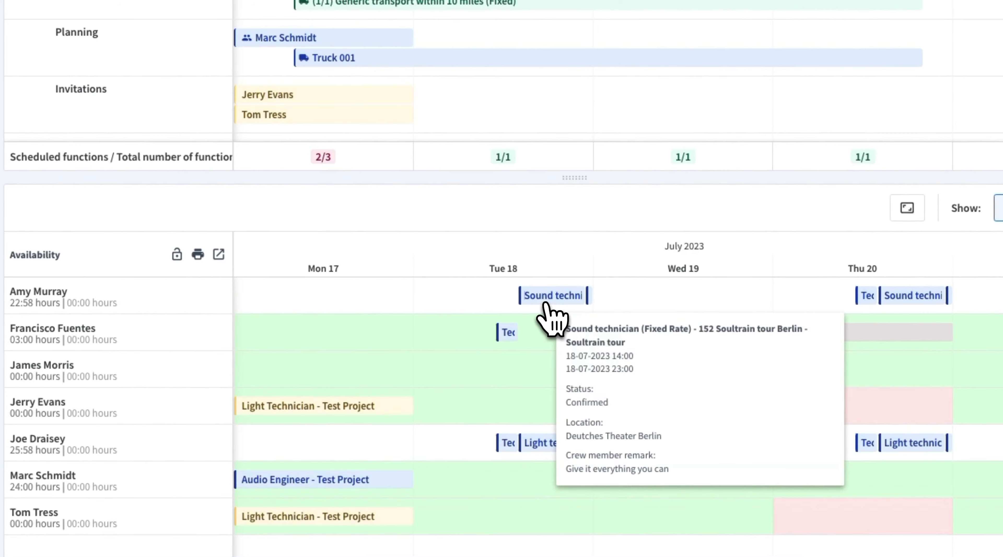
left_click_drag(545, 303, 552, 375)
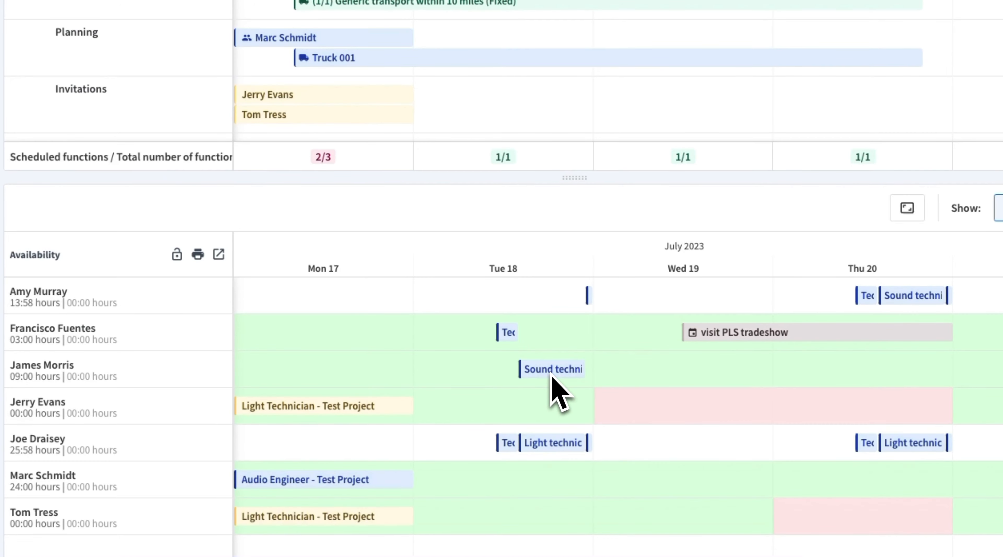
mouse_move(562, 377)
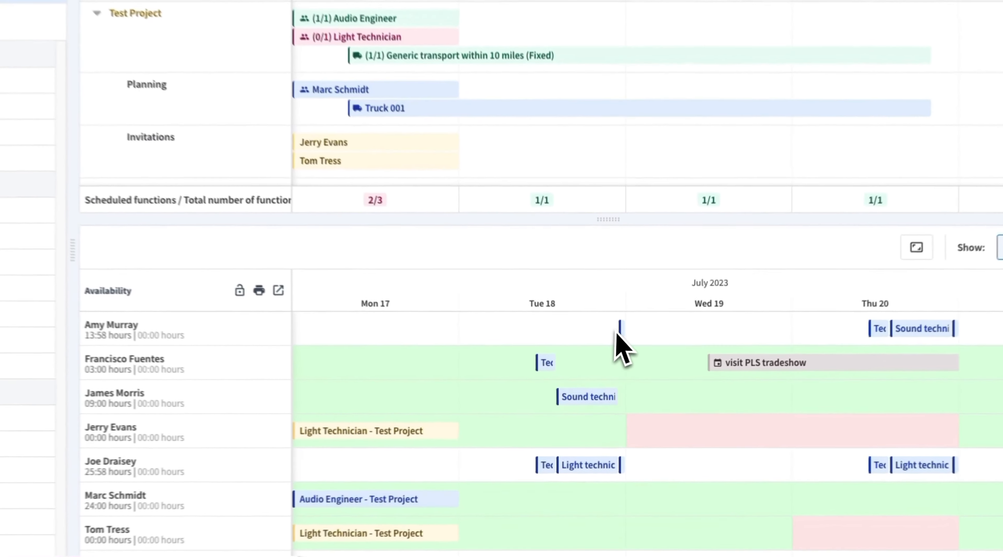
Mark the first listed crew member as unavailable on 18/07/2023 from 00:00 until 22:30 with the remark "She is off on that day"
left_click_drag(614, 332, 452, 324)
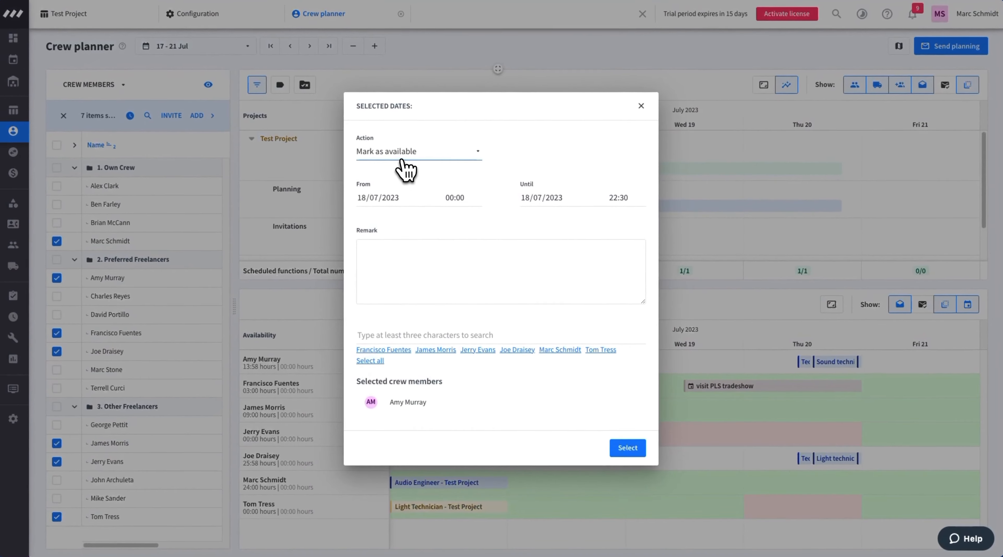
left_click(403, 157)
left_click(409, 198)
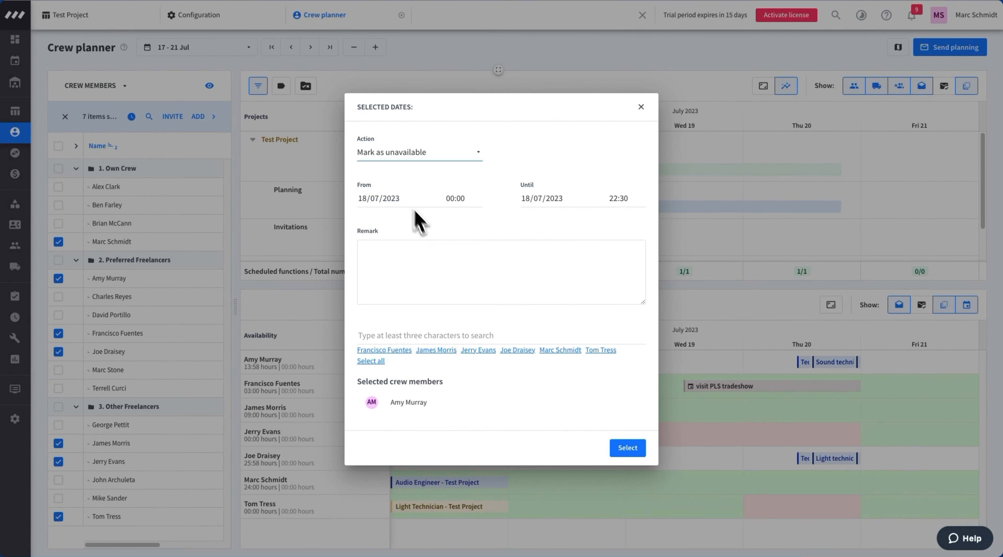
left_click(450, 263)
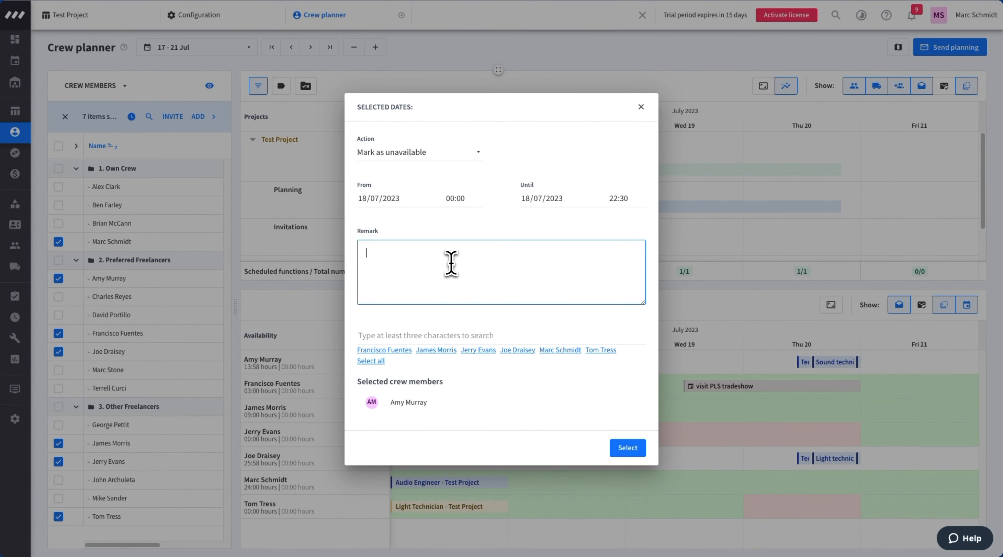
type("She is off on that day")
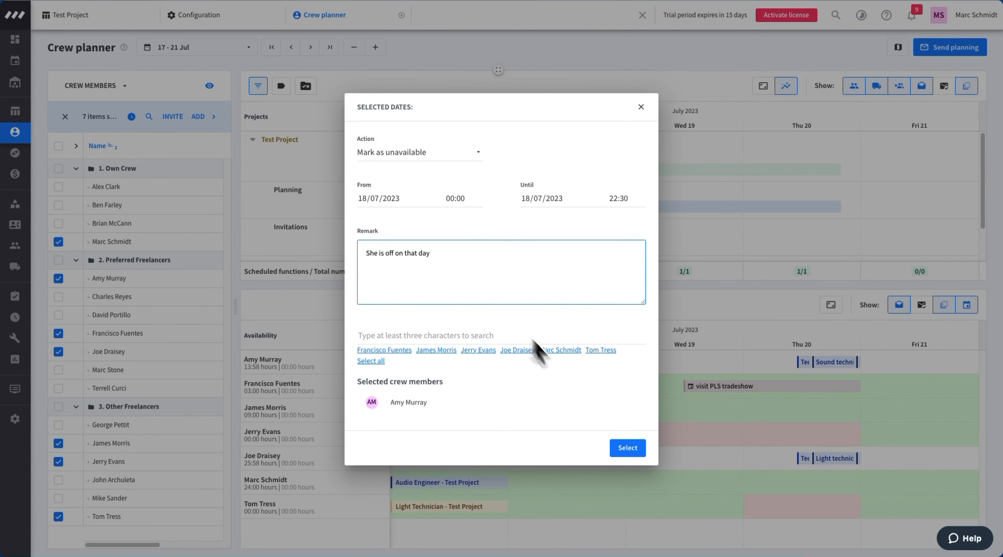
left_click(632, 448)
mouse_move(586, 371)
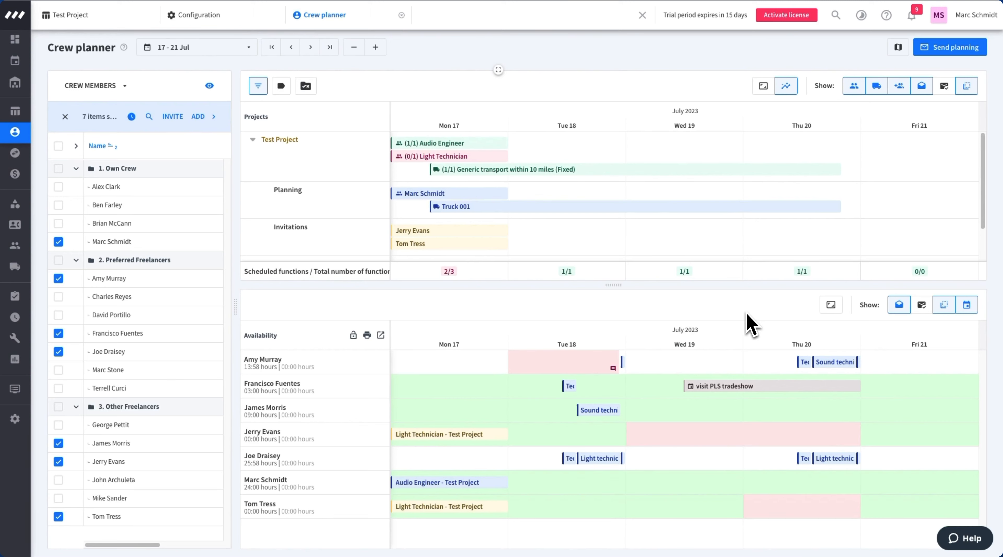
Open the form for sending the crew planning for 17/07/2023 to 21/07/2023 and include the Soultrain tour project
left_click(945, 54)
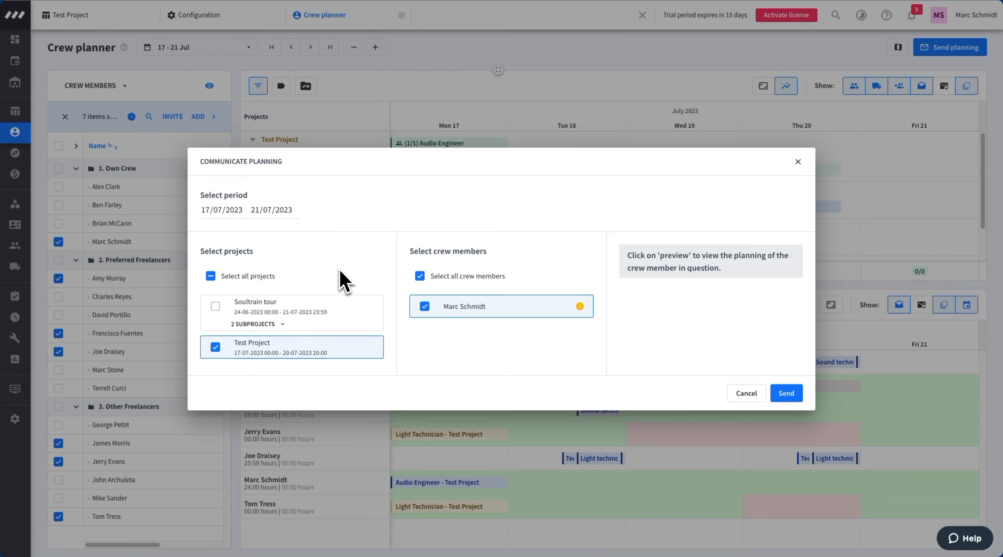
left_click(216, 308)
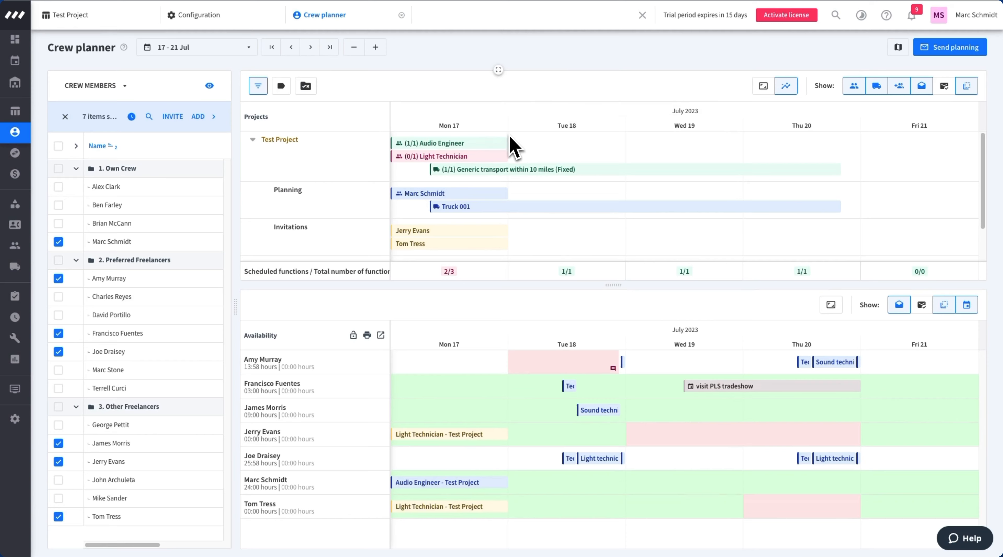
mouse_move(501, 148)
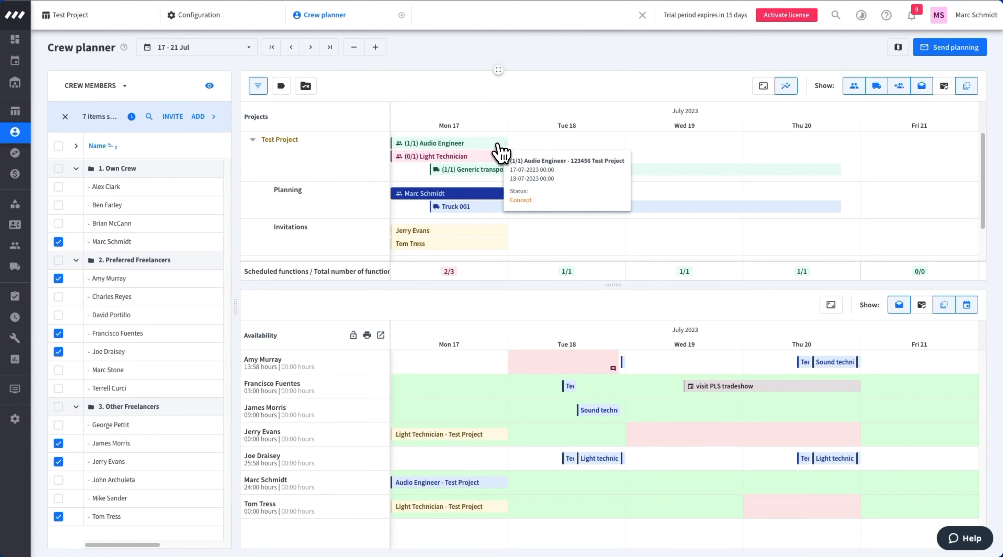
left_click_drag(501, 150, 628, 158)
mouse_move(525, 155)
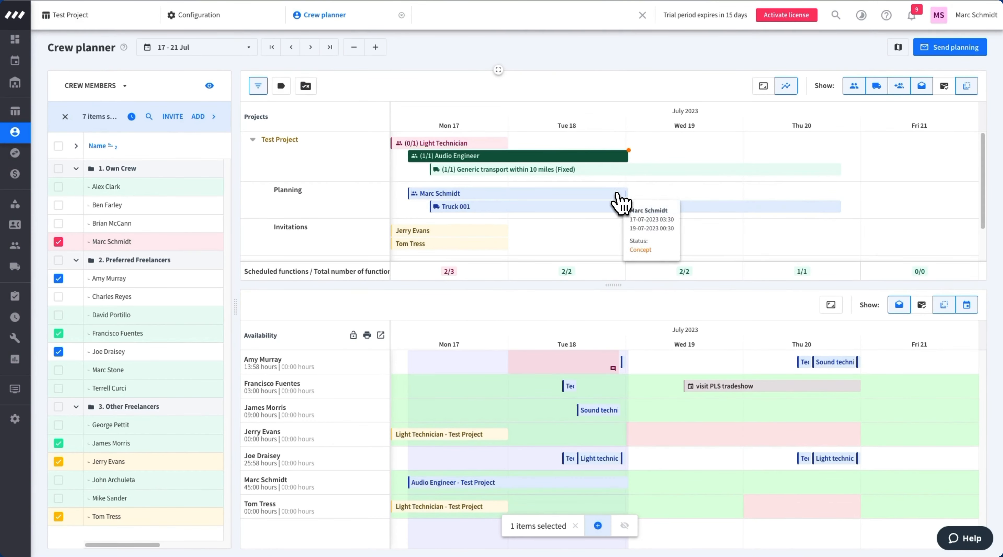
Edit the scheduled crew member's Audio Engineer planning on Test Project and set the cost rate to the Audio Engineer function rate
right_click(580, 195)
left_click(605, 244)
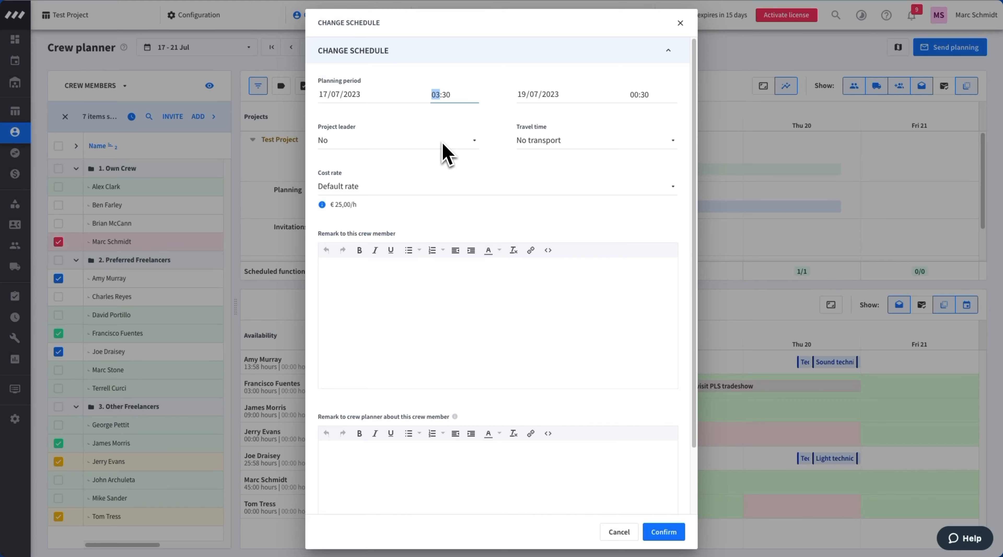
left_click(433, 186)
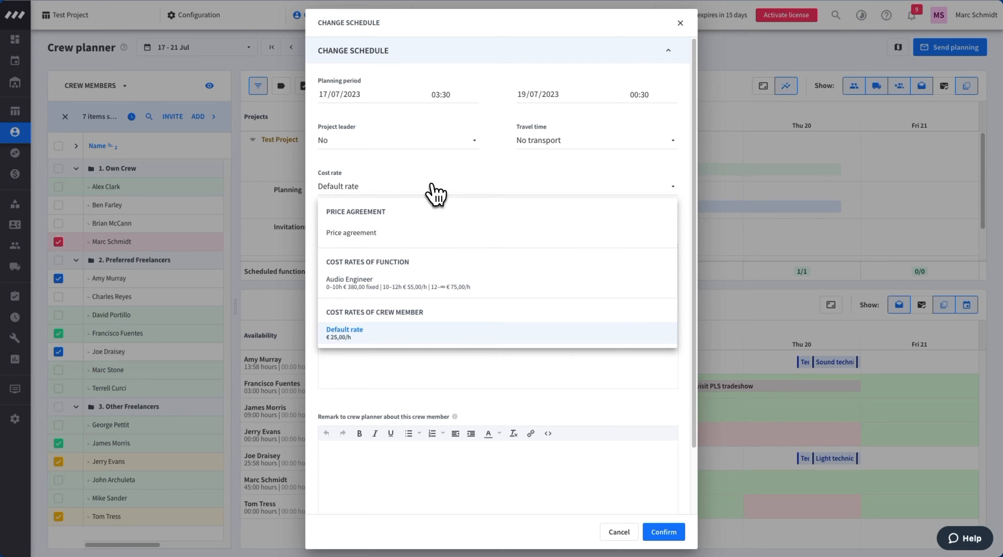
left_click(477, 282)
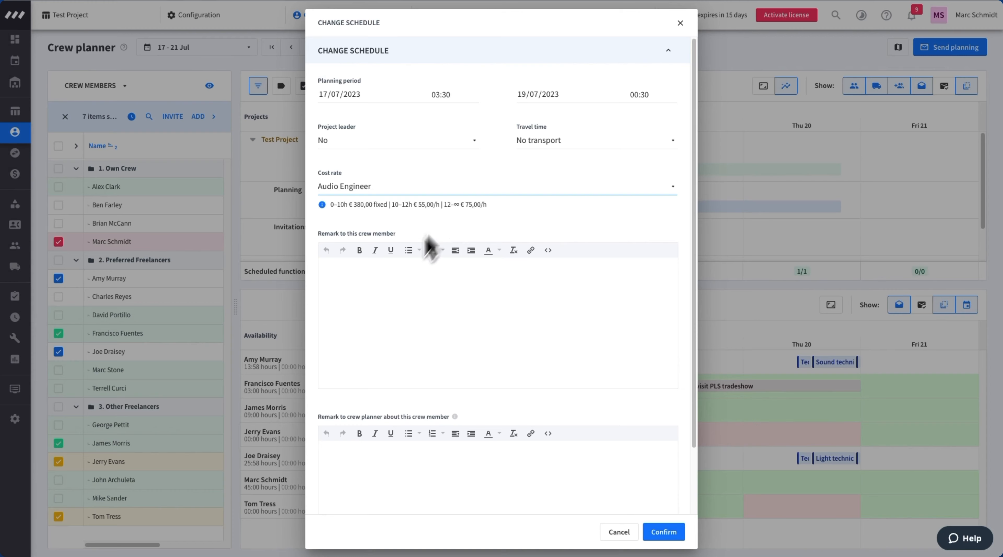
left_click(376, 320)
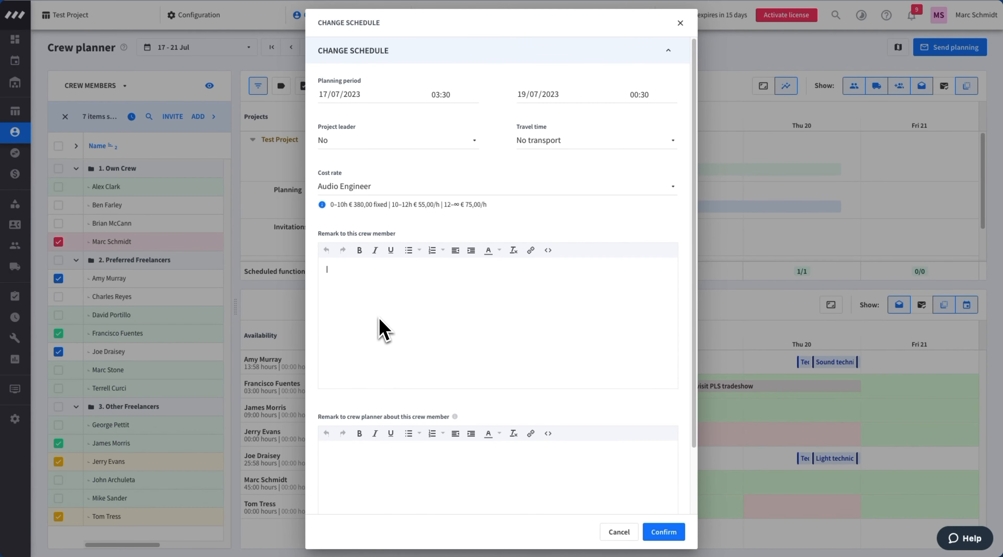
scroll(390, 343, "down", 2)
left_click(418, 427)
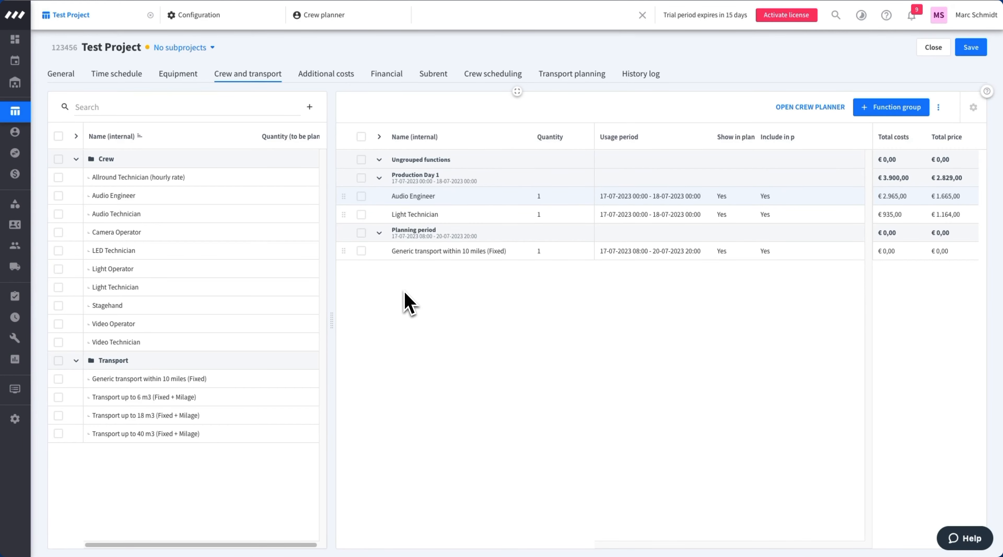
Set the project's total excluding VAT to 5500 in the financial overview and lock that price
left_click(337, 76)
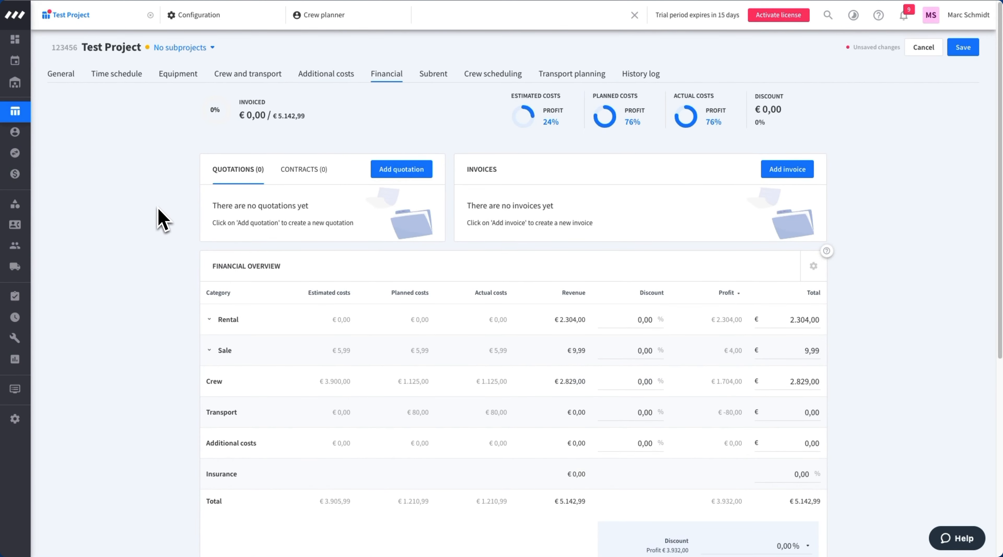
scroll(163, 221, "down", 1)
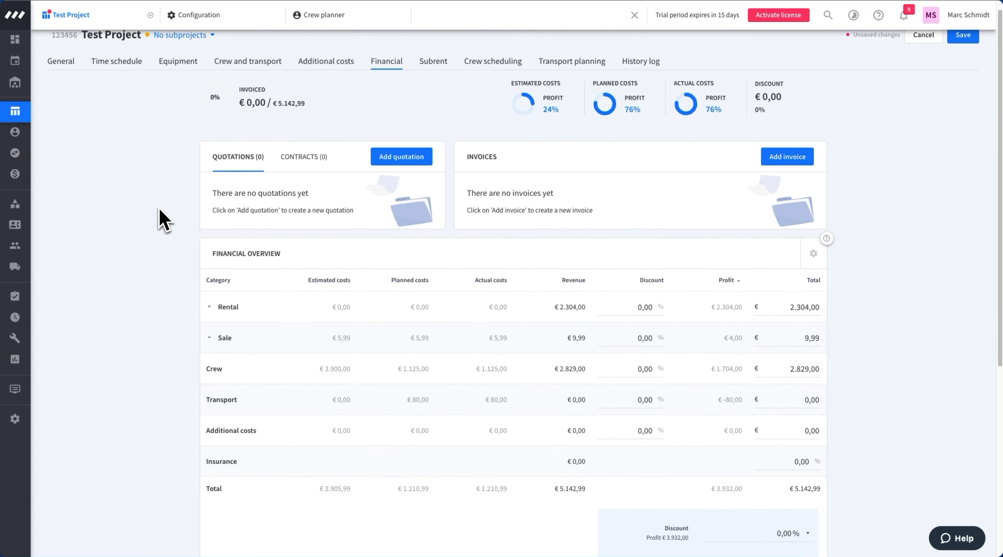
scroll(162, 211, "down", 1)
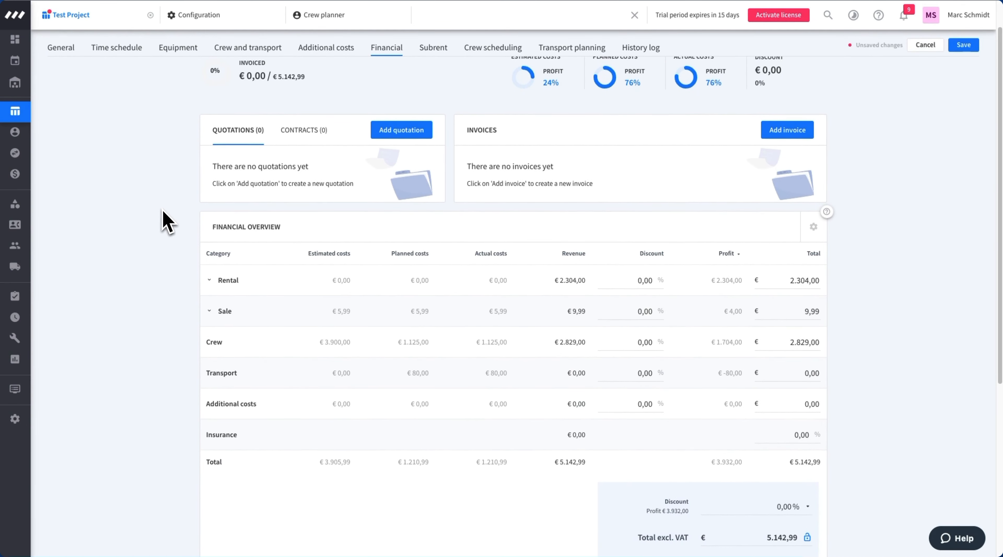
scroll(167, 225, "down", 3)
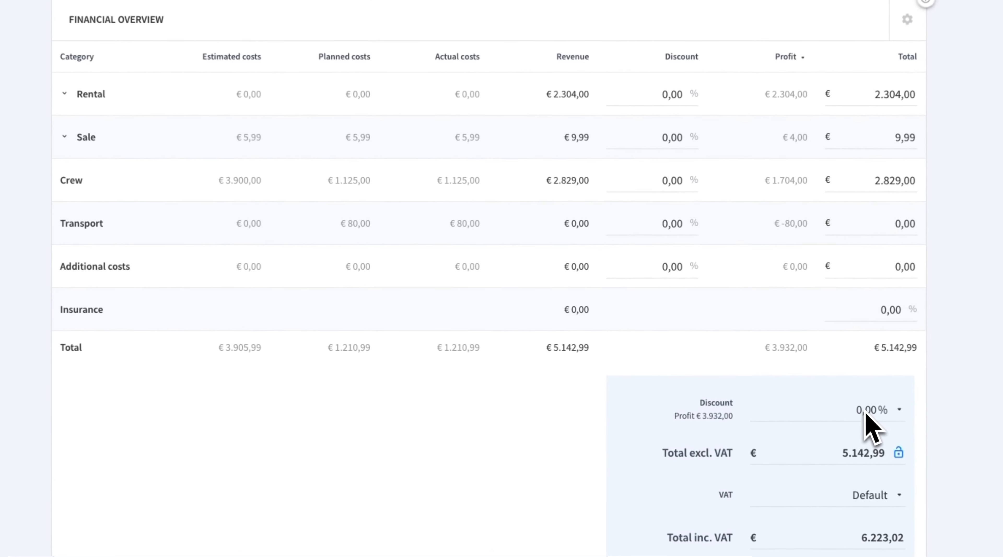
left_click_drag(828, 456, 906, 462)
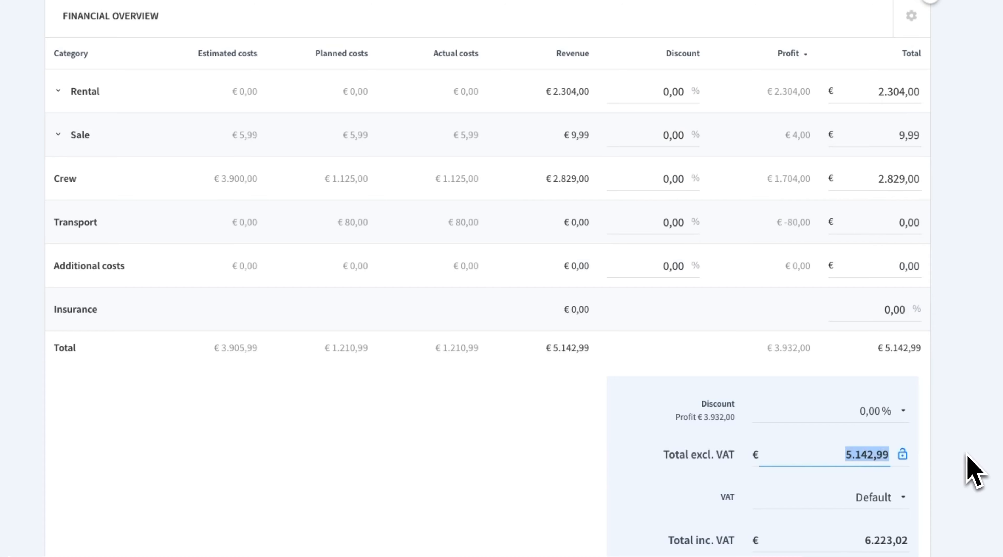
type("5500")
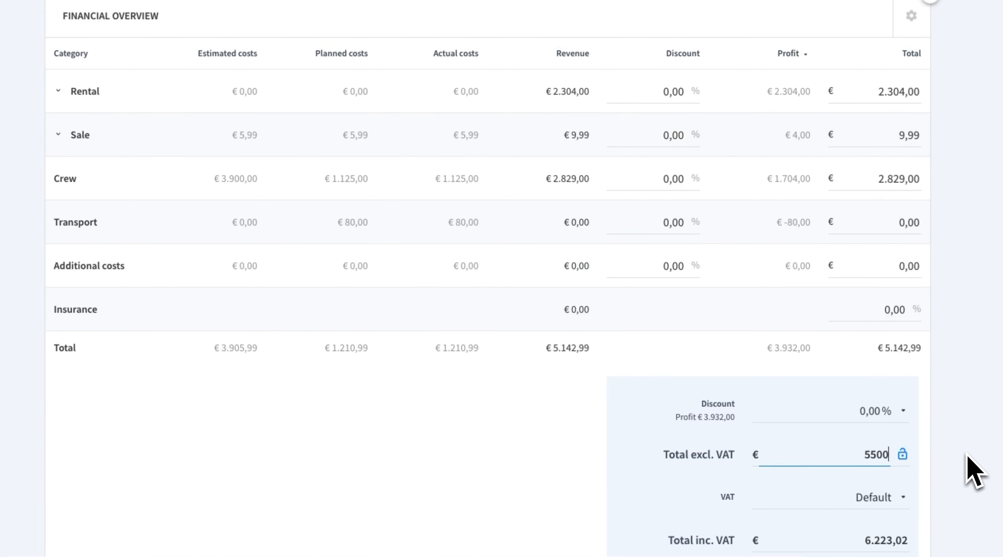
key("Return")
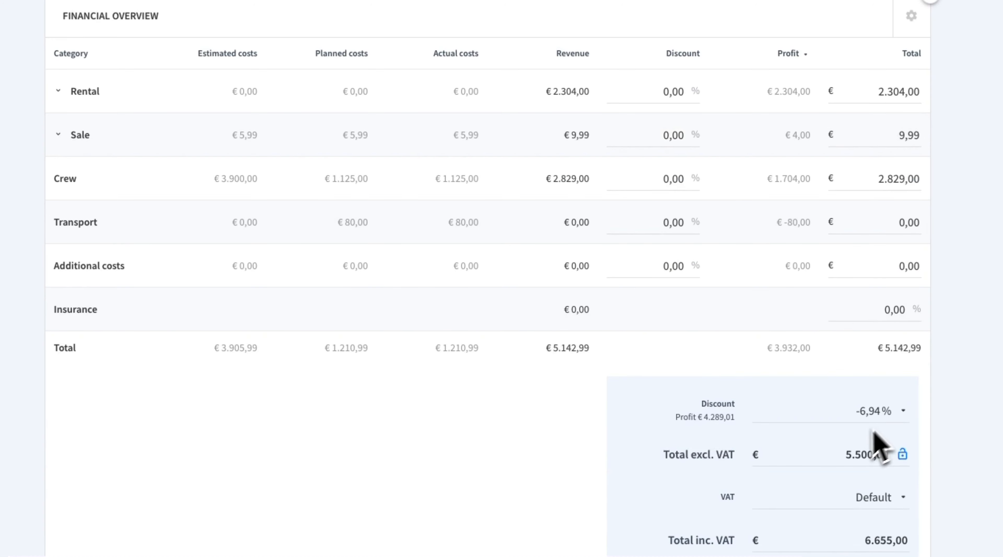
left_click(904, 454)
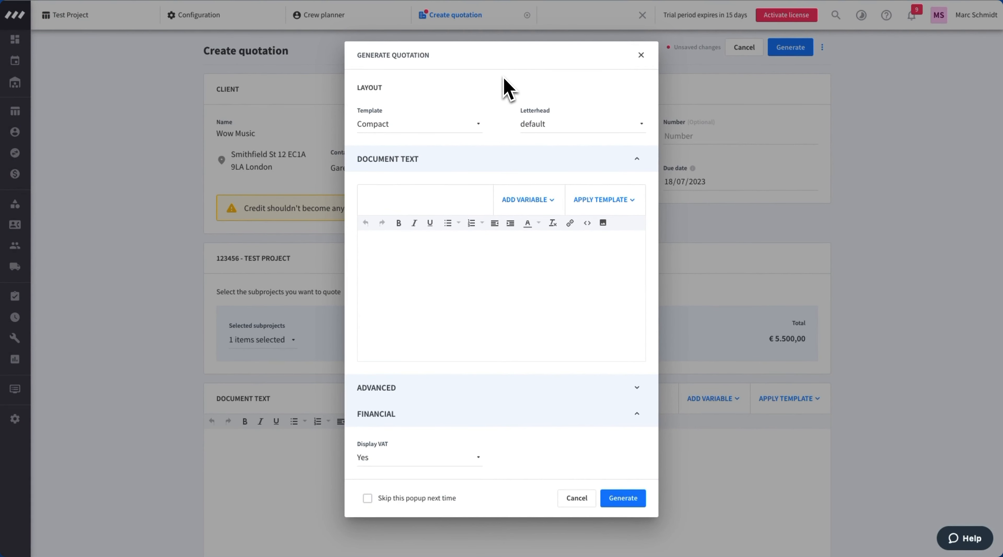
Choose the Extended template for the quotation and expand its advanced settings for review
left_click(470, 128)
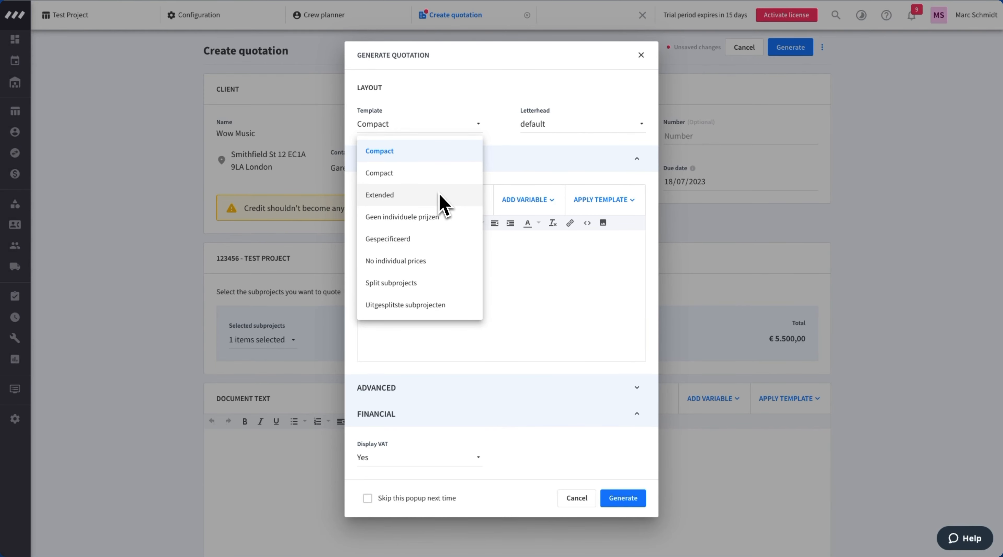
left_click(429, 198)
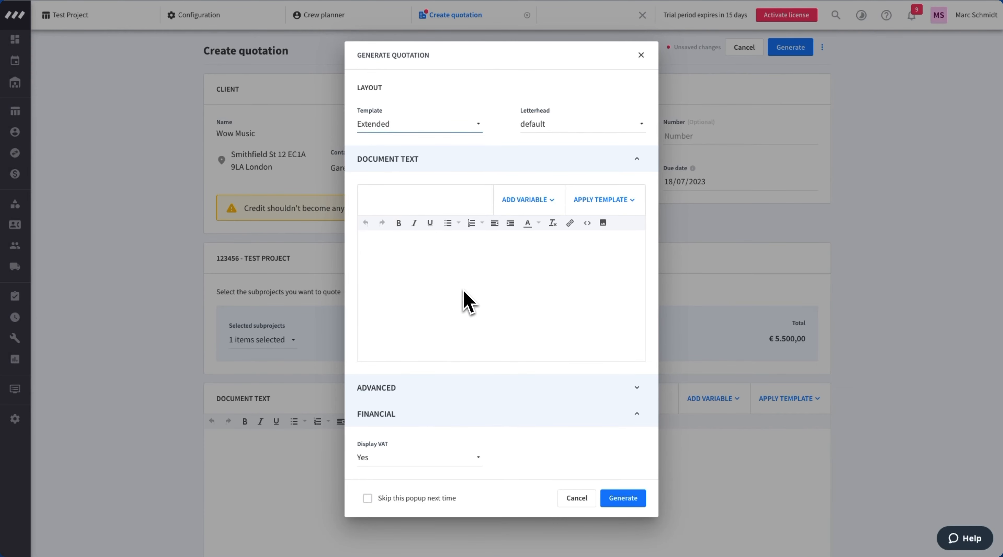
left_click(443, 388)
scroll(441, 383, "down", 1)
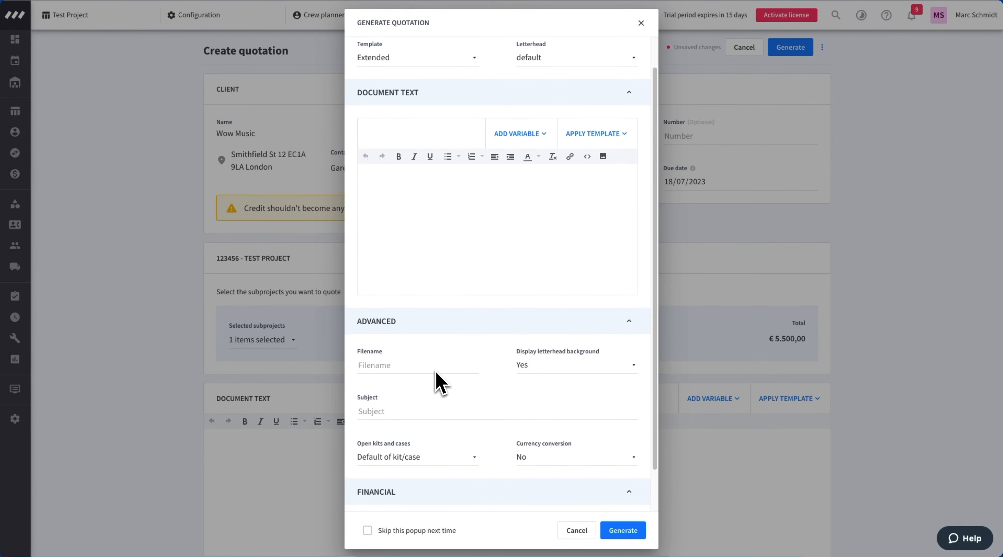
scroll(436, 373, "down", 1)
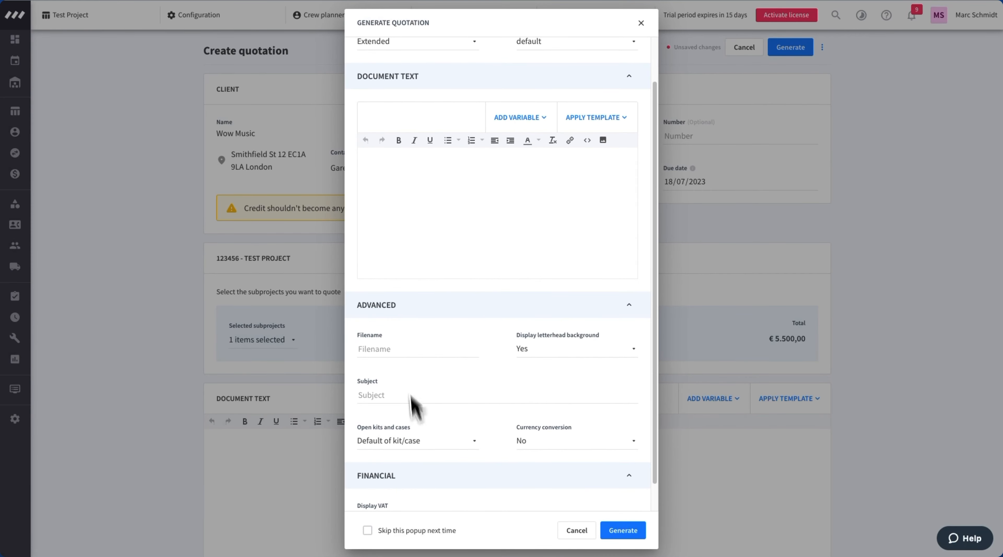
scroll(493, 343, "up", 2)
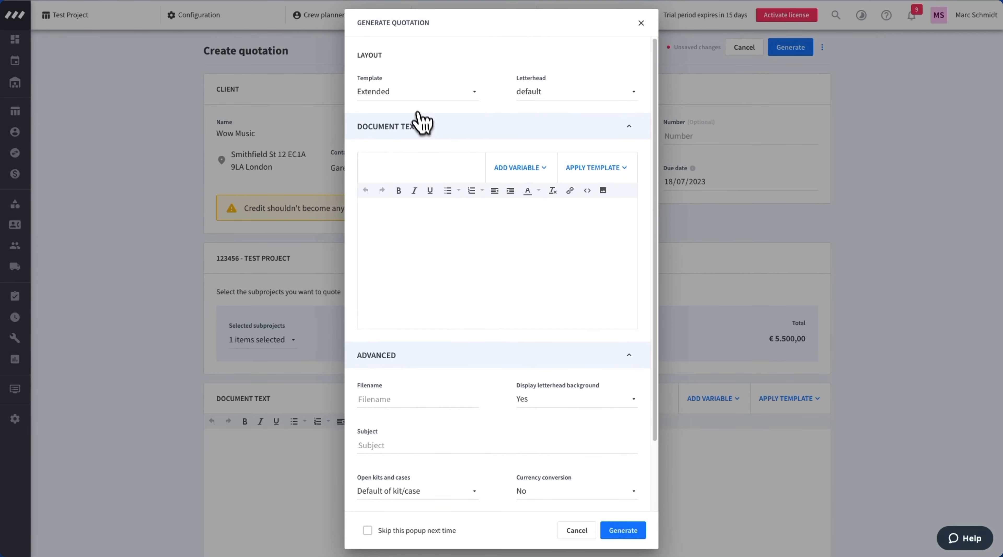
Generate the quotation with the Extended template and the default letterhead
left_click(416, 95)
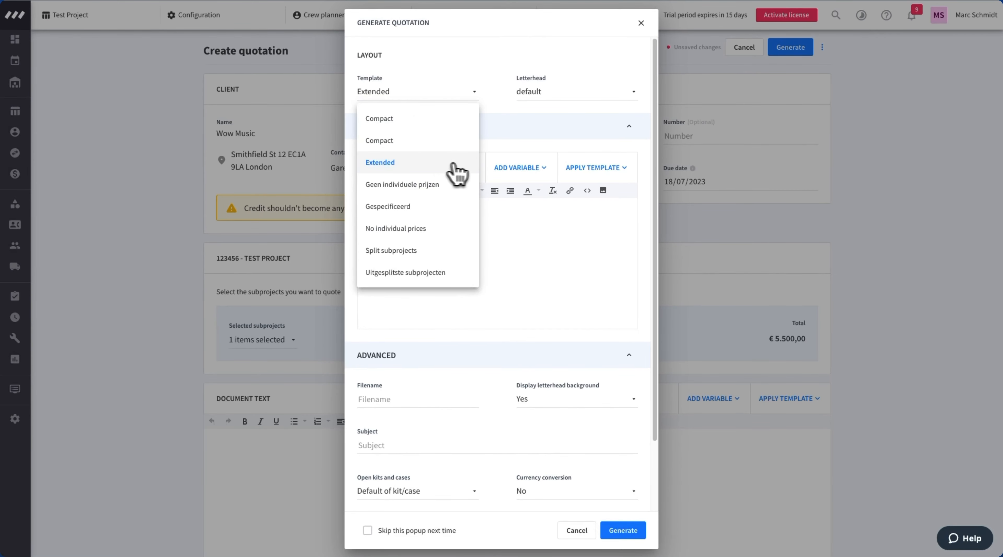
left_click(426, 165)
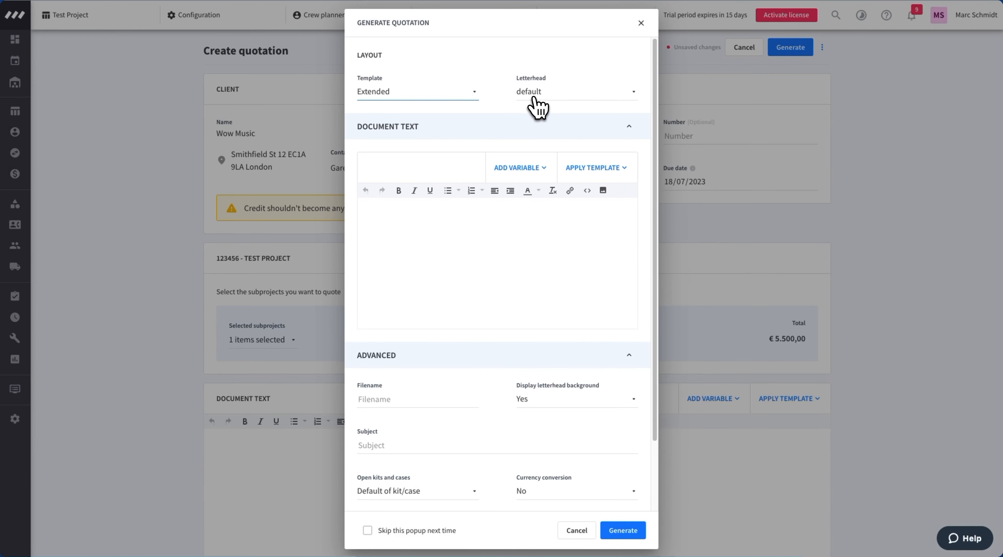
left_click(533, 97)
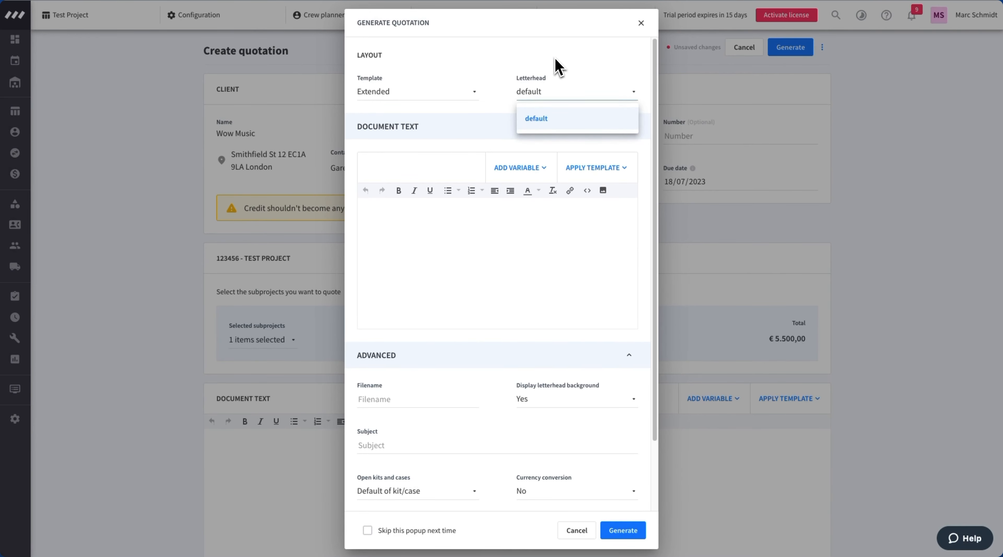
left_click(559, 67)
scroll(488, 224, "down", 3)
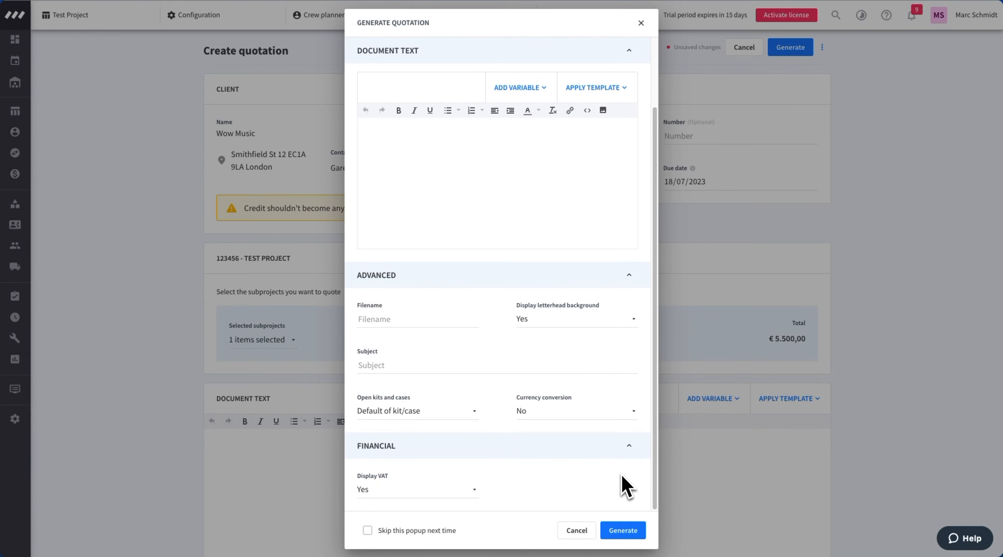
left_click(623, 530)
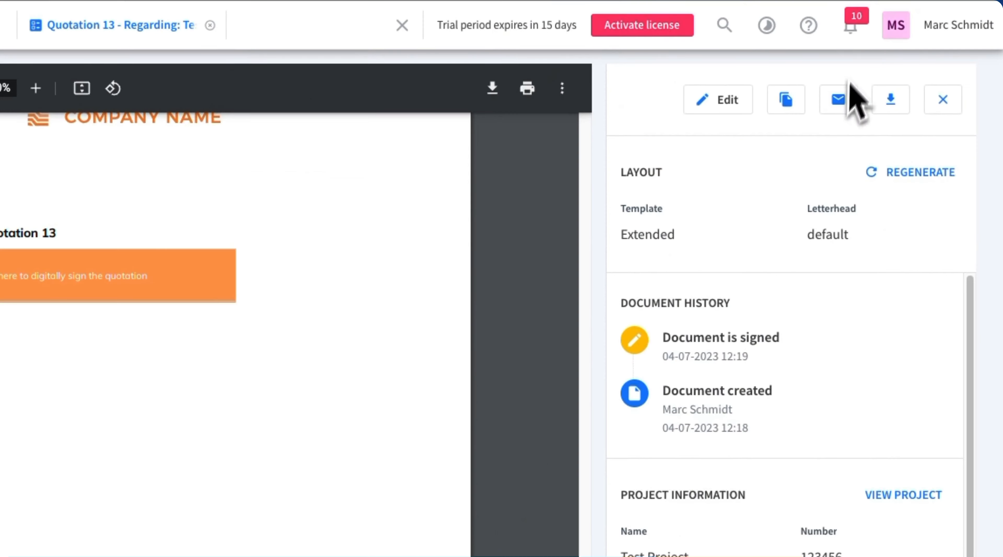
Review the newest notifications, then close the list
left_click(851, 26)
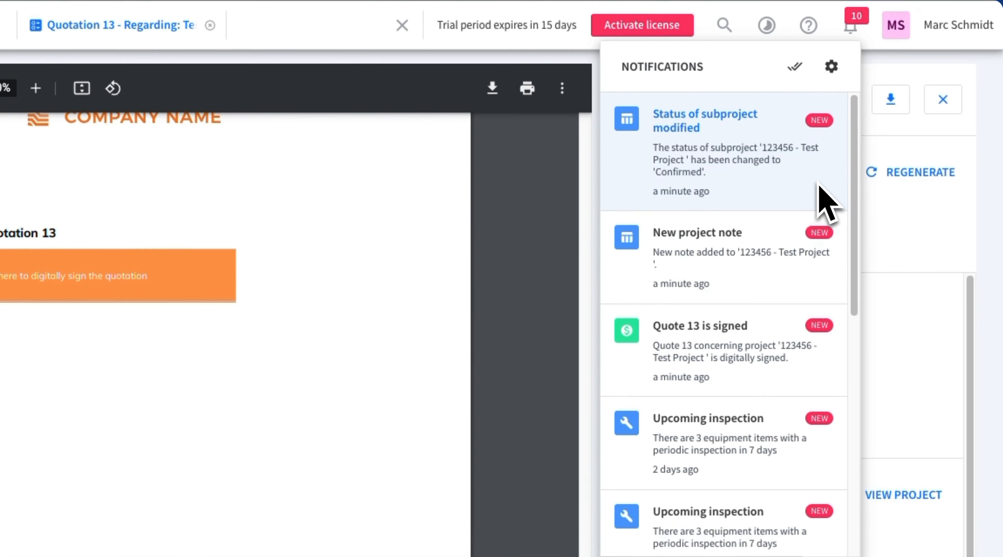
left_click(897, 260)
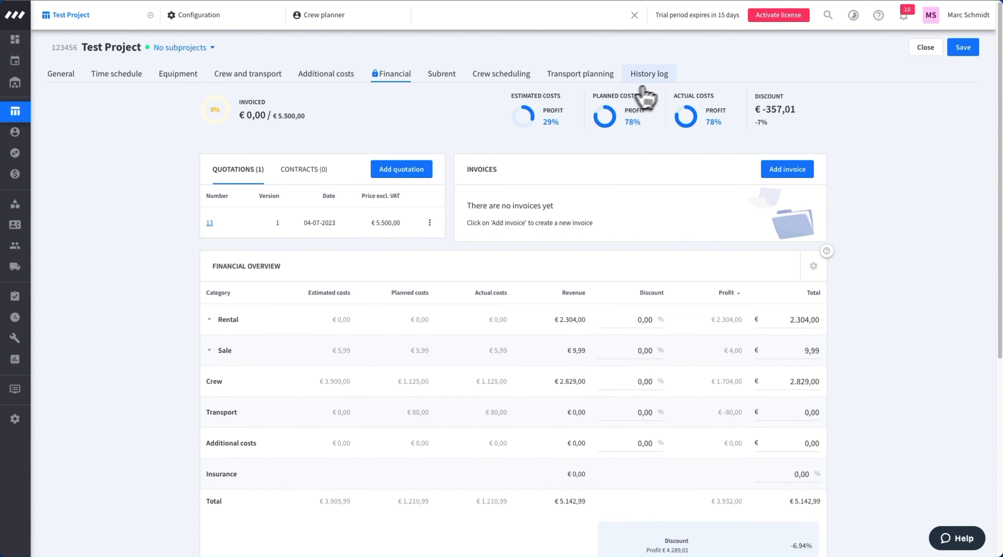
left_click(659, 78)
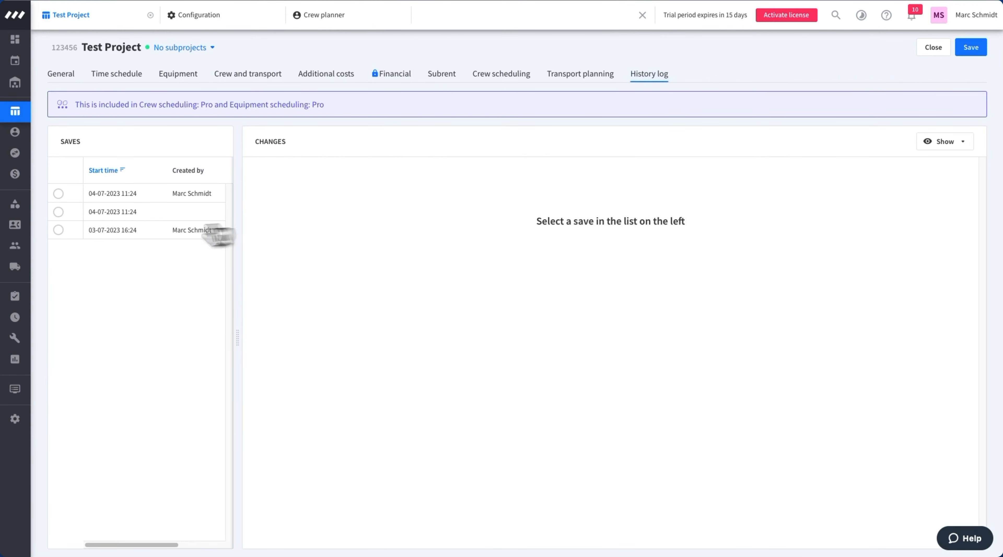
left_click(58, 193)
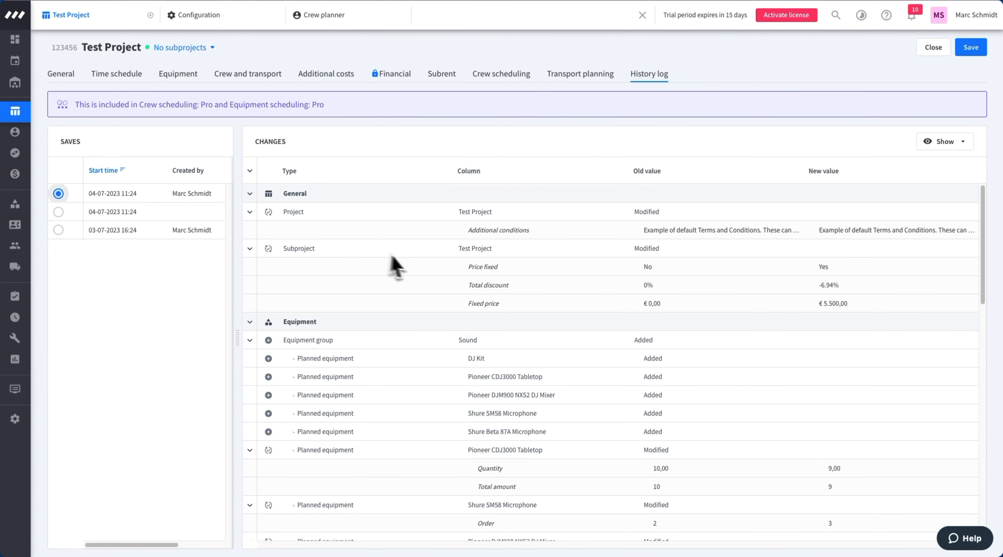
scroll(406, 268, "down", 5)
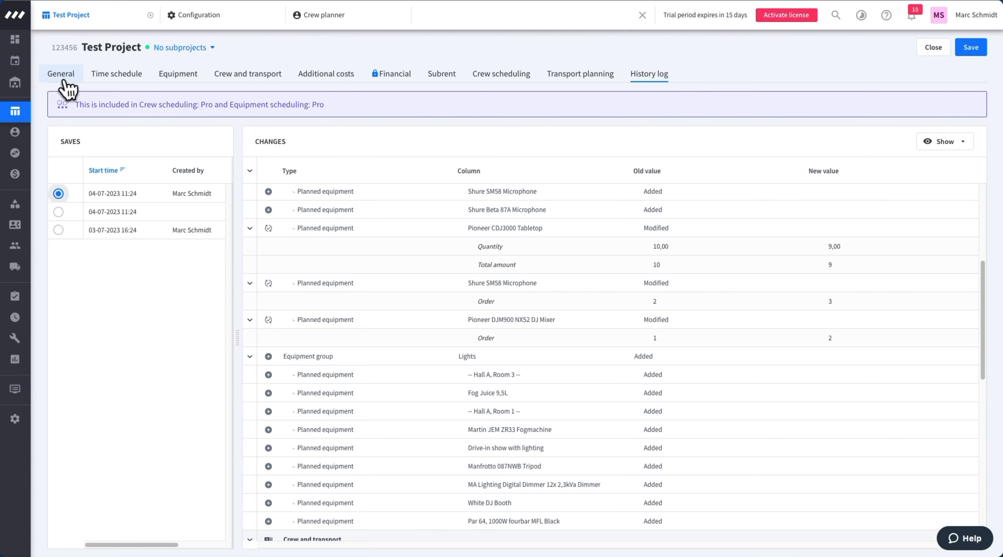
Check the available status options in the project's general details, leaving the status at Confirmed
left_click(72, 76)
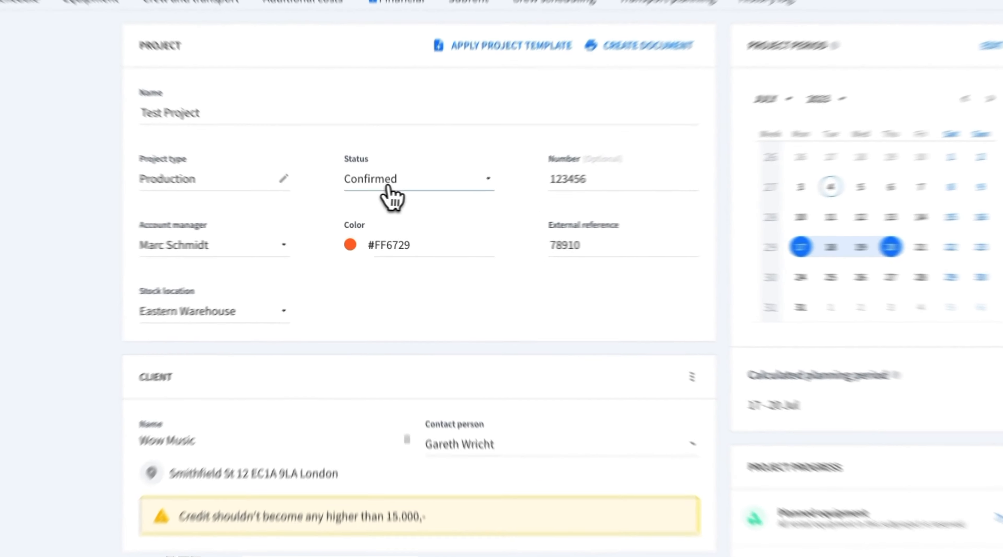
left_click(392, 203)
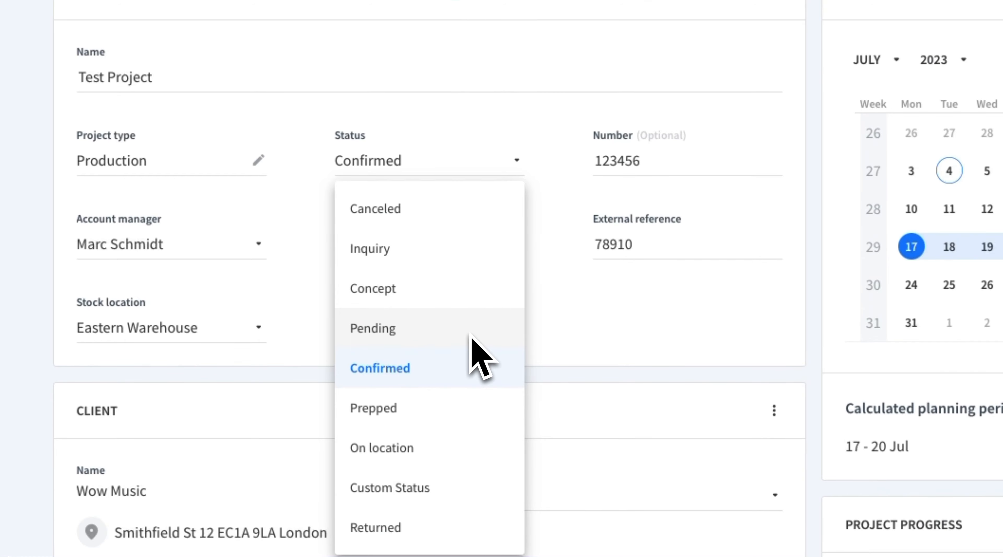
left_click(783, 321)
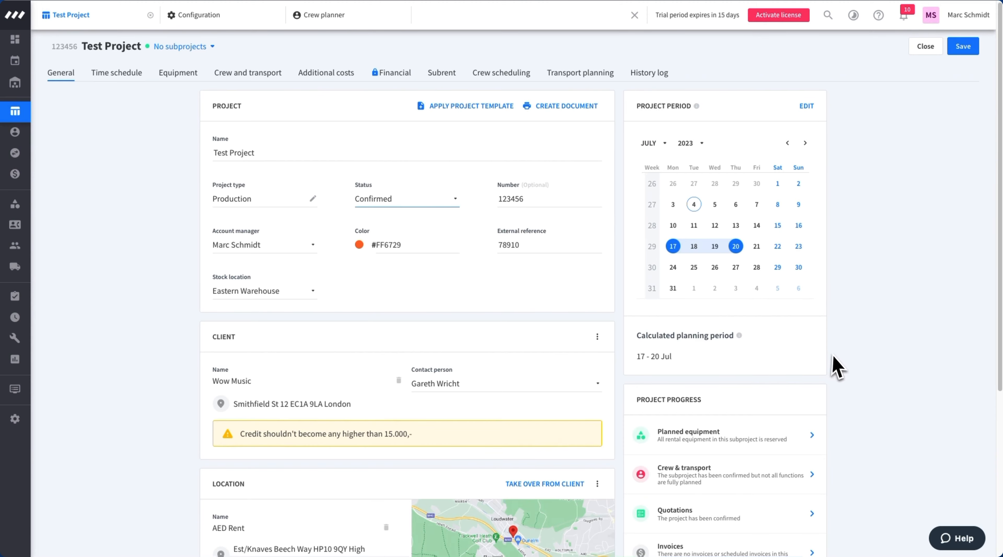
Review the project progress overview and attached files, and open the project's notes
scroll(836, 365, "down", 4)
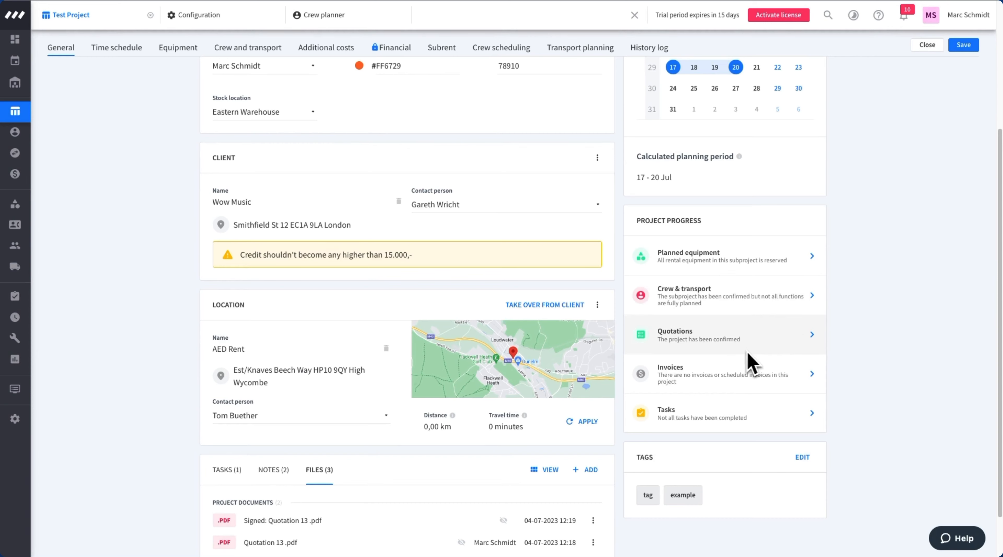
scroll(858, 376, "down", 1)
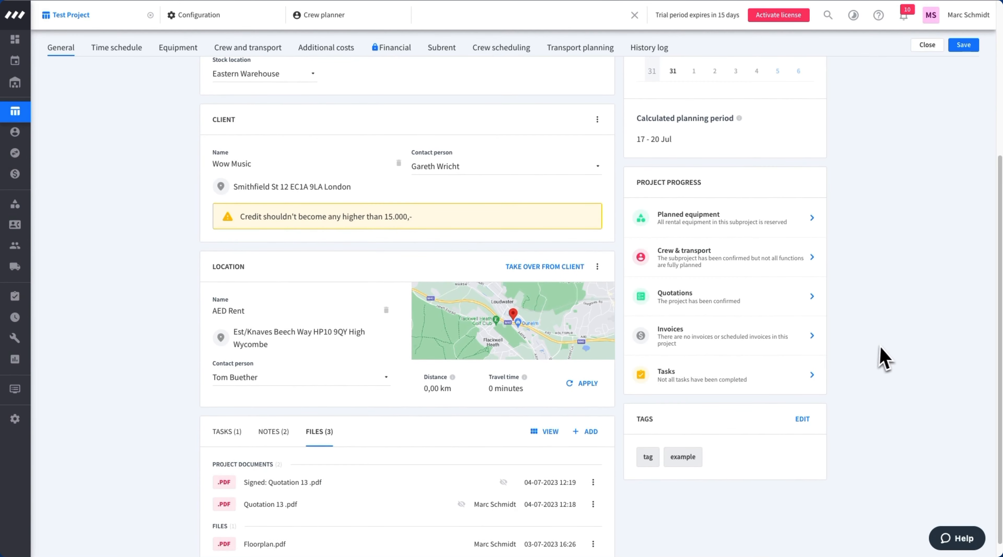
scroll(889, 355, "down", 1)
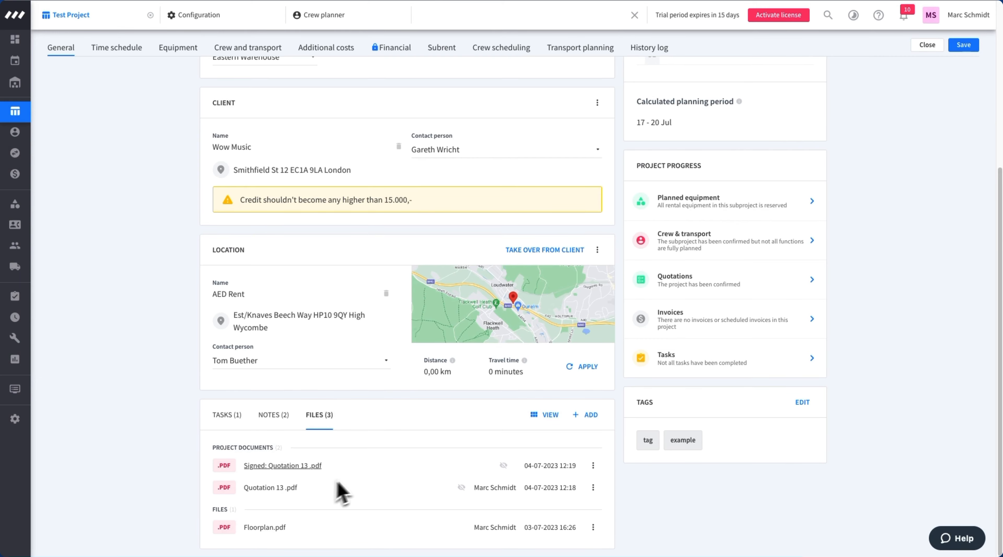
left_click(278, 416)
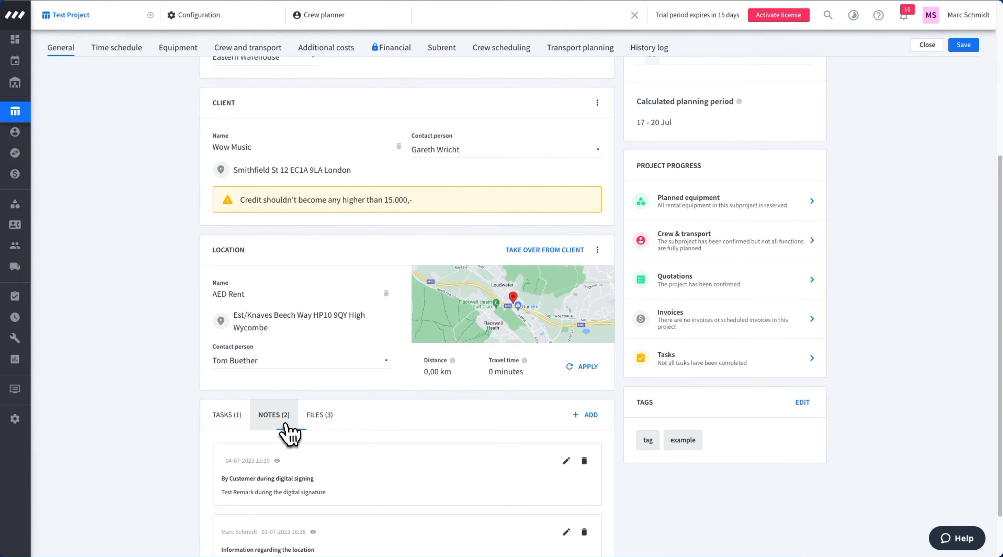
Read the notes attached to the project, then return to its general details
scroll(156, 456, "down", 2)
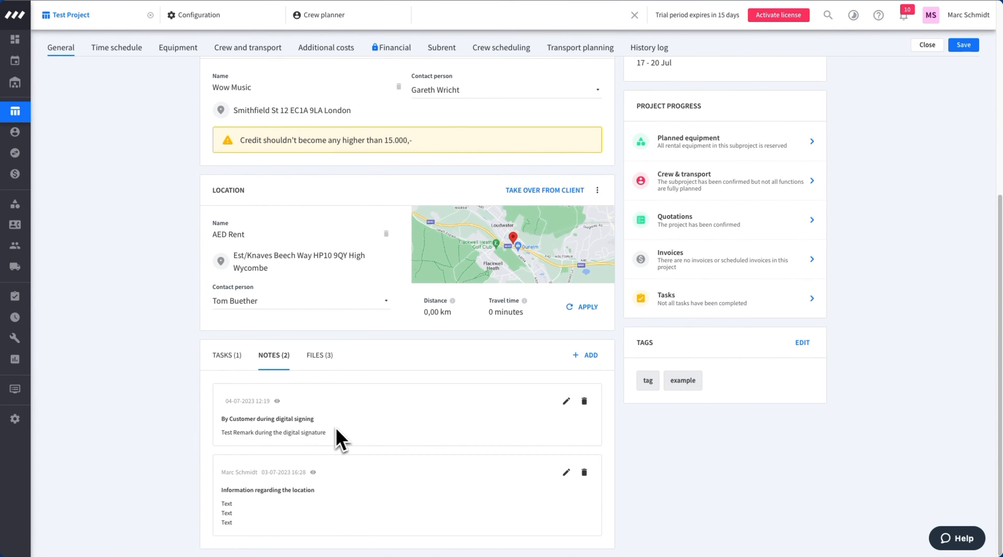
scroll(152, 216, "up", 8)
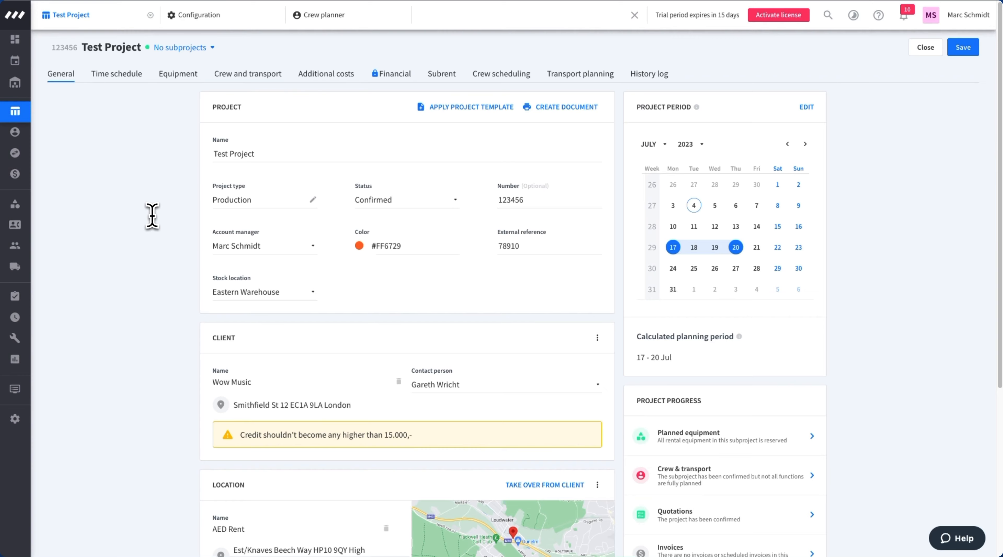
Open the warehouse overview and collapse the transports timeline
mouse_move(31, 89)
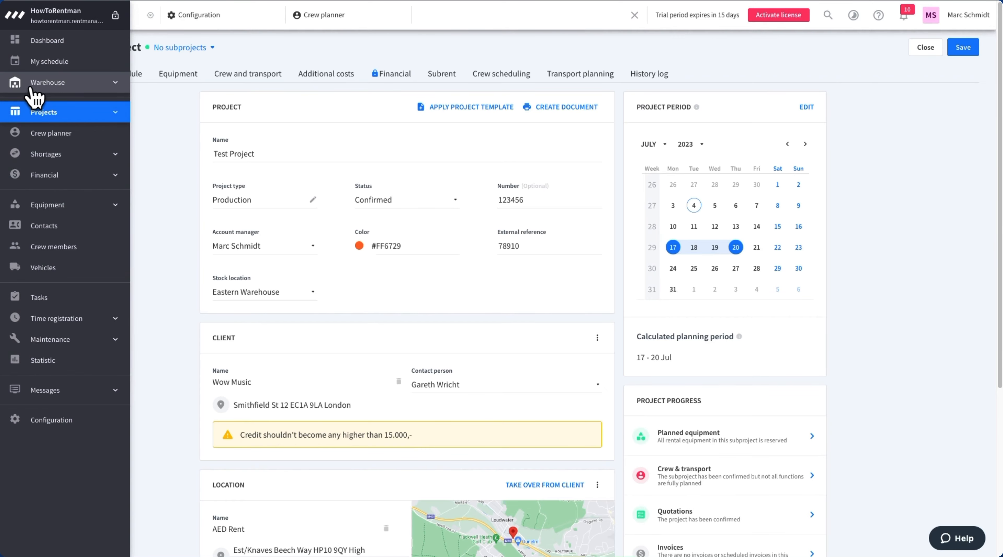
left_click(74, 92)
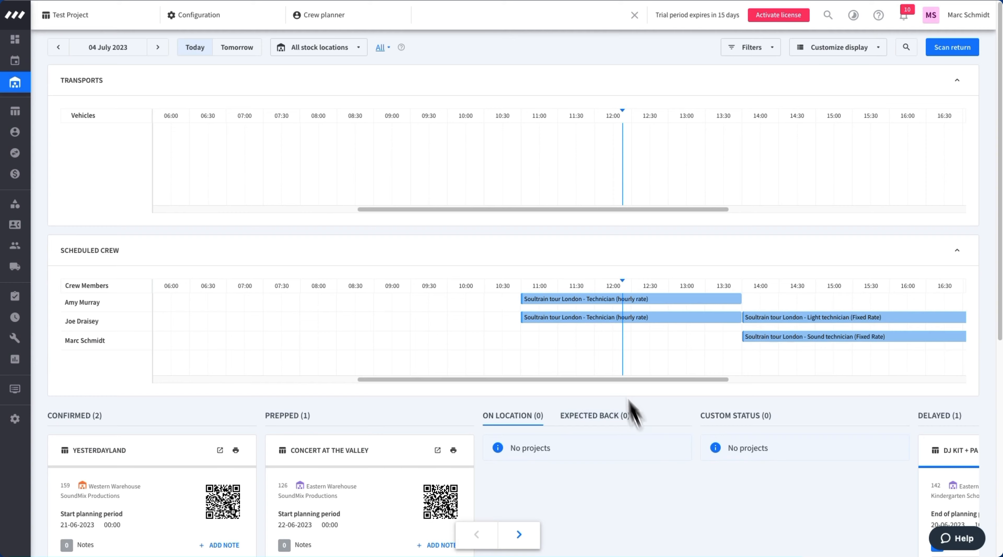
left_click(533, 83)
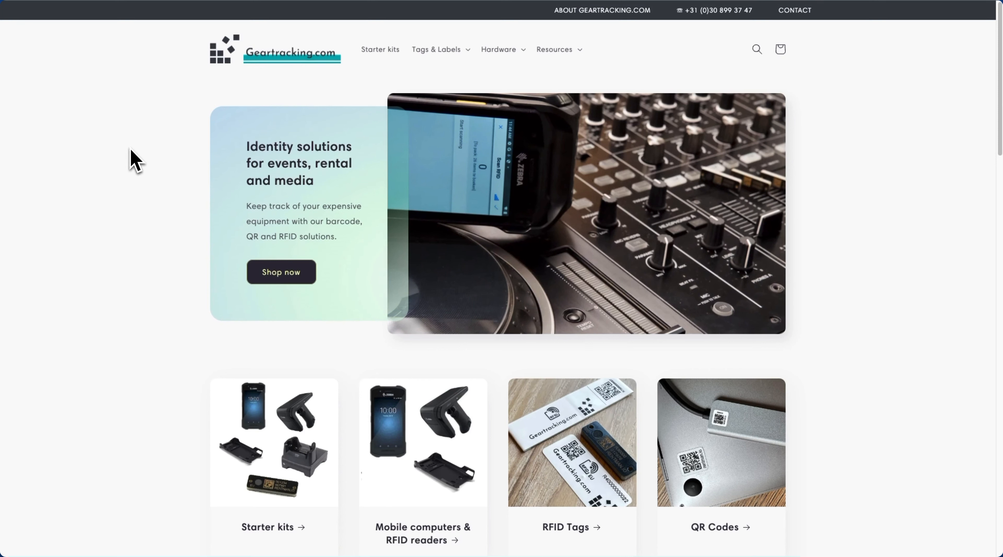
Look through the Geartracking.com home page for its RFID, QR code and scanner products
left_click(436, 51)
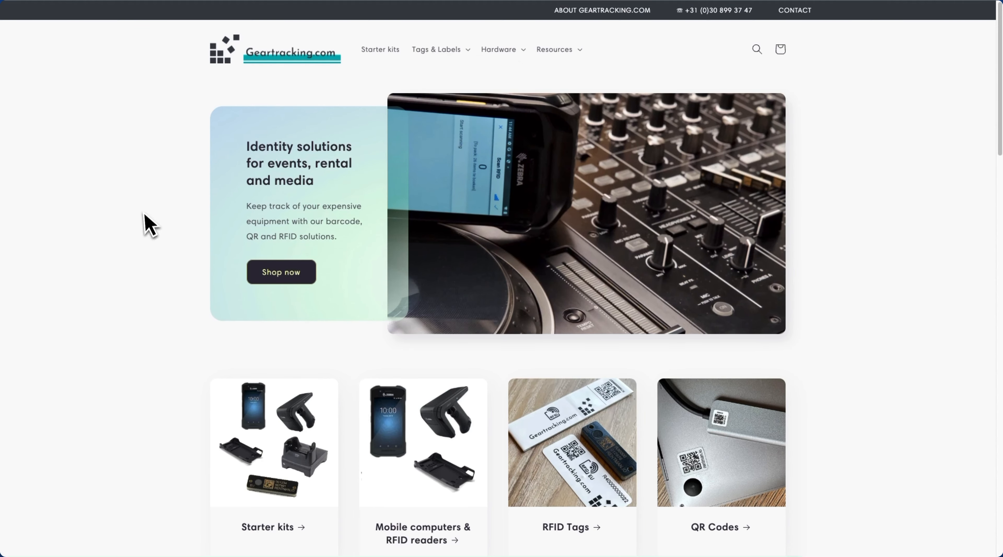
scroll(154, 235, "down", 5)
scroll(161, 224, "down", 2)
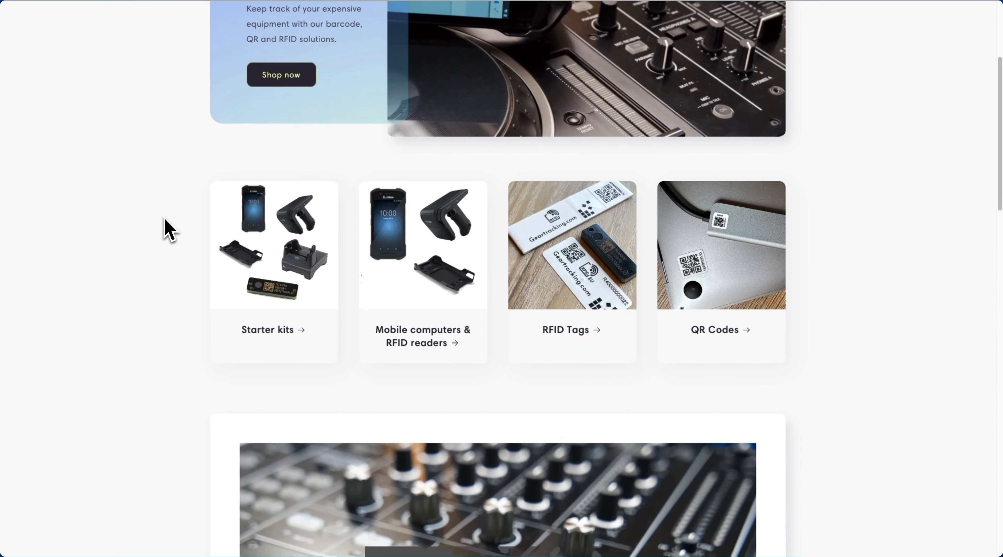
scroll(168, 230, "down", 15)
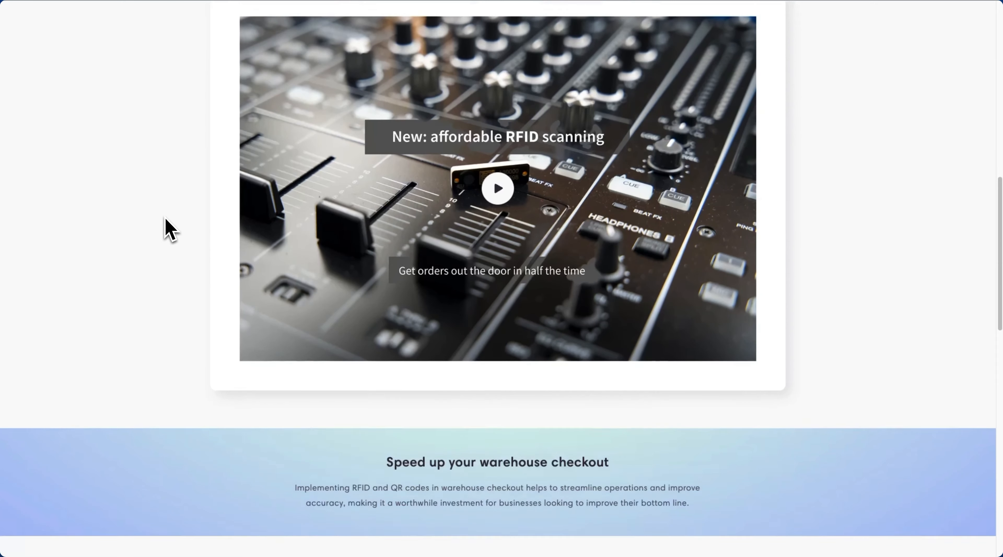
scroll(169, 230, "up", 15)
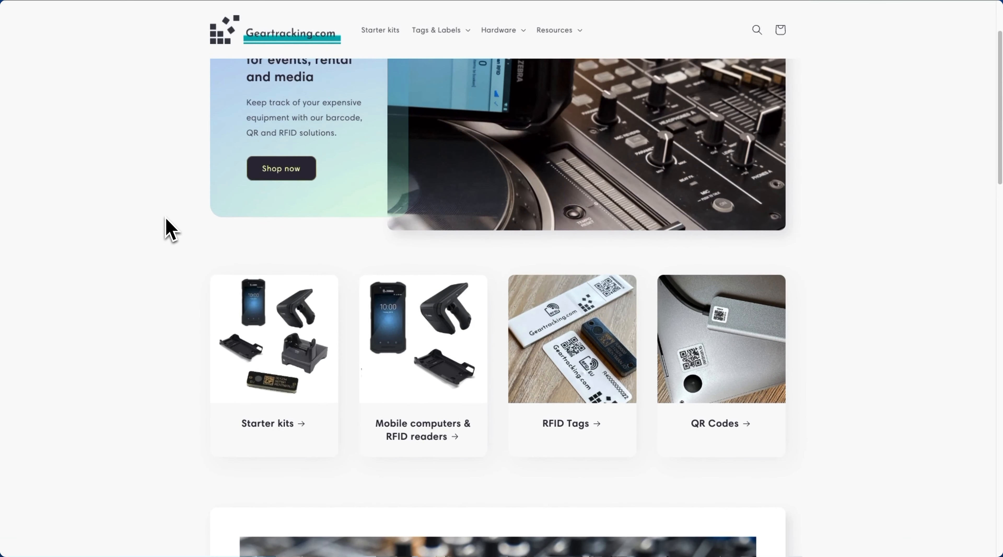
scroll(168, 230, "up", 2)
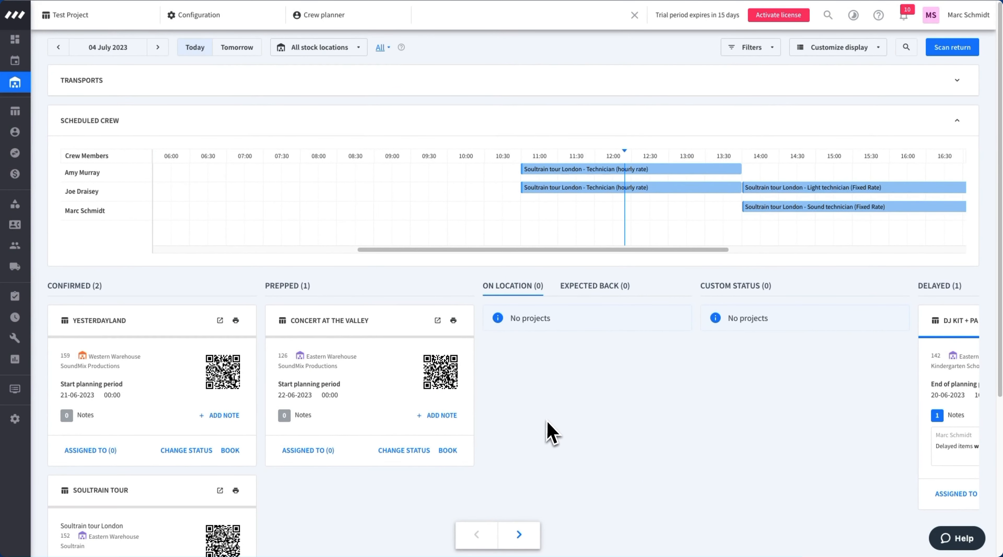
Check the warehouse's stock location filter options and review the Confirmed and Prepped project columns
left_click(326, 47)
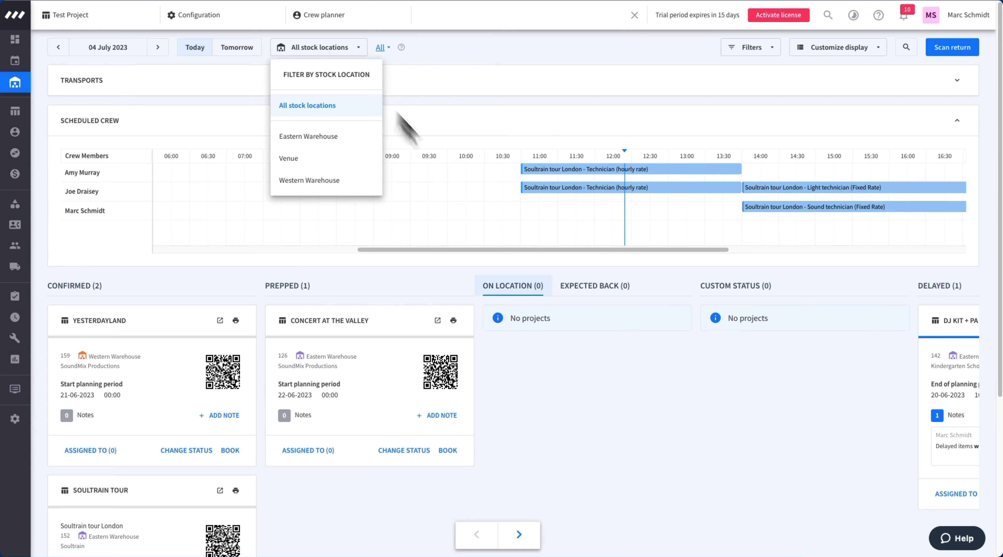
left_click(578, 363)
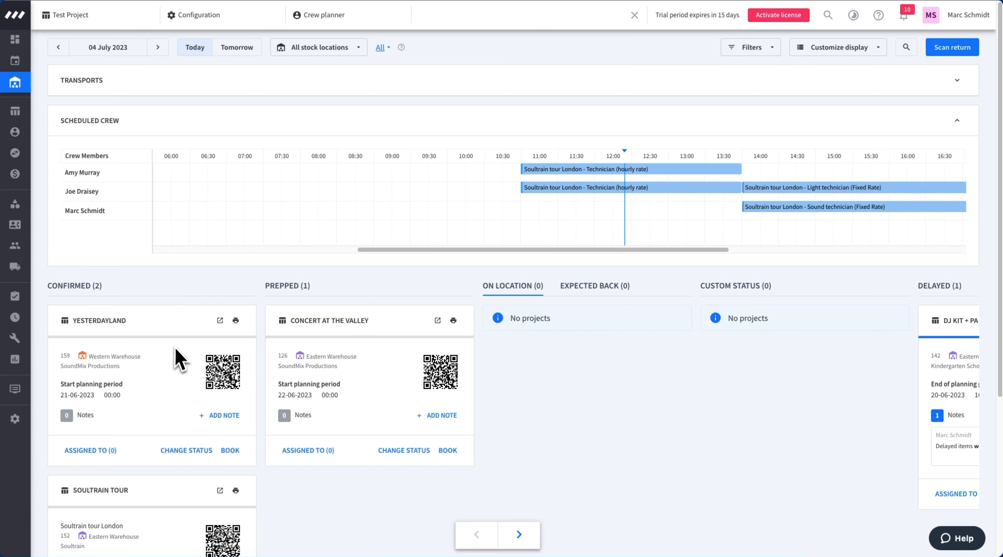
left_click_drag(91, 288, 63, 285)
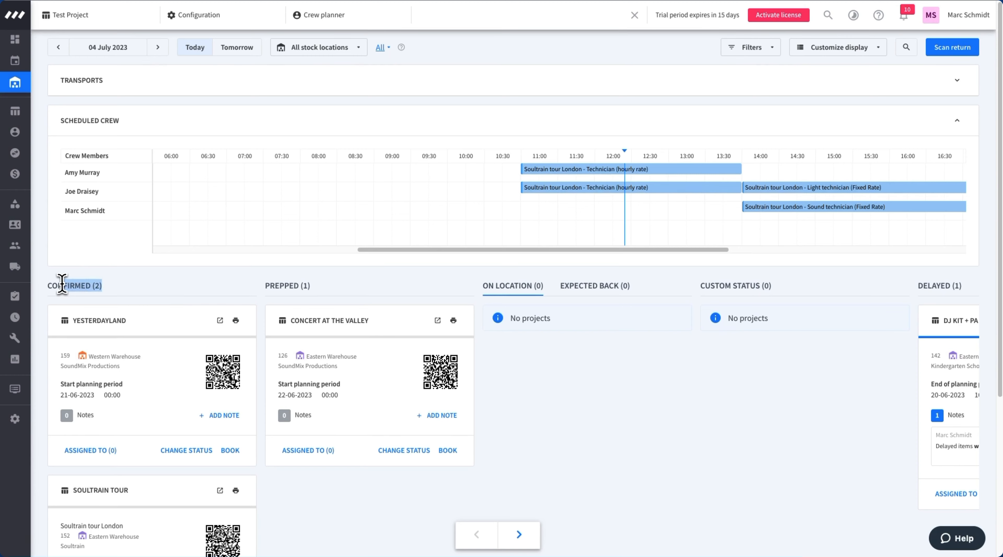
left_click(207, 293)
left_click_drag(313, 290, 260, 294)
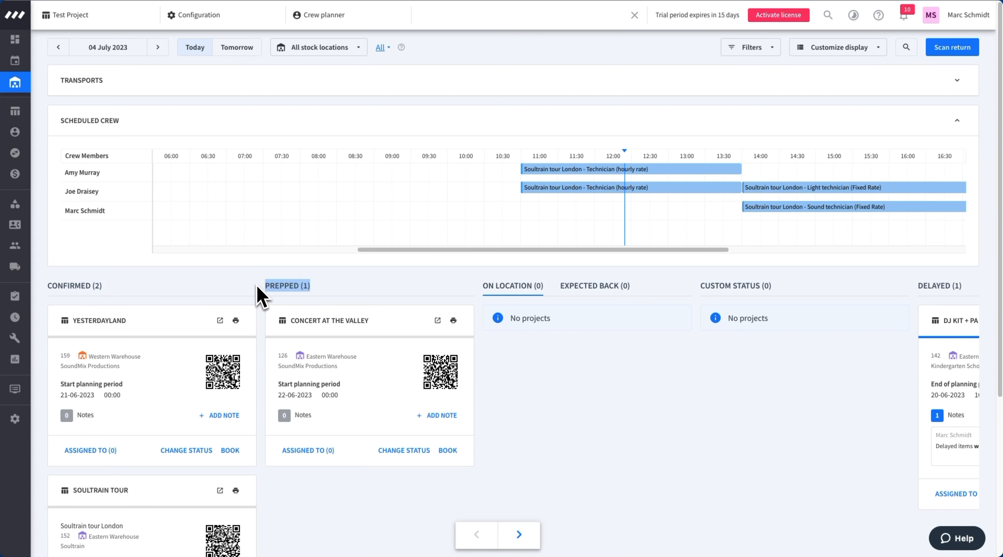
left_click(249, 292)
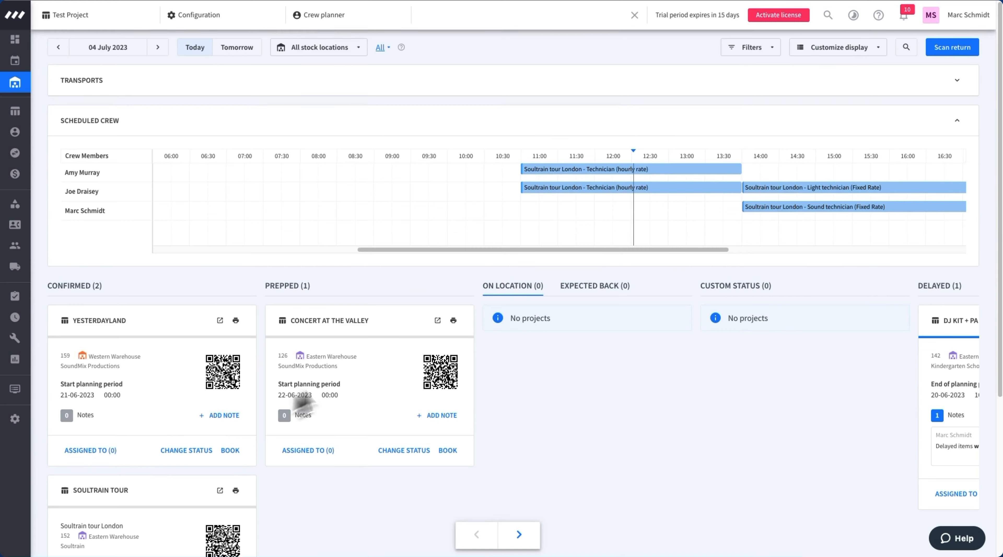
Switch the warehouse overview from tiles to the list view
left_click(825, 51)
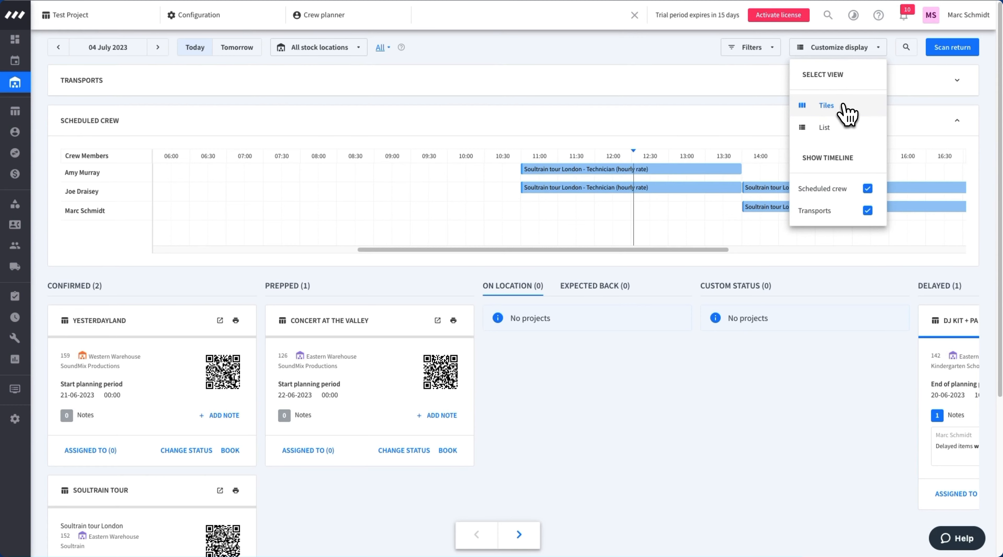
left_click(837, 129)
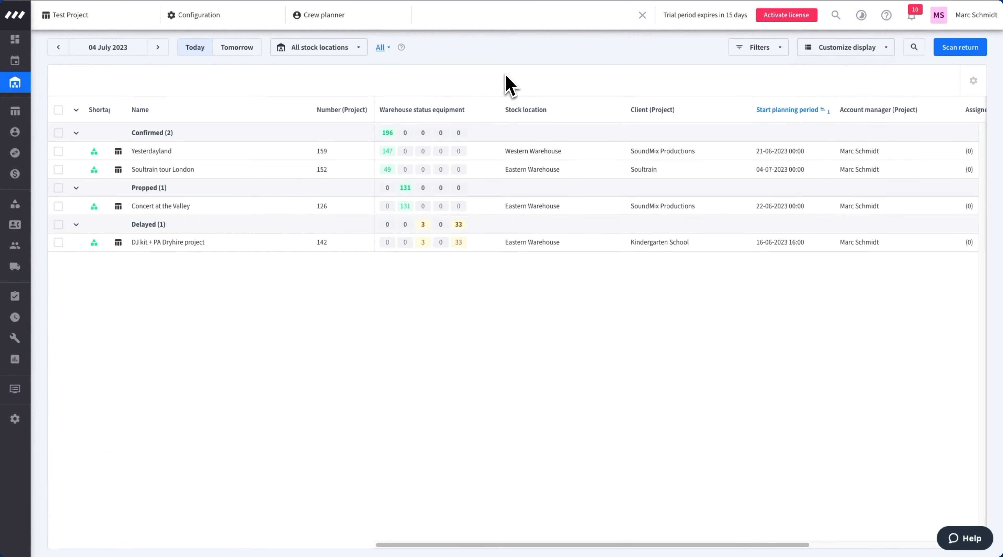
left_click(507, 84)
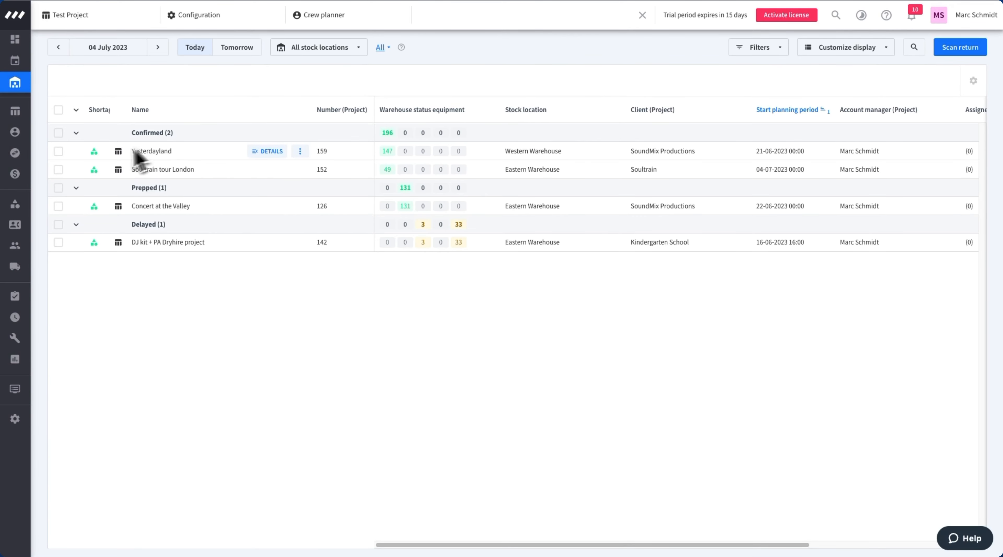
Select the Yesterdayland and Soultrain tour London projects and open the equipment booking for Yesterdayland
left_click(58, 152)
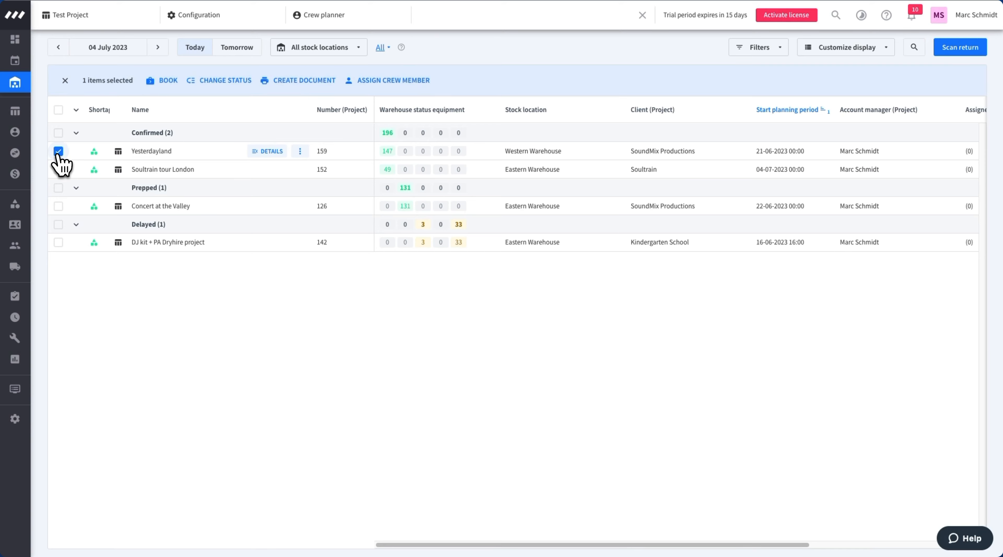
left_click(58, 170)
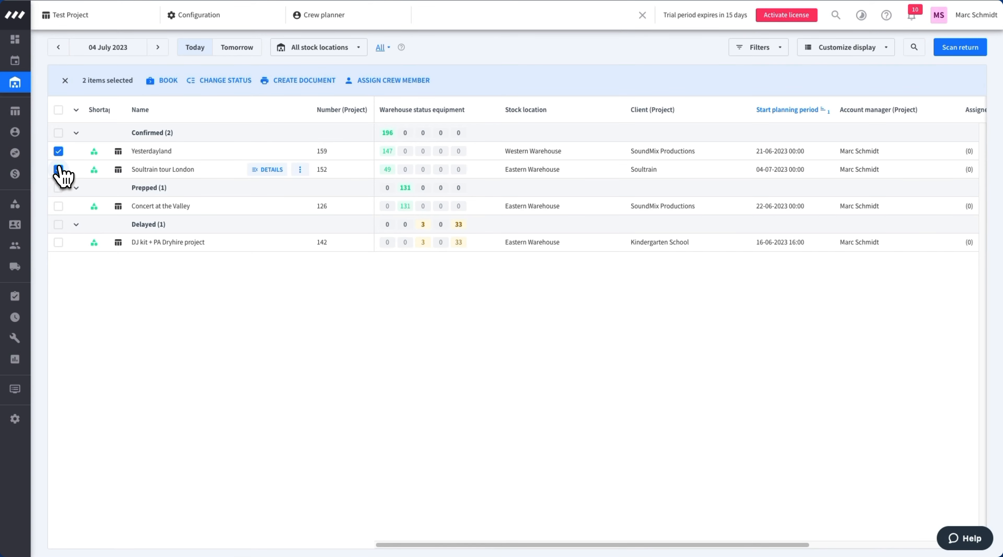
left_click(164, 82)
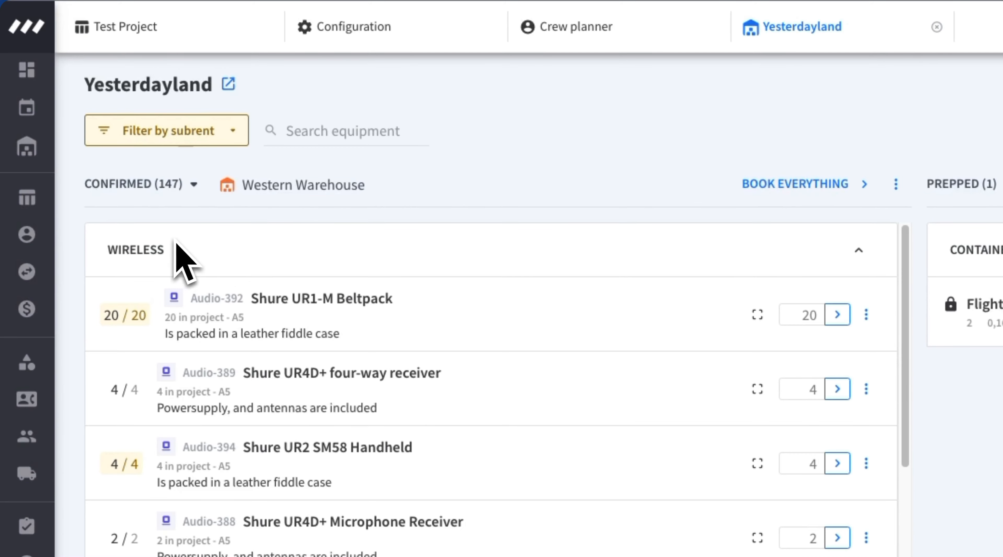
Check the subrent filter options for the Yesterdayland equipment, keeping the current filter
left_click(211, 140)
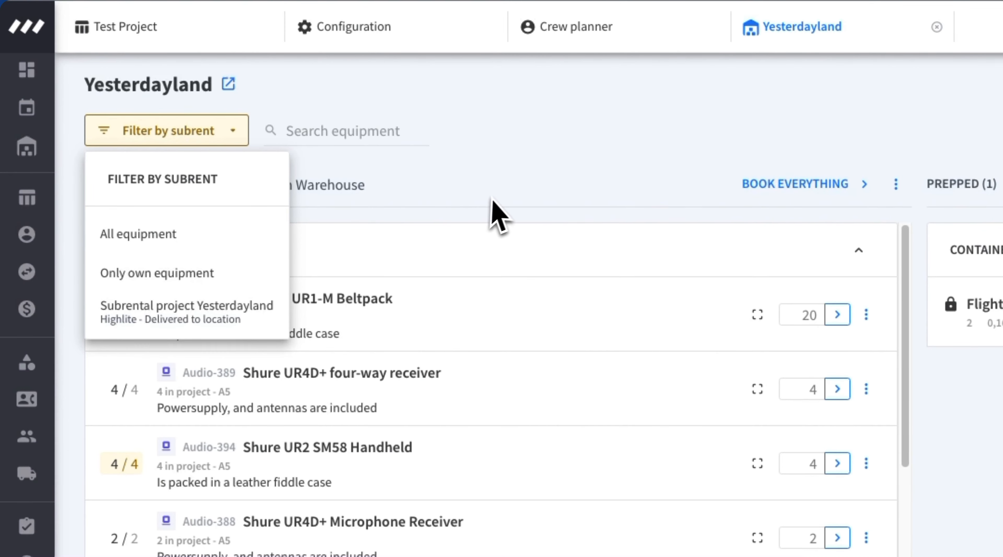
left_click(497, 215)
mouse_move(132, 319)
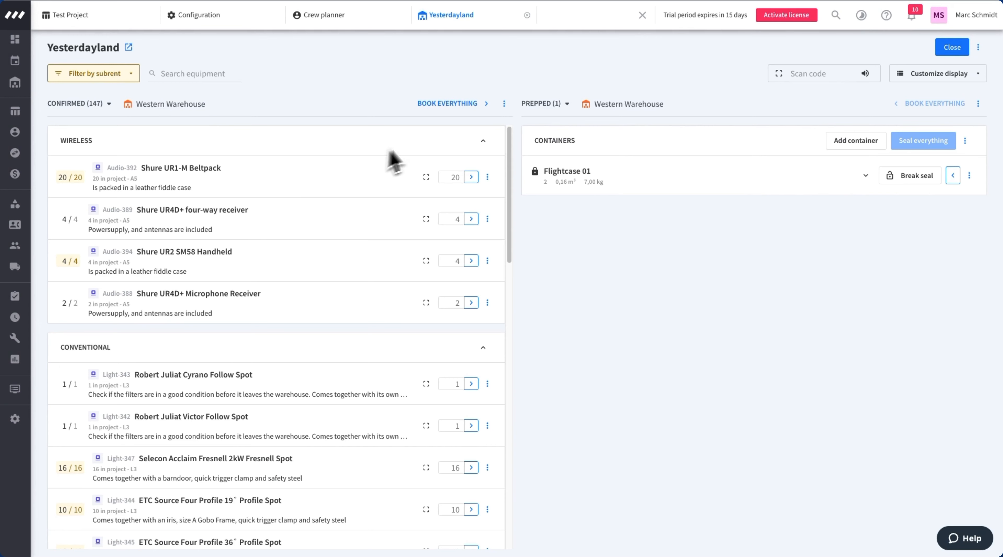
View the form for planning additional equipment from the confirmed list, then close it without entering anything
left_click(504, 104)
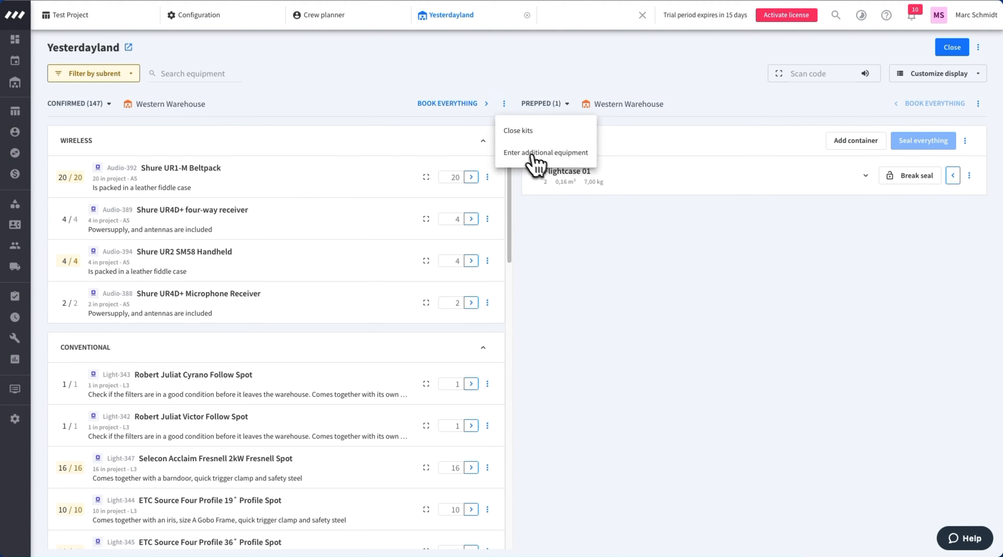
left_click(557, 153)
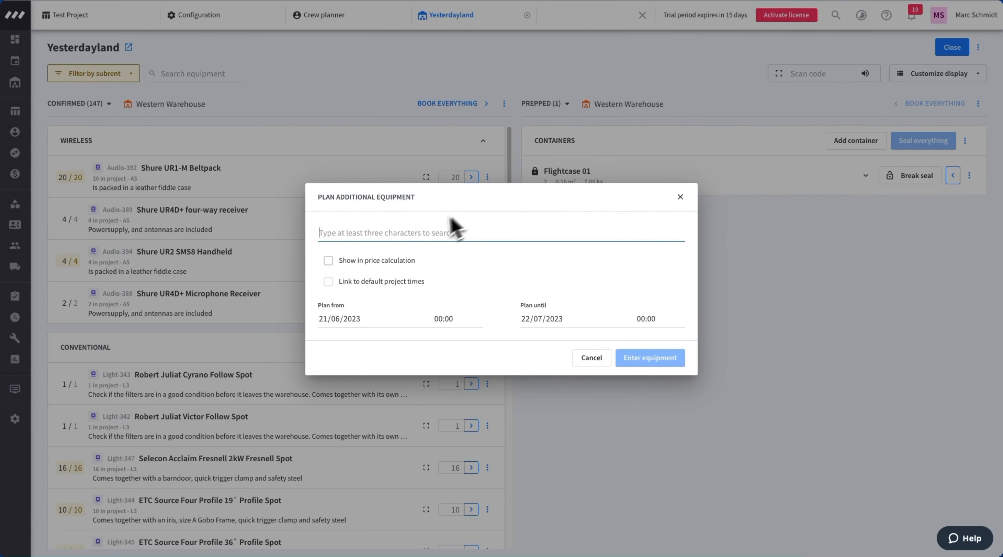
key("Escape")
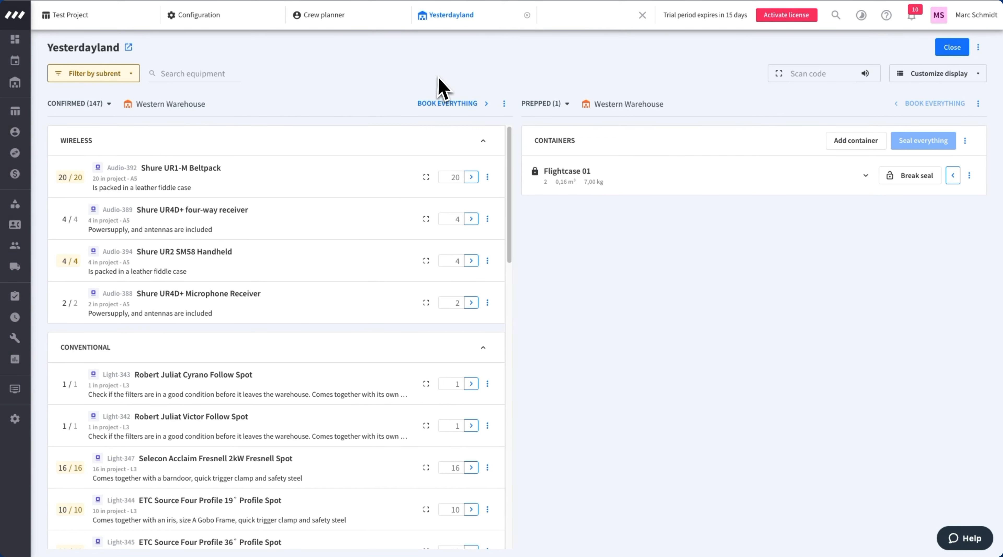
View the equipment with status On location as the booking destination, then switch the destination back to Prepped
left_click(559, 113)
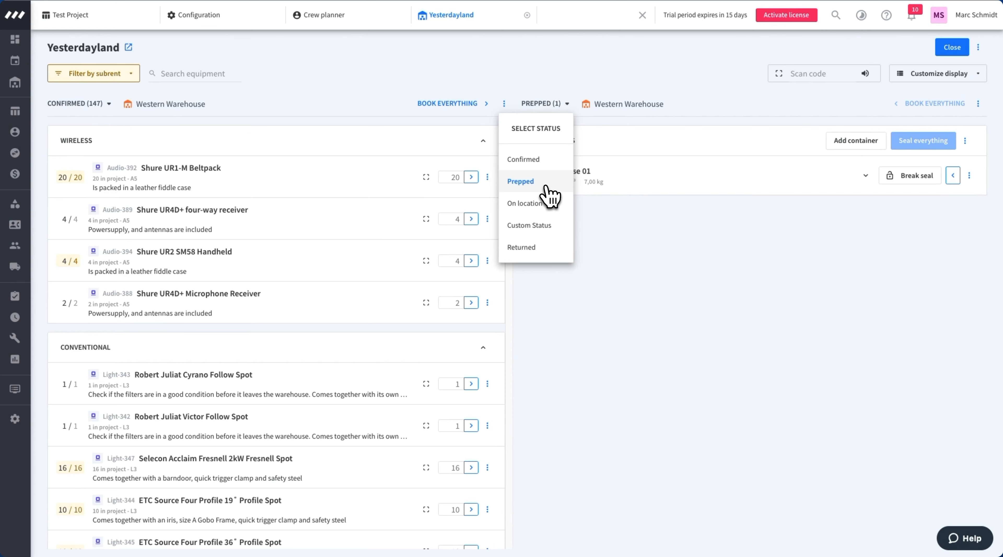
left_click(546, 202)
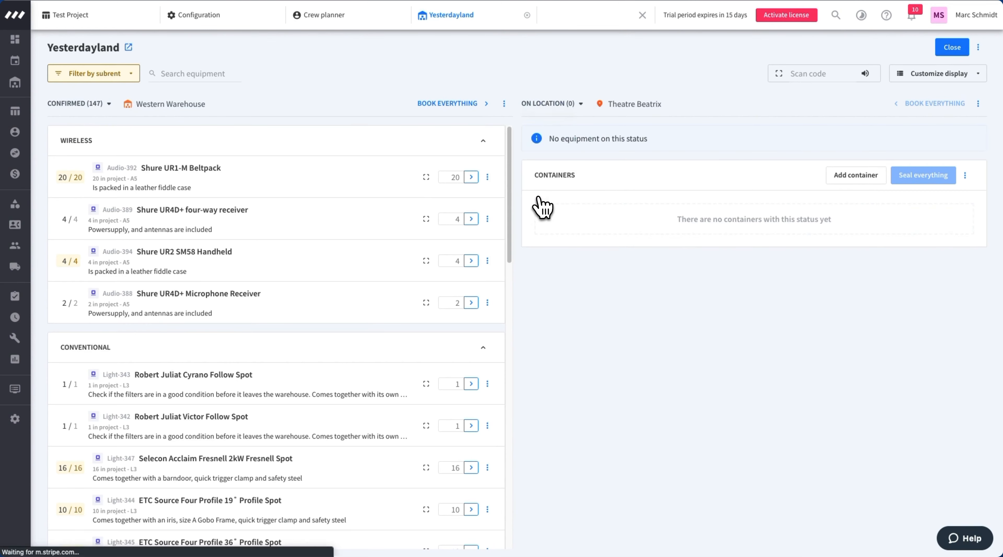
left_click(571, 105)
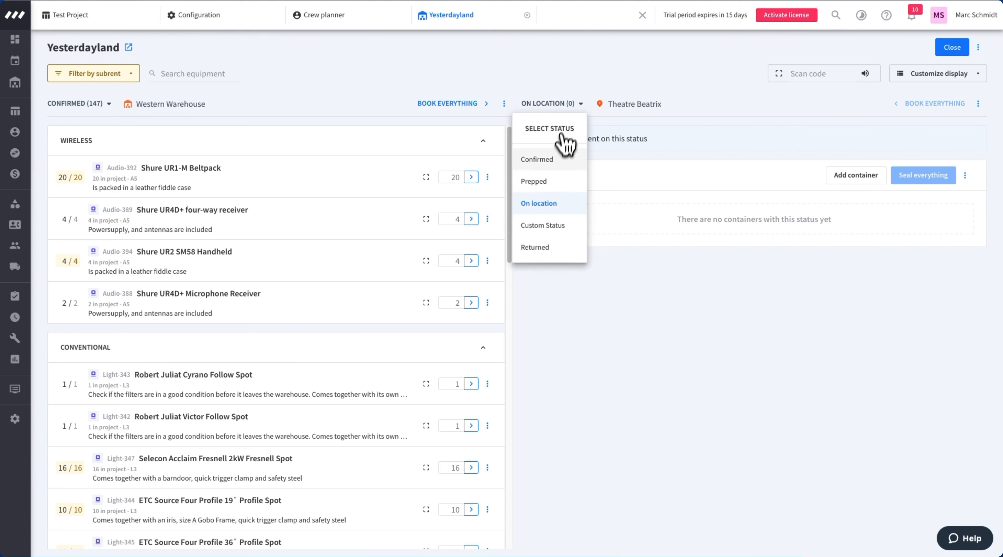
left_click(546, 176)
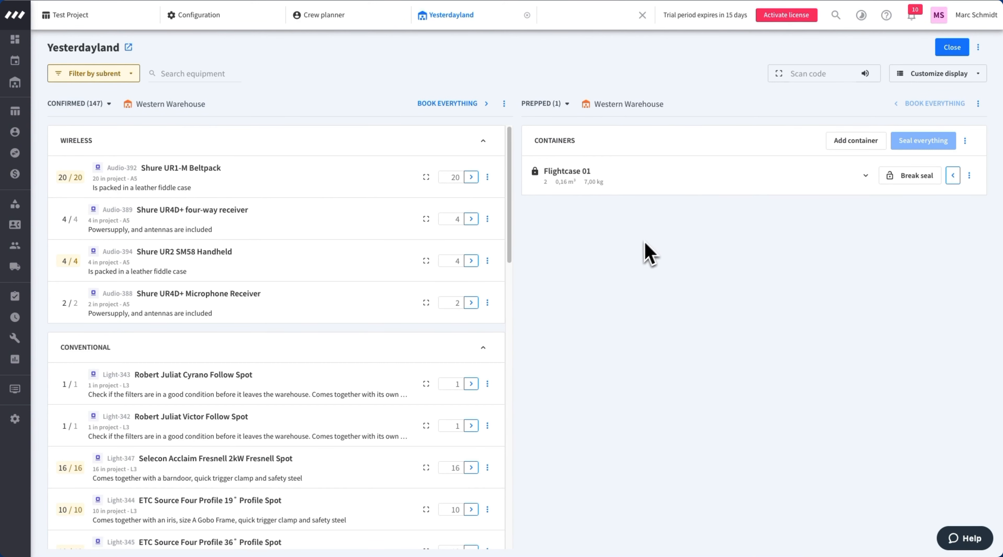
Book the 4 Shure UR4D+ four-way receivers to Prepped, break the seal of Flightcase 01 and add them to it
left_click(472, 219)
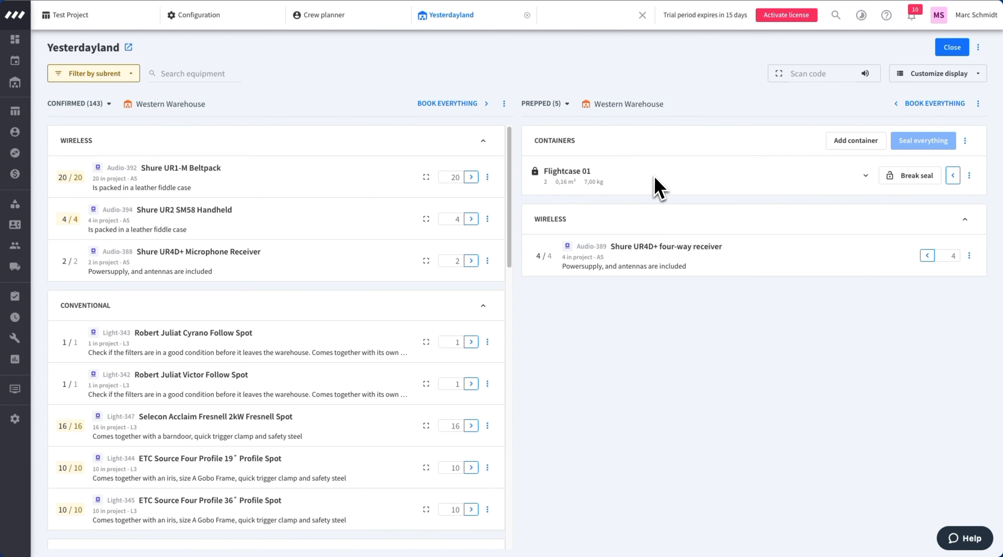
left_click(918, 181)
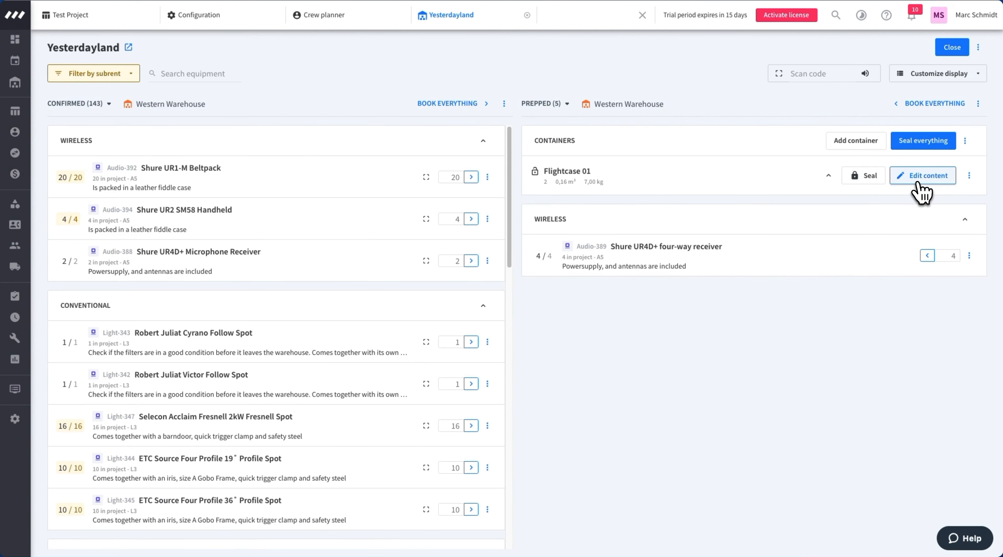
left_click(919, 183)
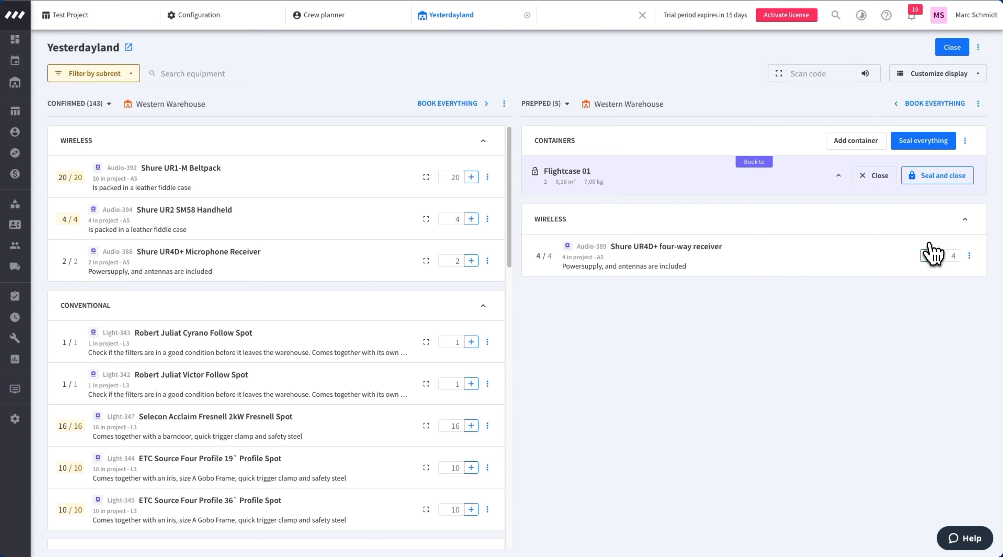
left_click(930, 249)
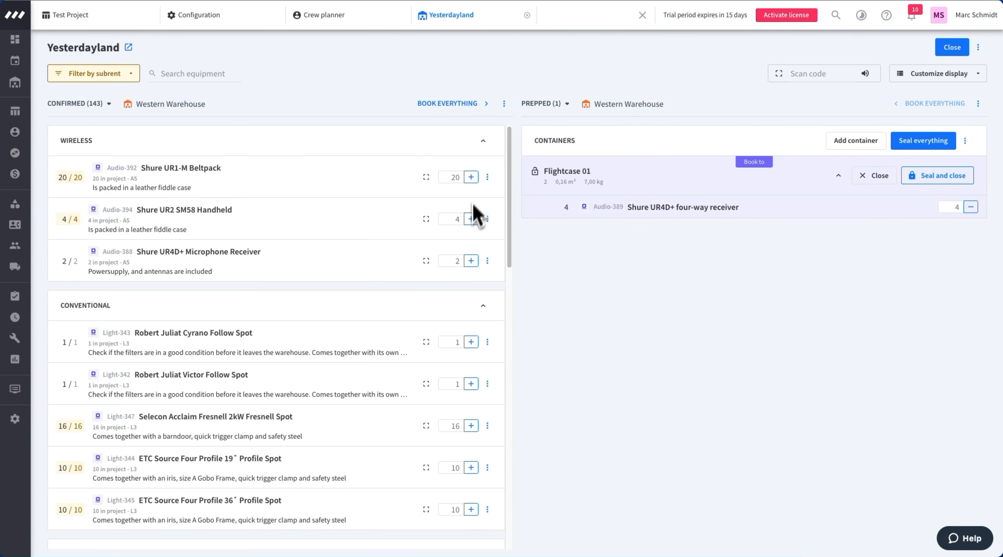
Add the 2 Shure UR4D+ Microphone Receivers and the Robert Juliat Cyrano and Victor follow spots to Flightcase 01, then seal and close it
left_click(471, 261)
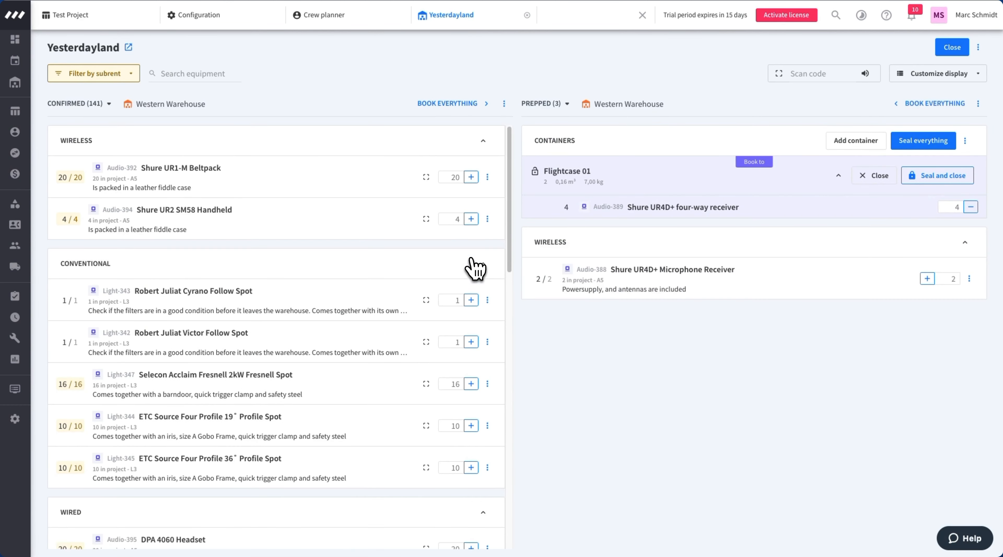
left_click(474, 302)
left_click(473, 302)
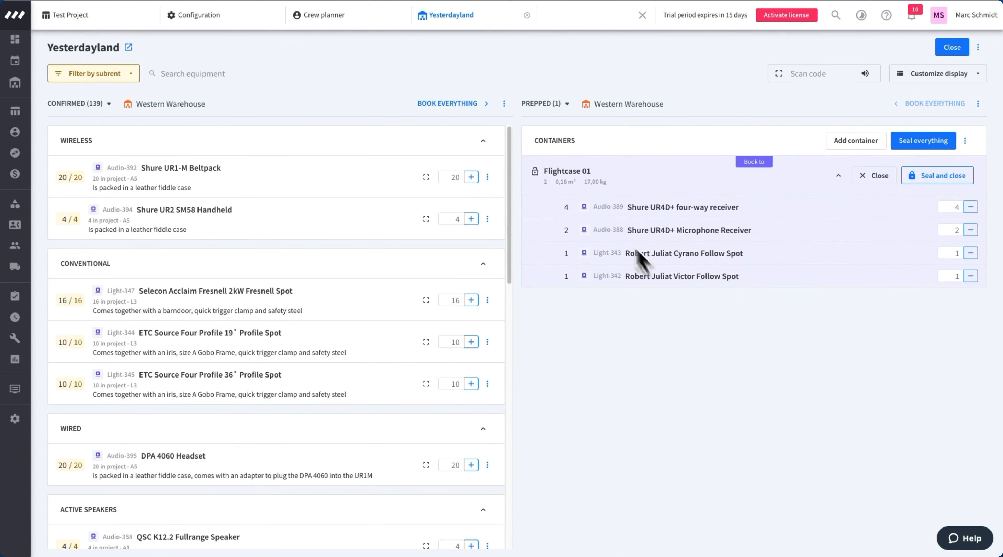
mouse_move(599, 192)
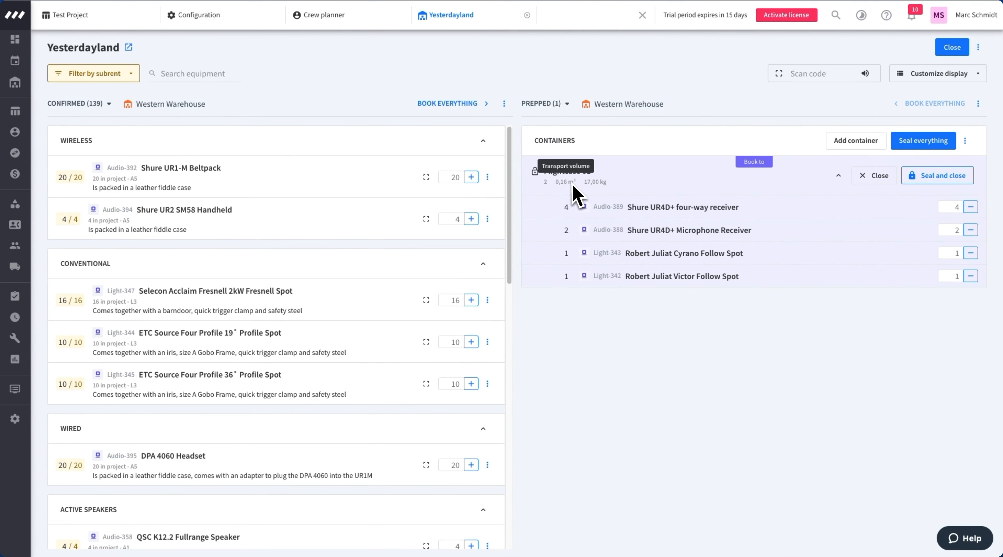
left_click(939, 180)
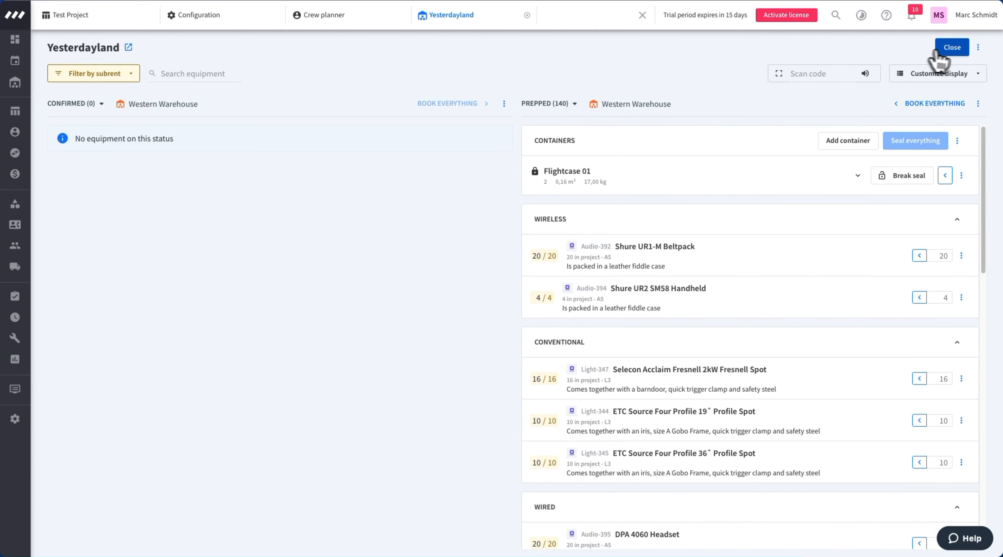
Close the Yesterdayland equipment booking and deselect the project in the warehouse overview
left_click(950, 53)
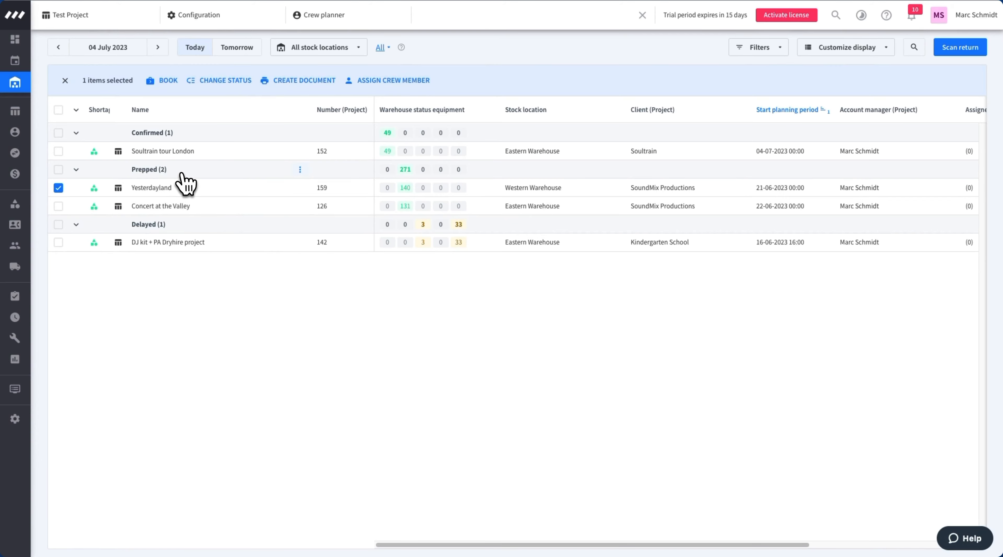
left_click(58, 187)
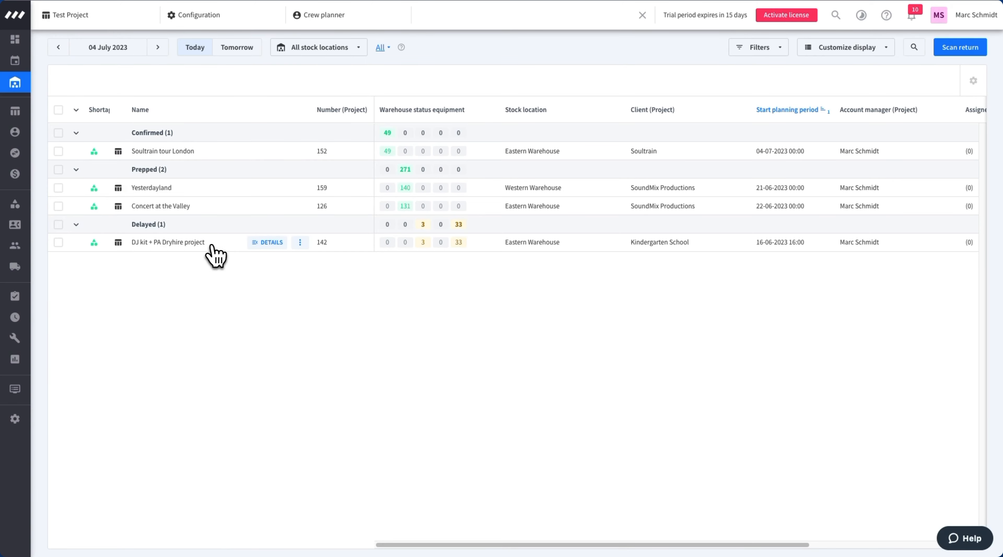
Review the DJ kit + PA Dryhire project's details, from equipment status through transports to notes, then close them
left_click(272, 242)
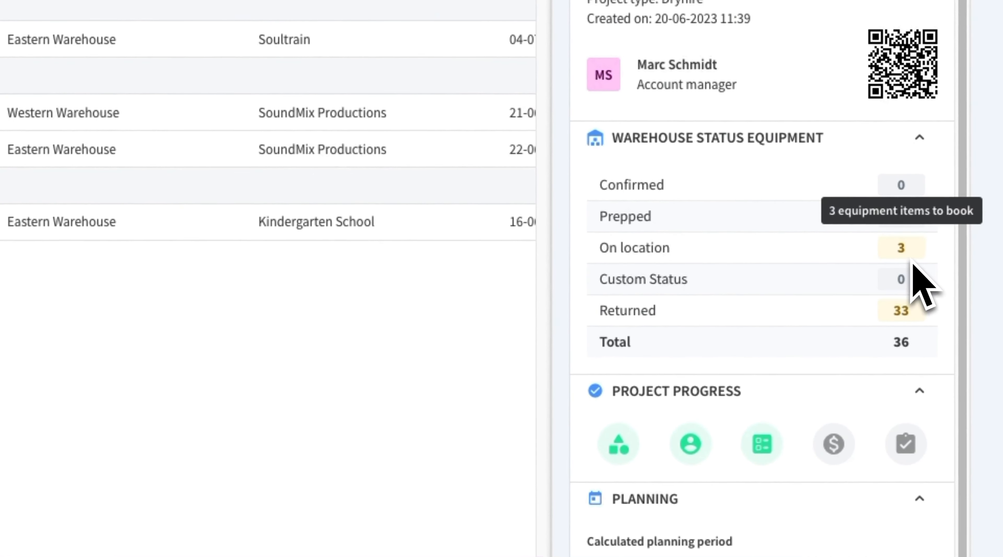
mouse_move(911, 330)
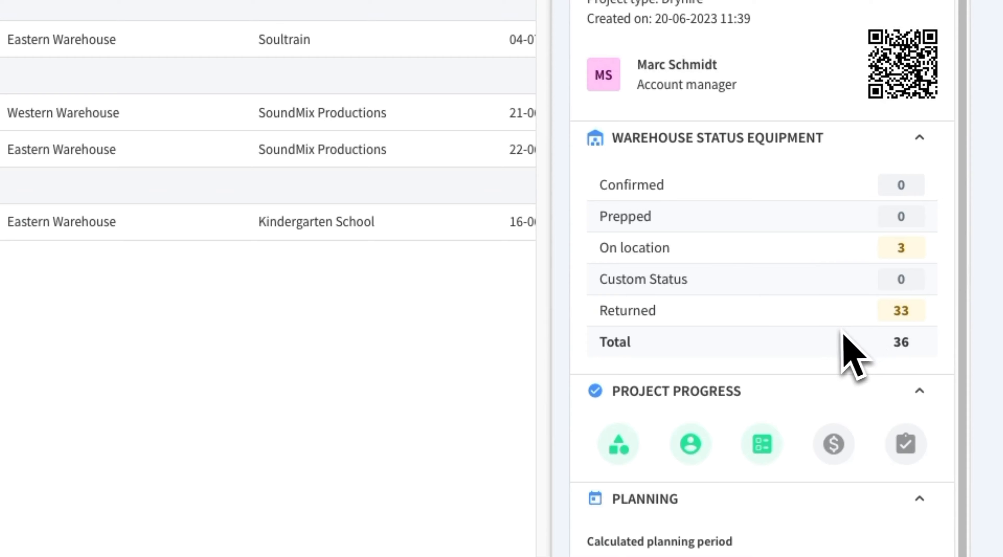
scroll(863, 290, "down", 5)
scroll(859, 289, "down", 8)
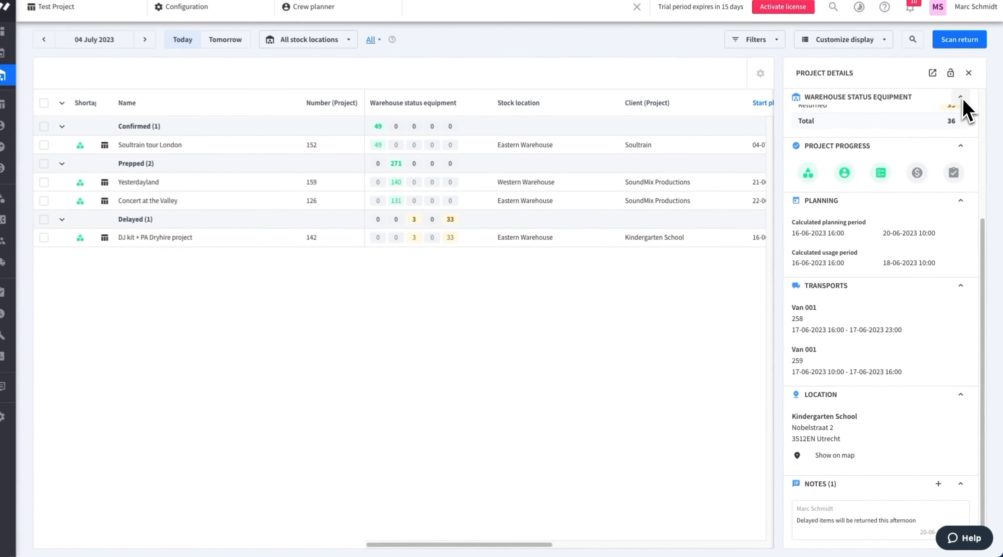
left_click(969, 73)
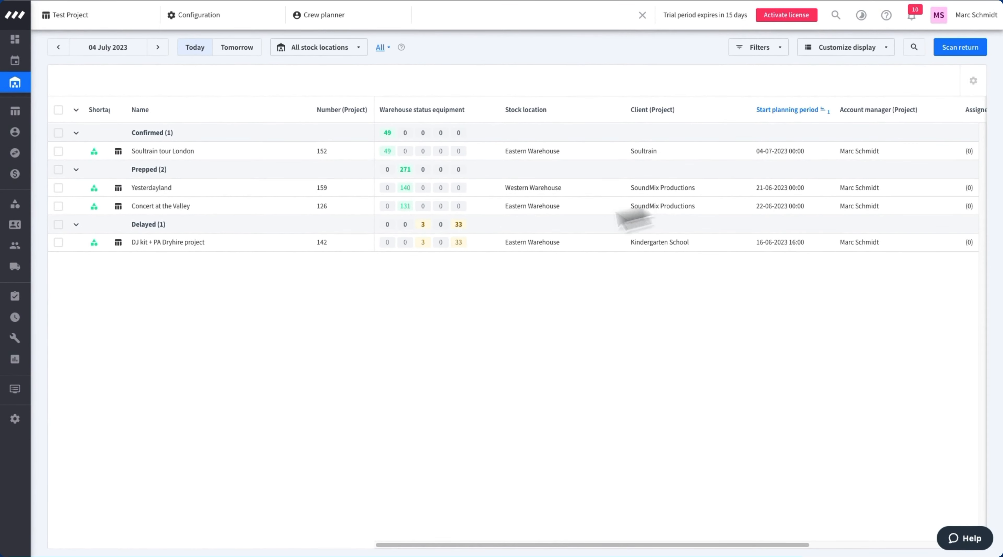
Open the equipment booking for the DJ kit + PA Dryhire project and set the destination status to Returned
left_click(321, 243)
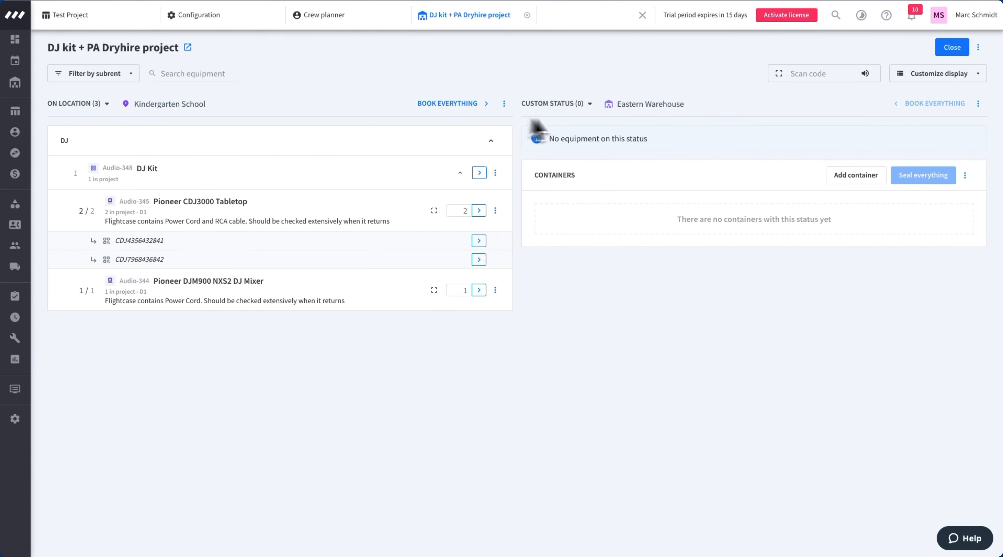
left_click(566, 105)
left_click(562, 246)
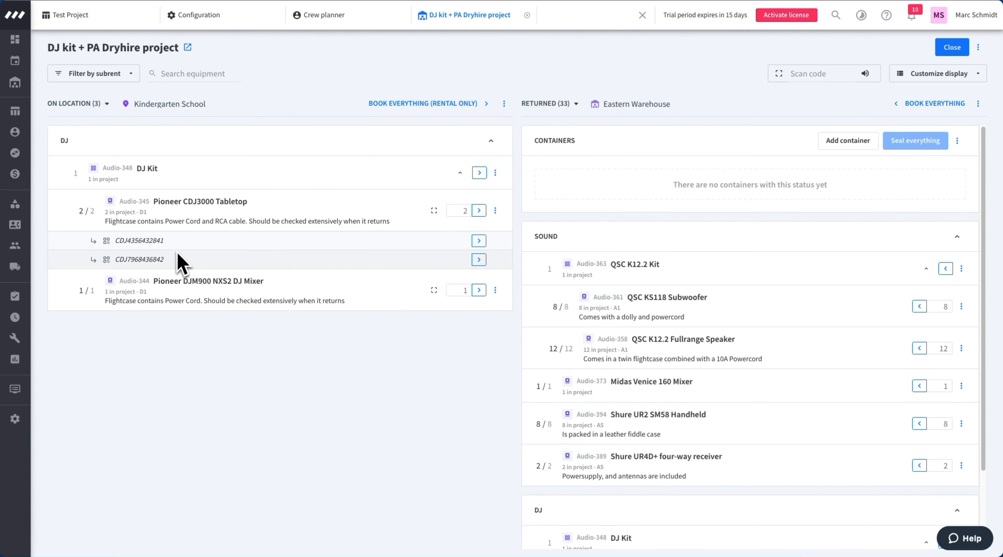
Show the additional actions available for the Pioneer CDJ3000 Tabletop still on location
left_click(495, 212)
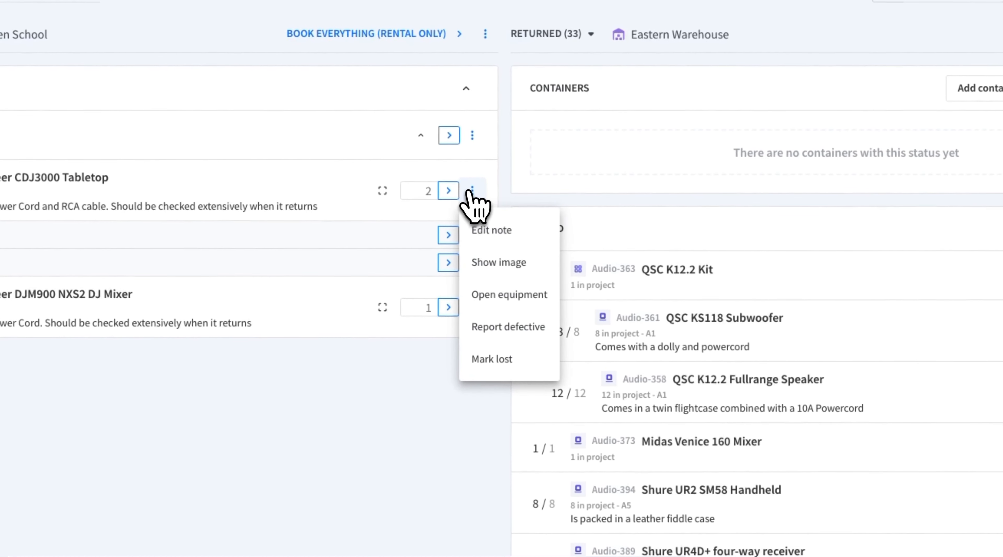